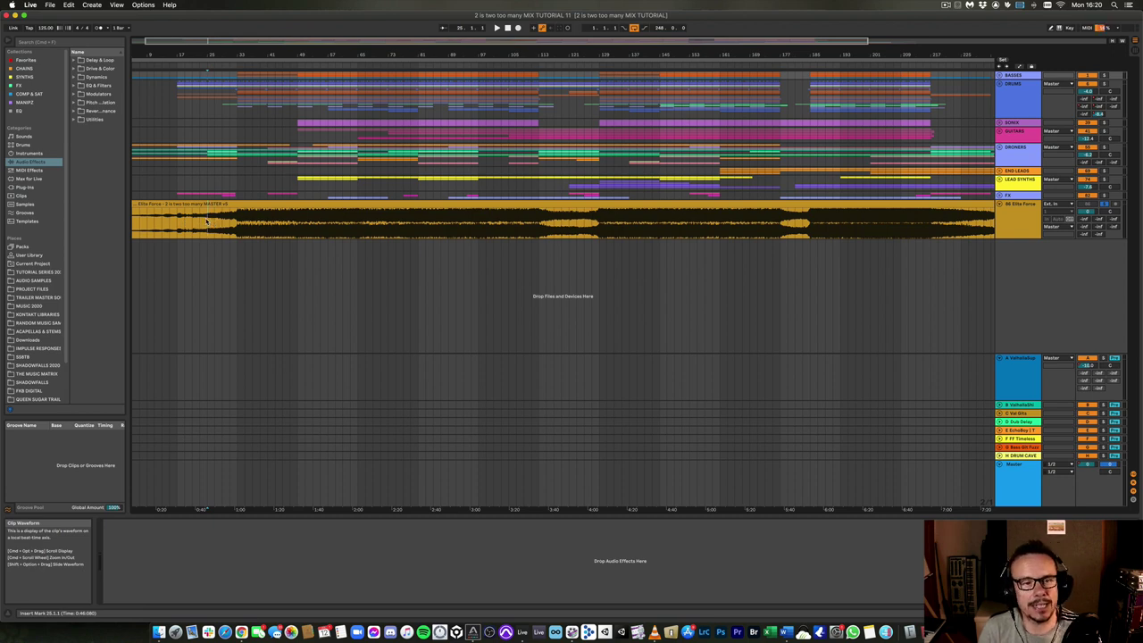
Audition the full mix from bar 25, the breakdown near bar 119 and the section near bar 175, and stop playback
left_click(205, 65)
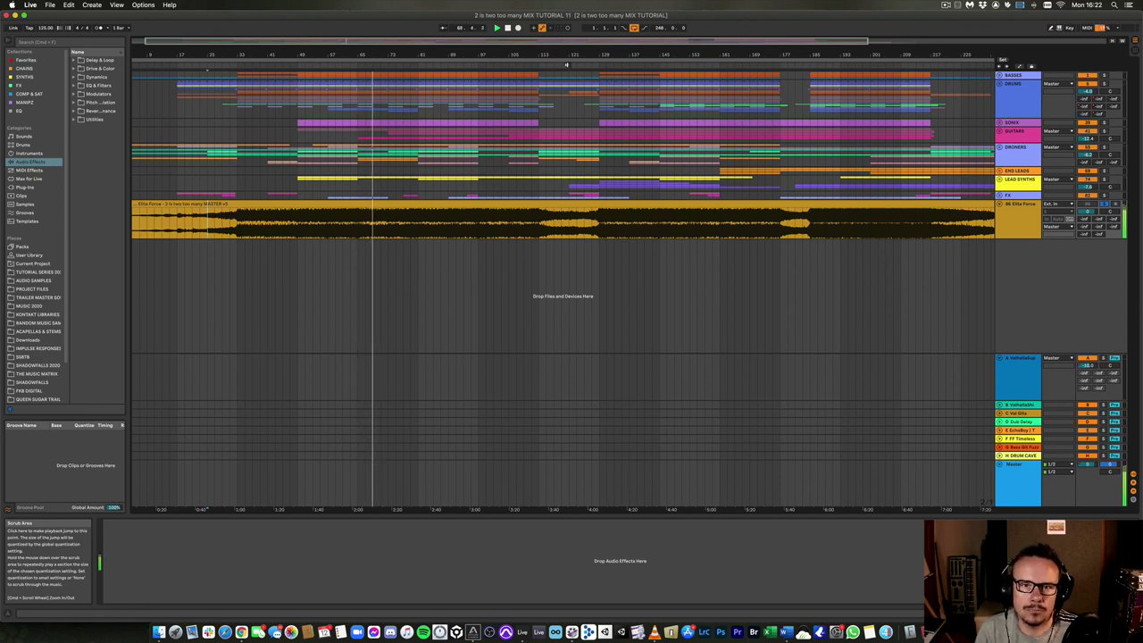
left_click(568, 65)
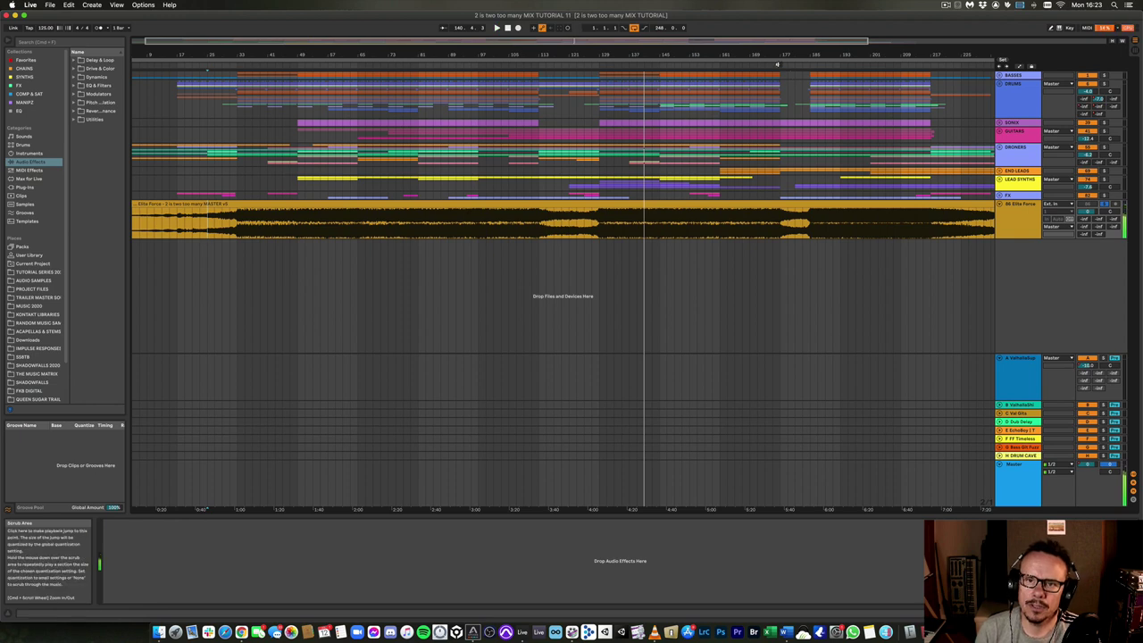
left_click(778, 65)
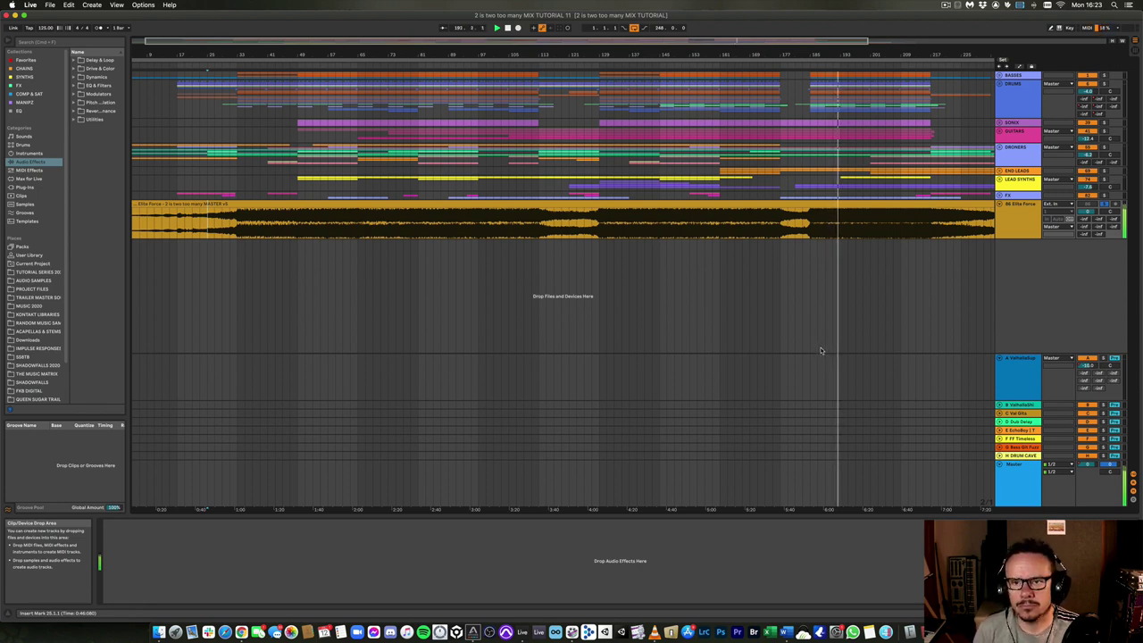
key("space")
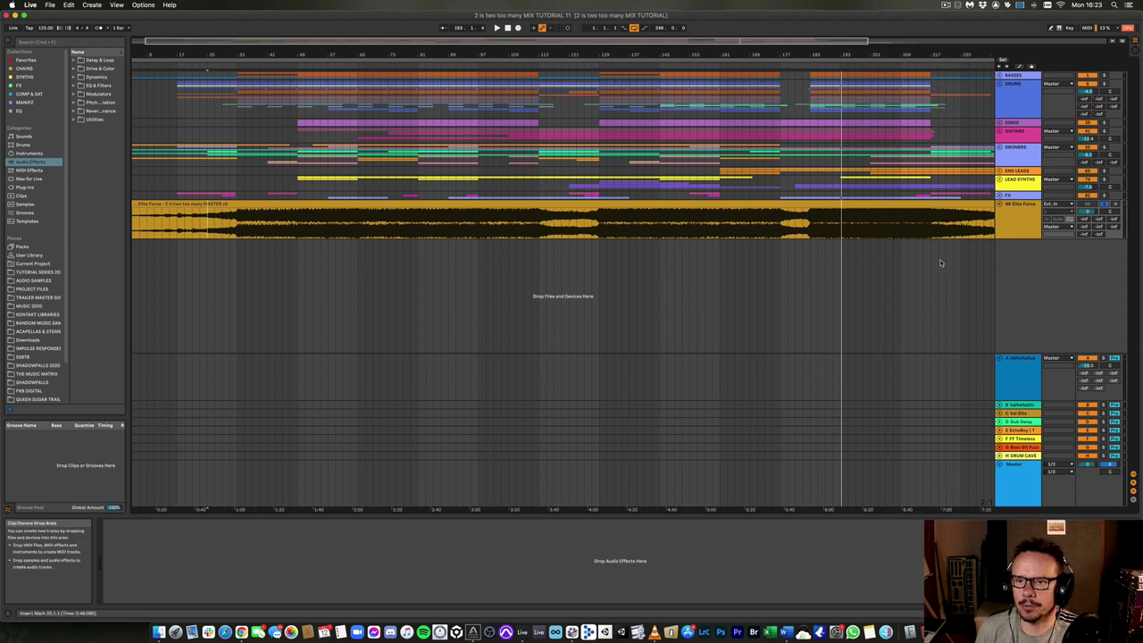
Unfold the GUITARS group, review its mid, high and low guitar tracks, and fold it again
scroll(942, 258, "left", 1)
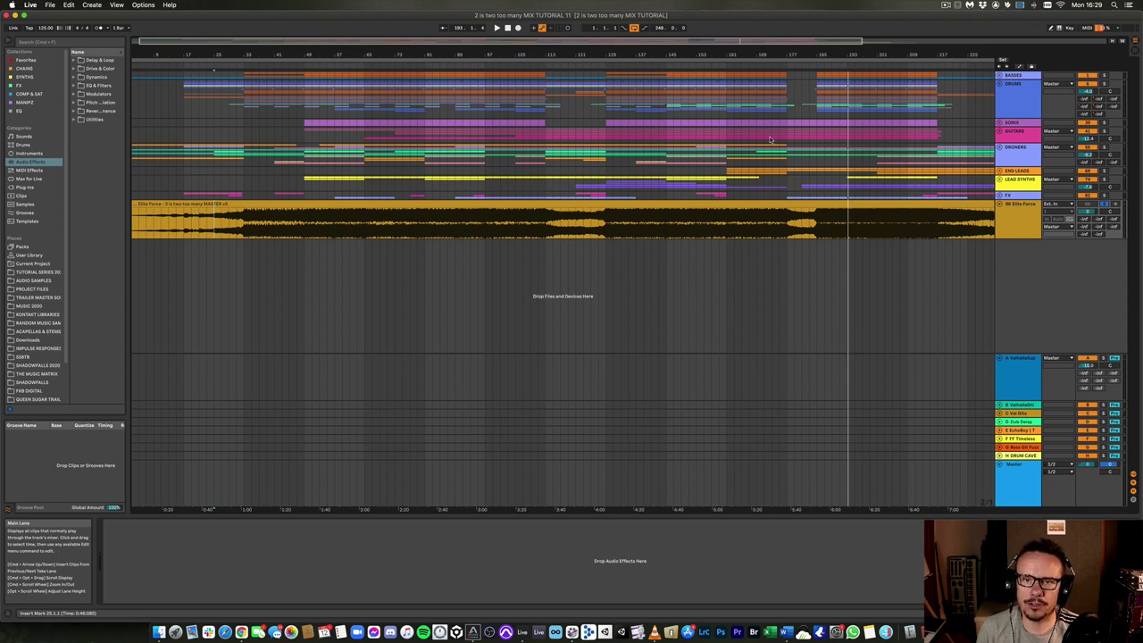
left_click(1000, 131)
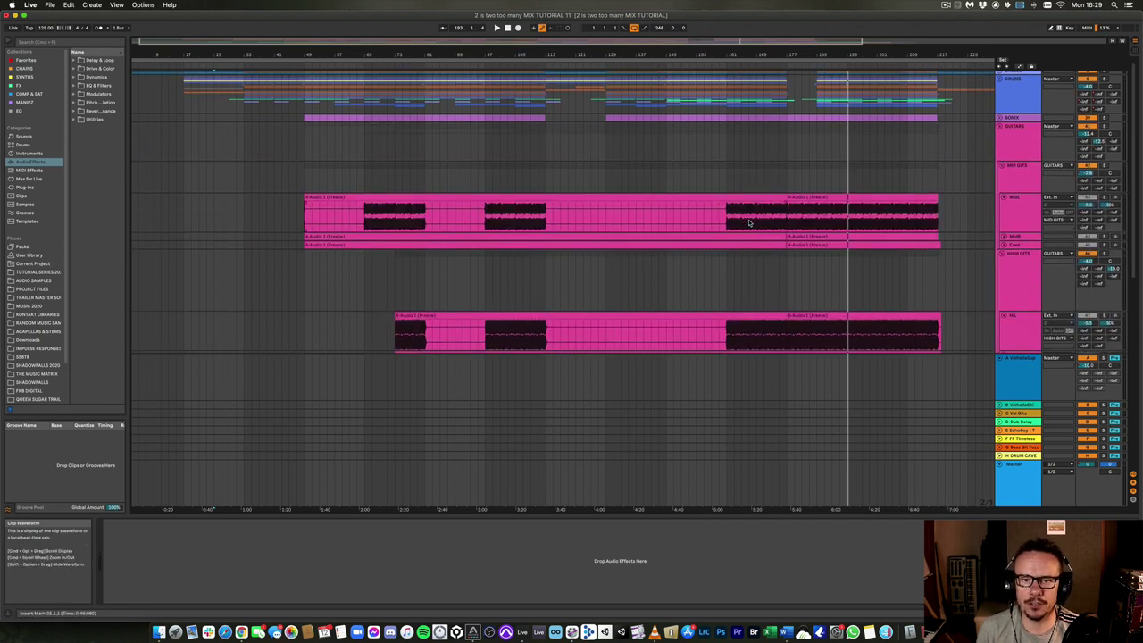
scroll(748, 222, "down", 6)
scroll(748, 222, "down", 3)
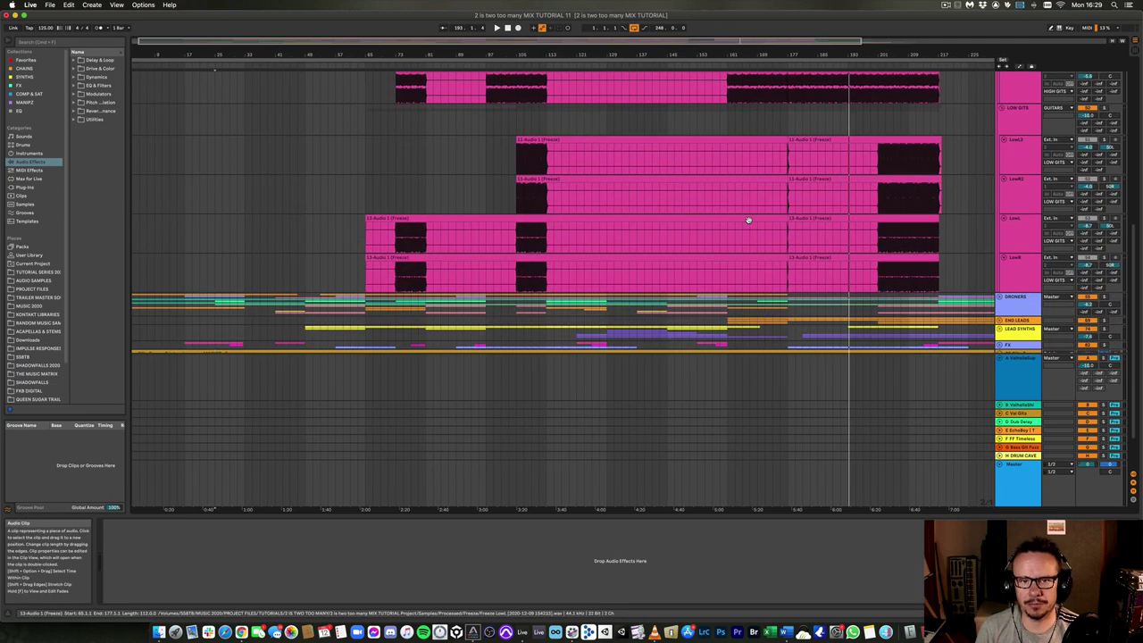
scroll(860, 218, "down", 3)
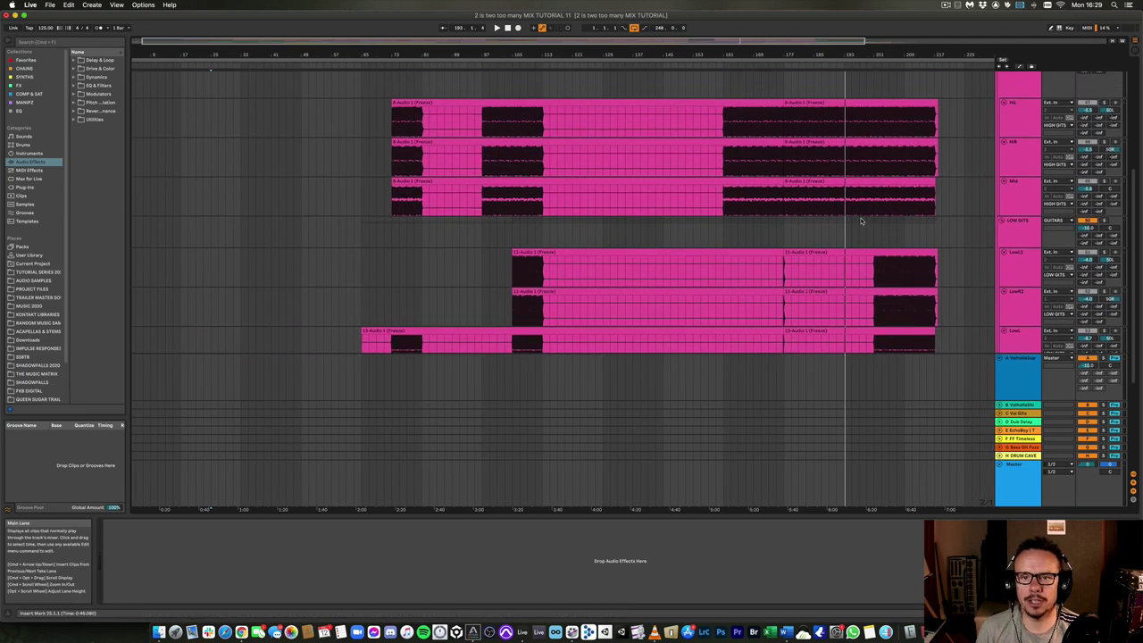
scroll(862, 221, "up", 6)
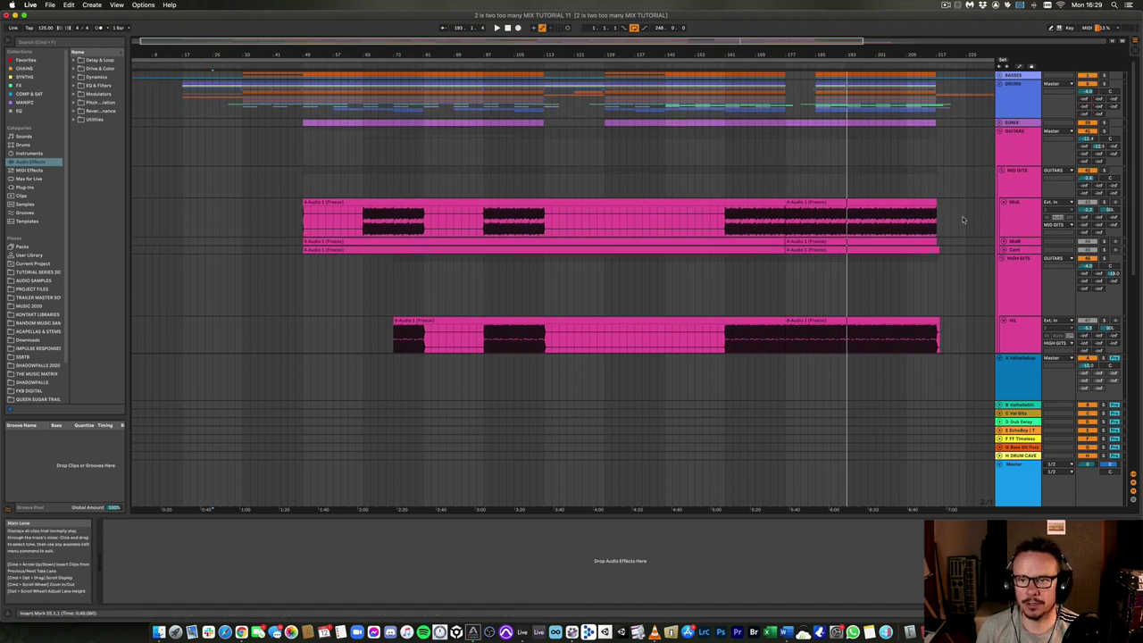
left_click(1000, 131)
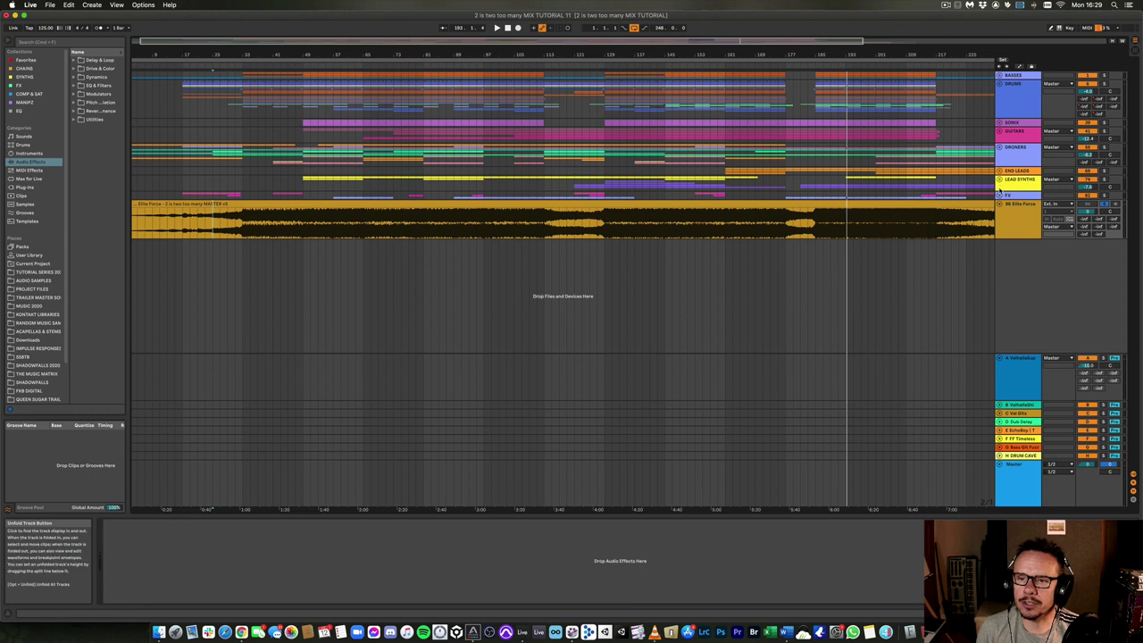
Unfold the DRONERS group, review its drone tracks, and fold it again
left_click(1000, 148)
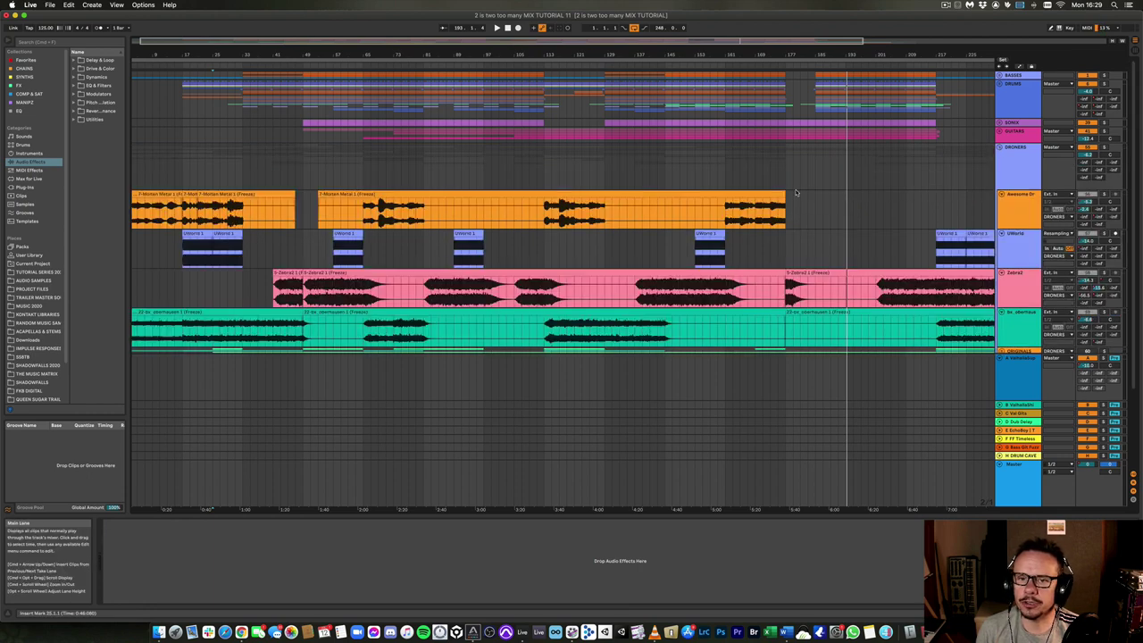
scroll(785, 193, "down", 5)
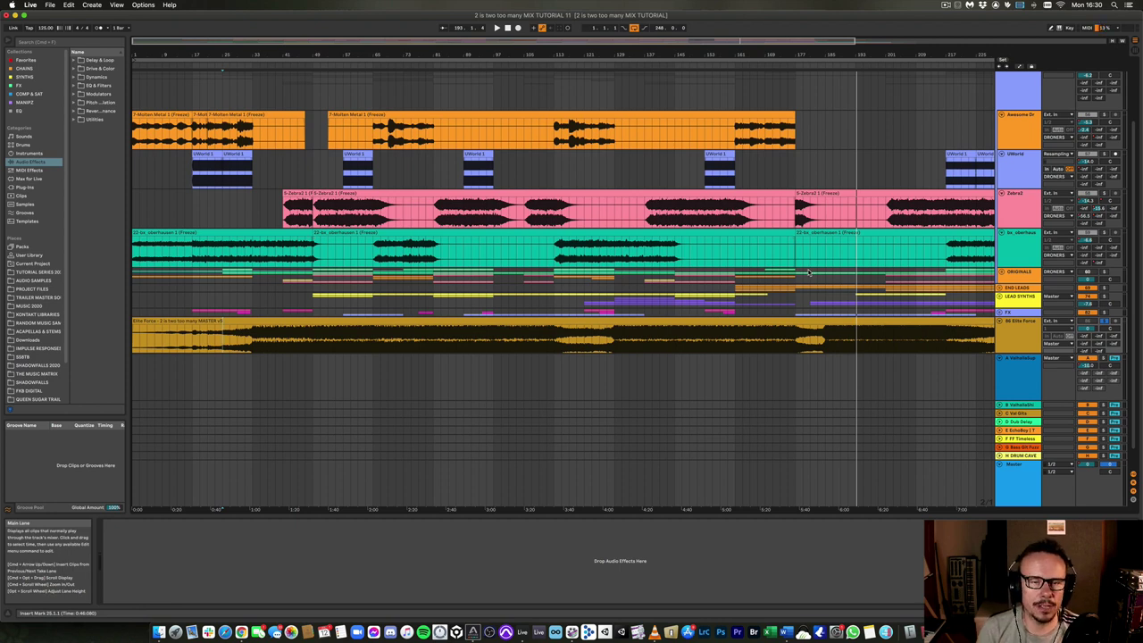
scroll(753, 277, "up", 3)
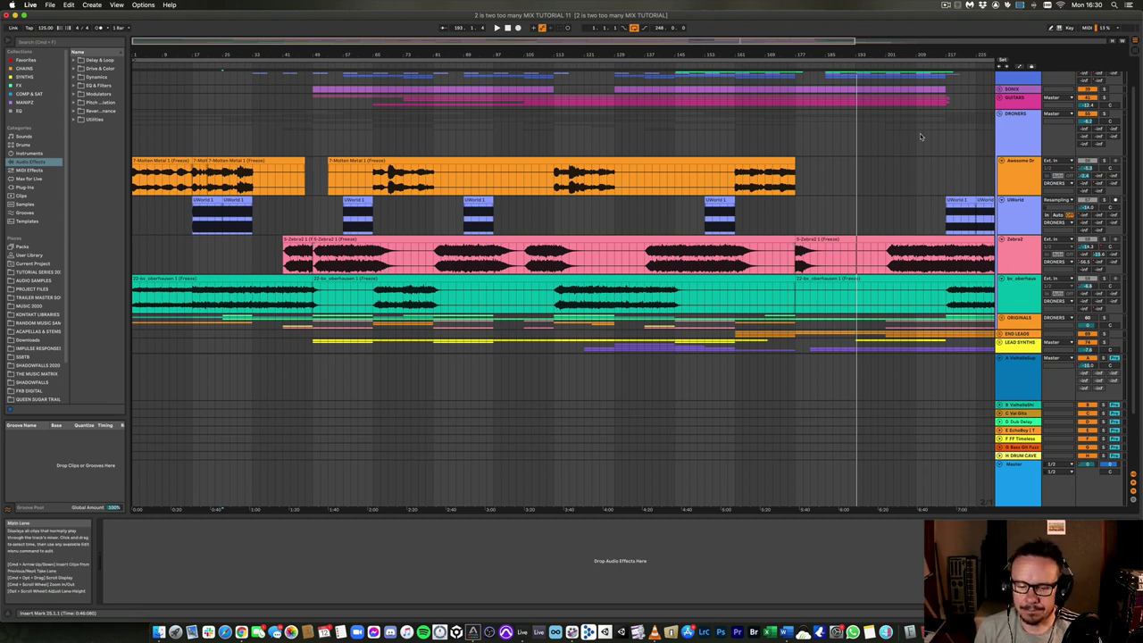
left_click(999, 280)
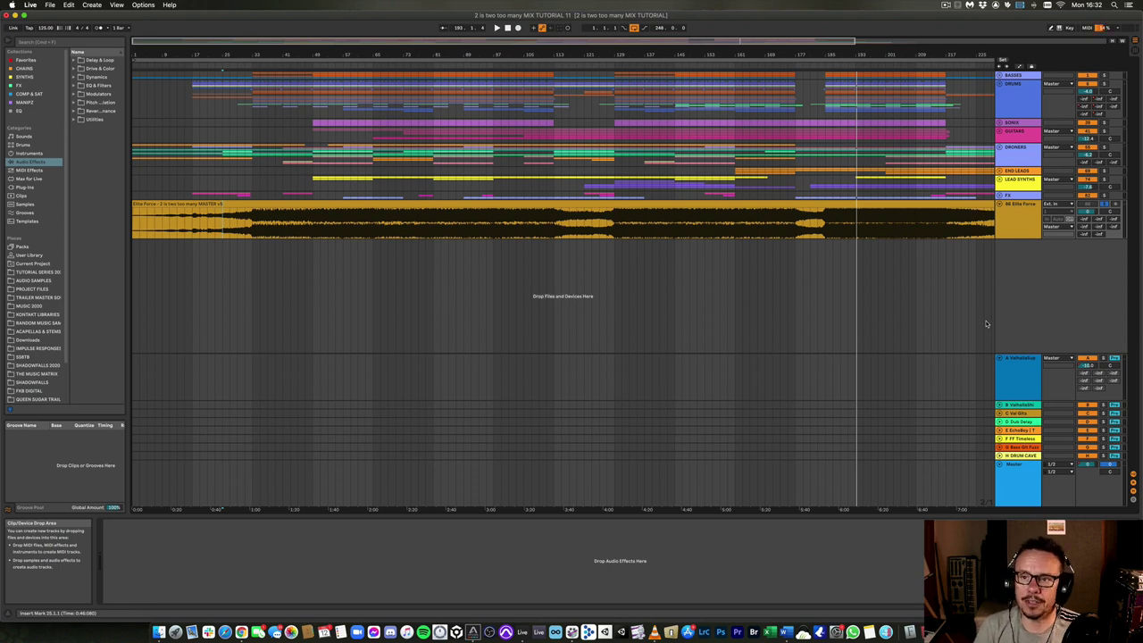
Unfold the DRUMS group, solo the Dirty Drums track and expand it with its bar 33 clip selected
left_click(1012, 92)
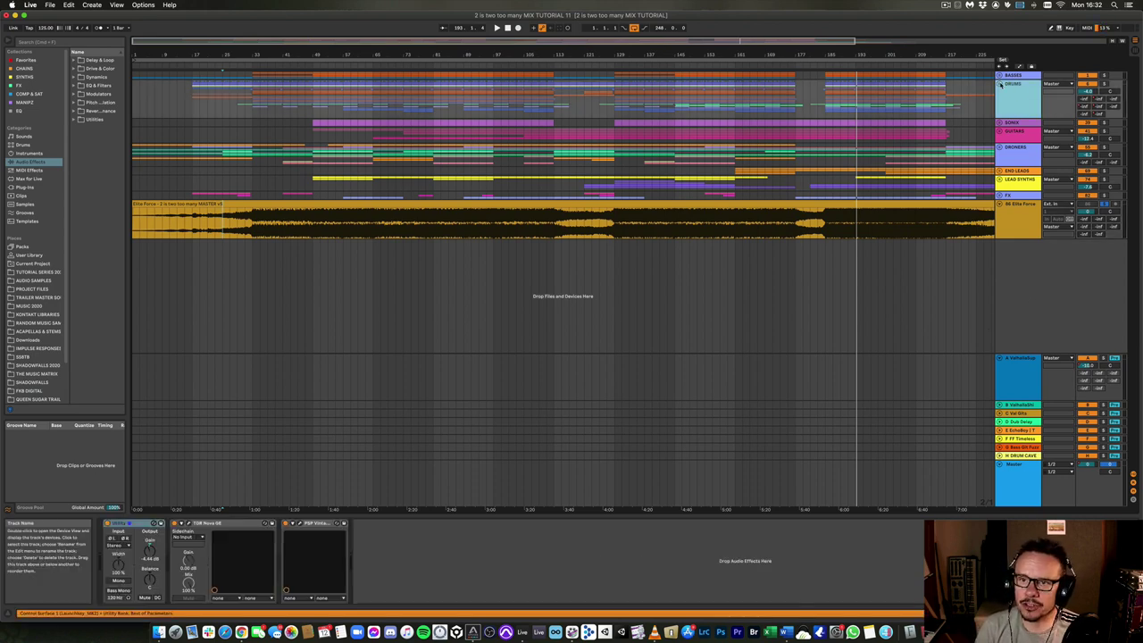
left_click(1000, 83)
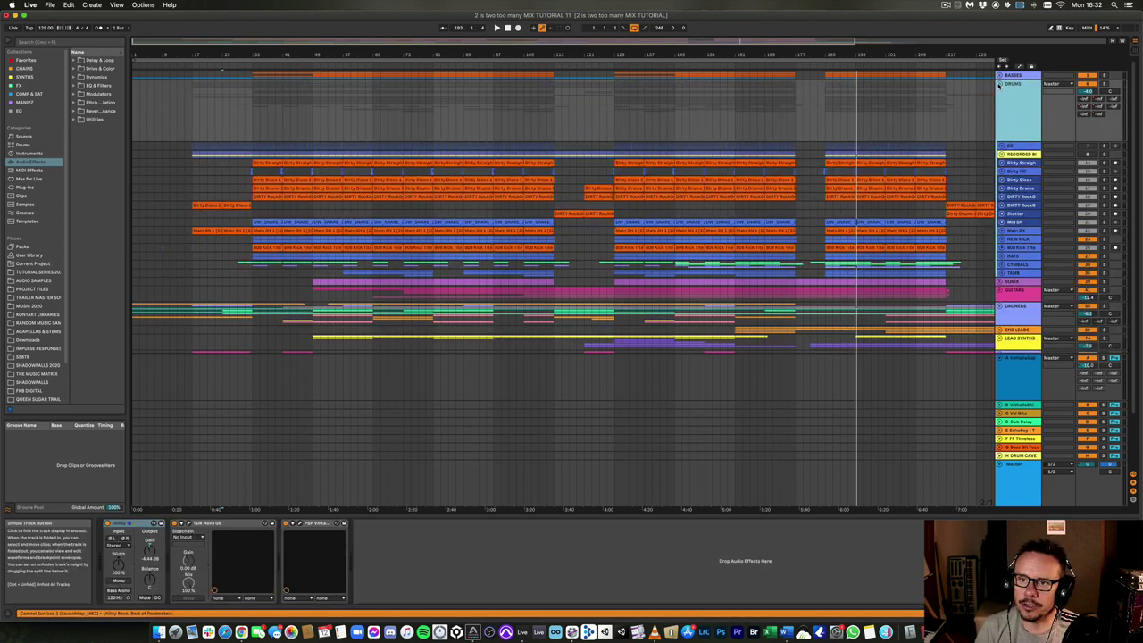
left_click(1018, 188)
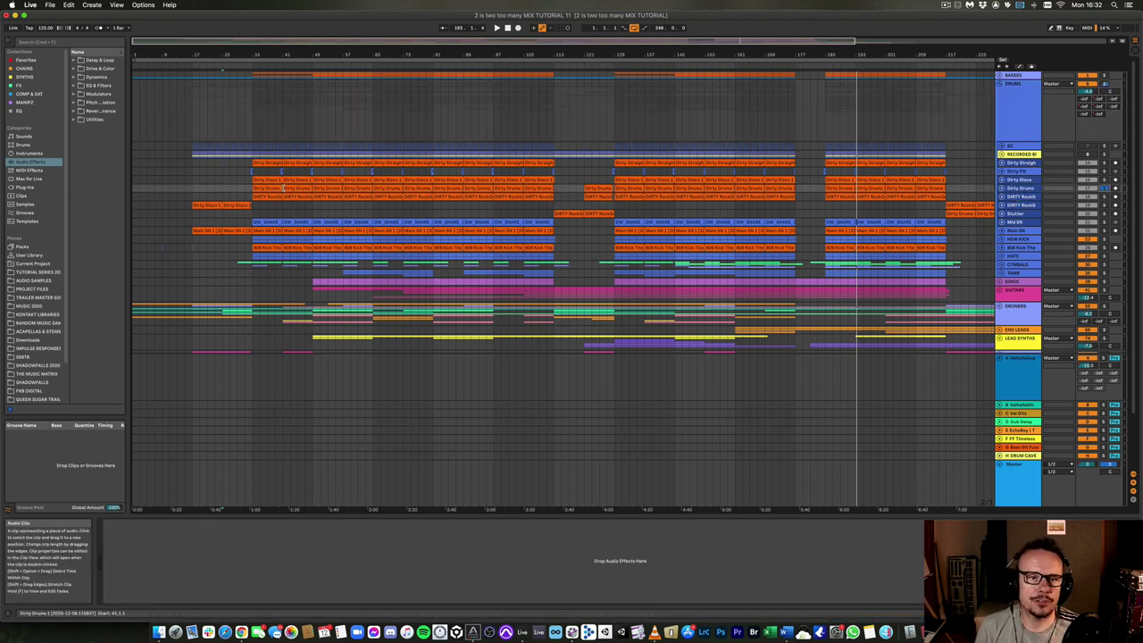
left_click_drag(250, 509, 255, 536)
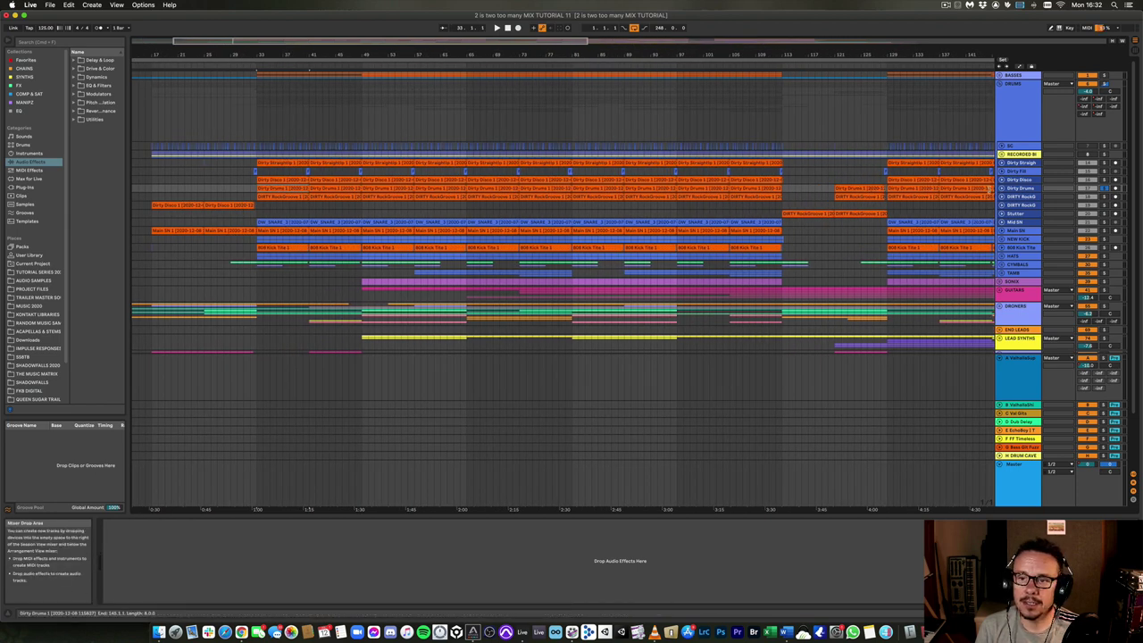
left_click(268, 189)
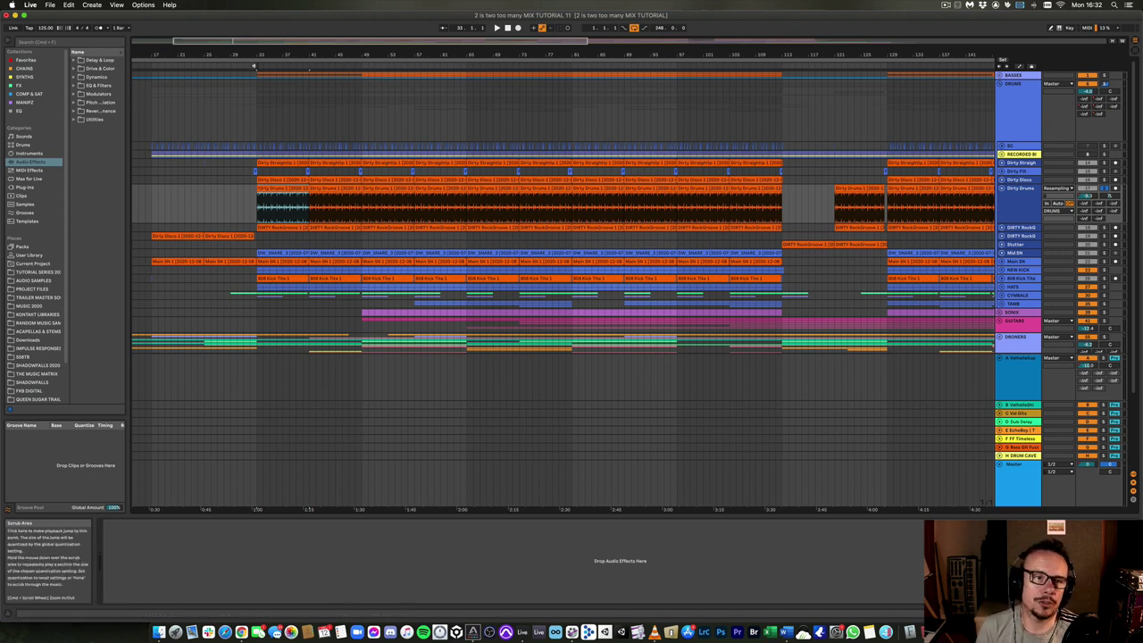
Play the soloed Dirty Drums from bar 33, show the DRUMS group's devices and stop playback
left_click(255, 66)
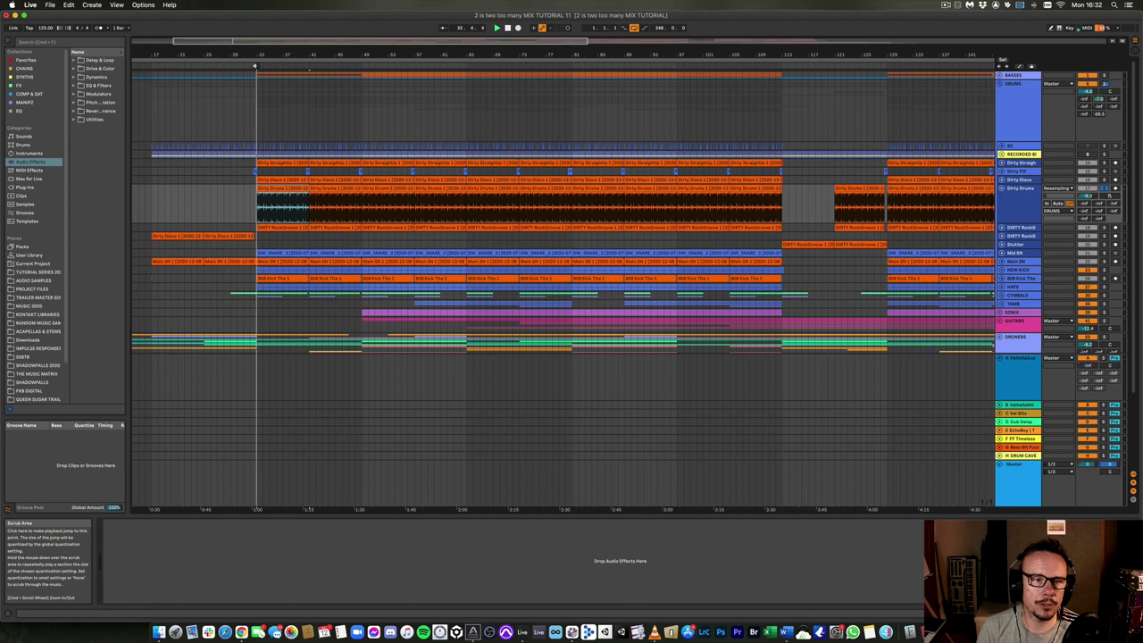
left_click(1016, 193)
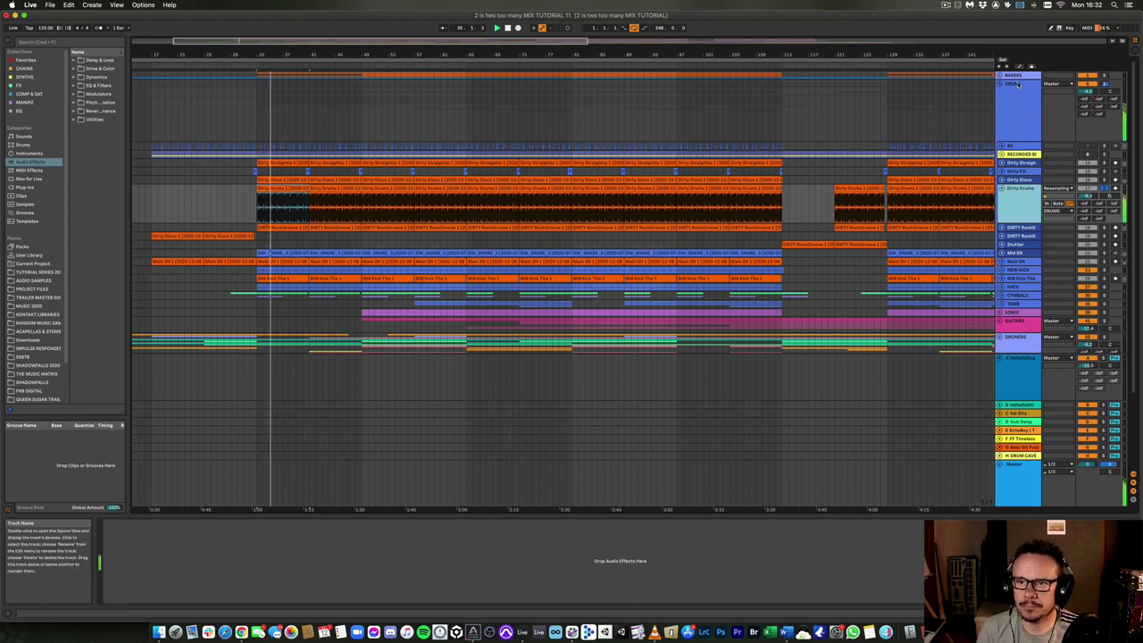
left_click(1005, 110)
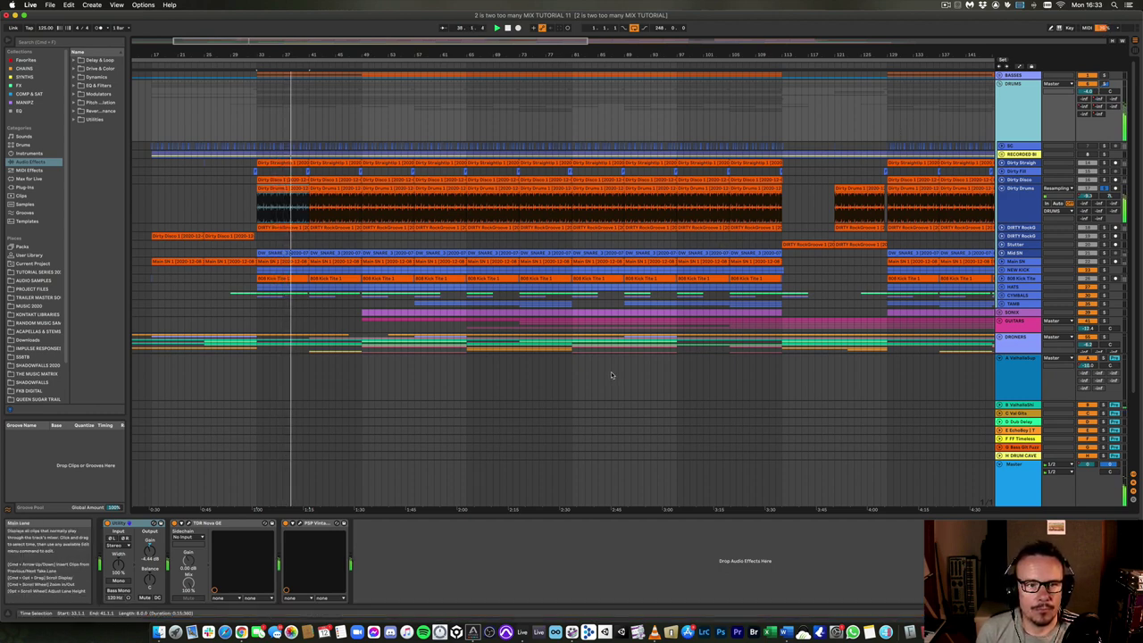
key("space")
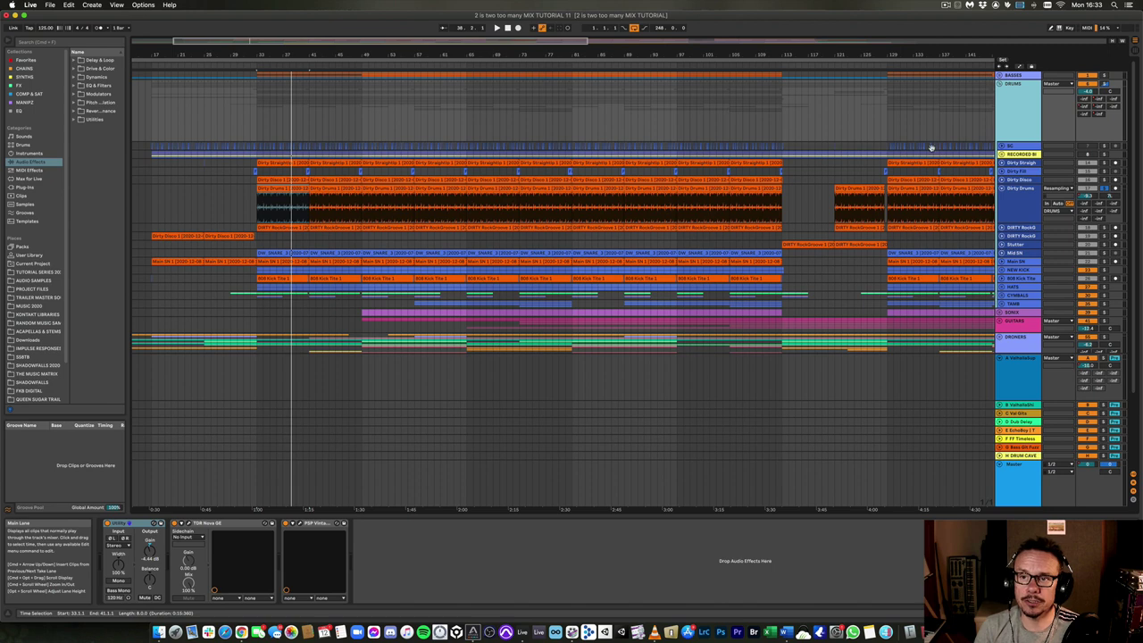
Unfold the BASSES group, solo the Filthy BG track and play it from bar 33
left_click(999, 76)
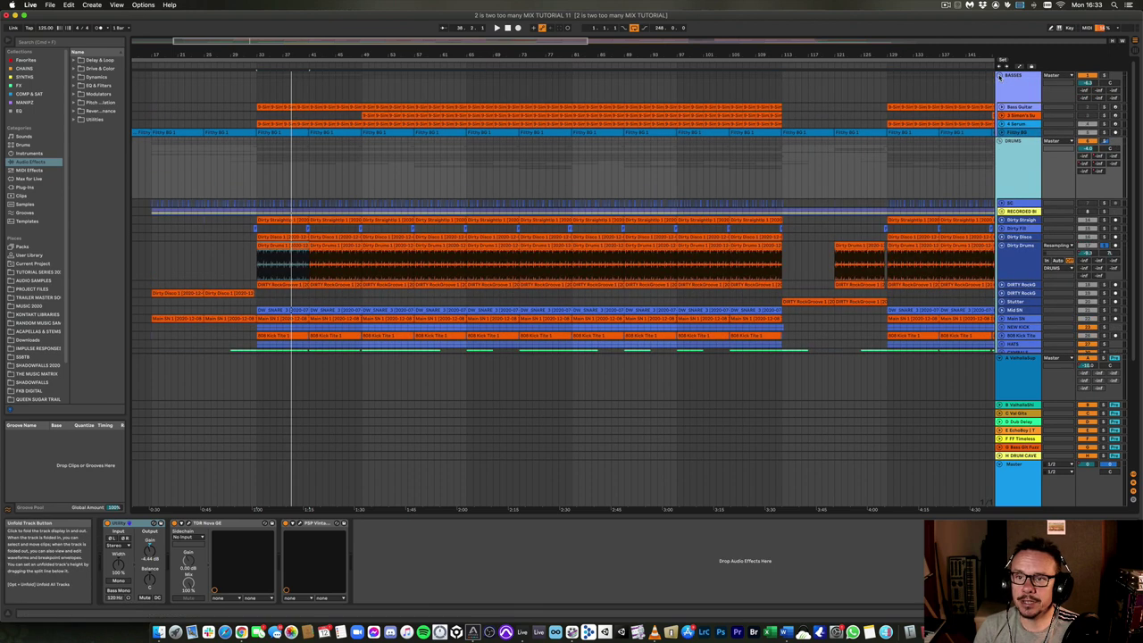
left_click(1018, 133)
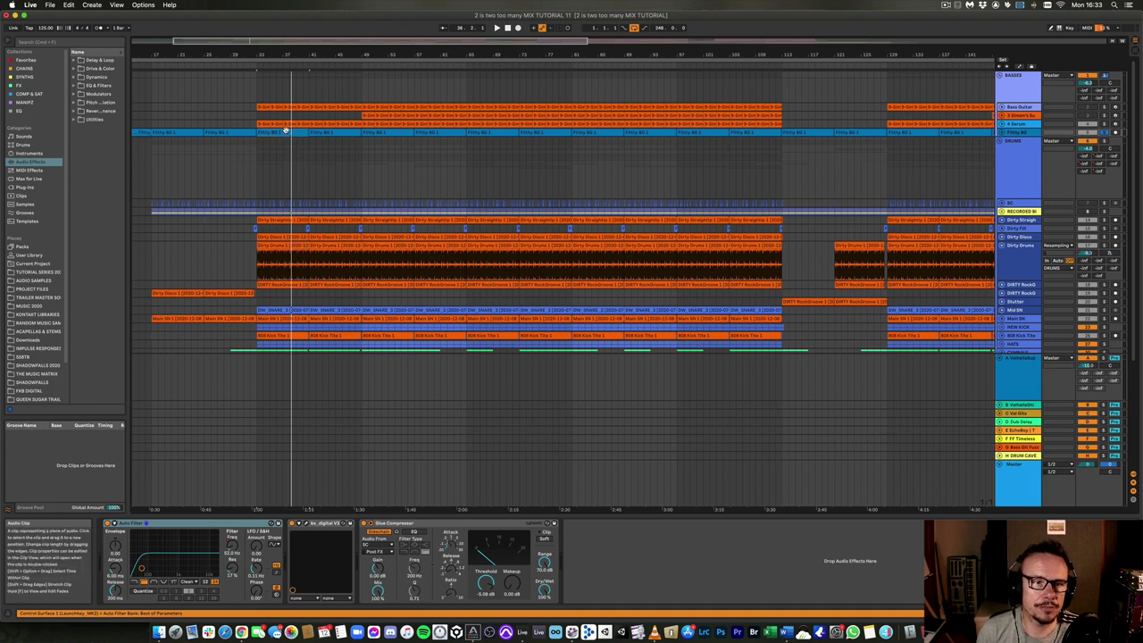
key("space")
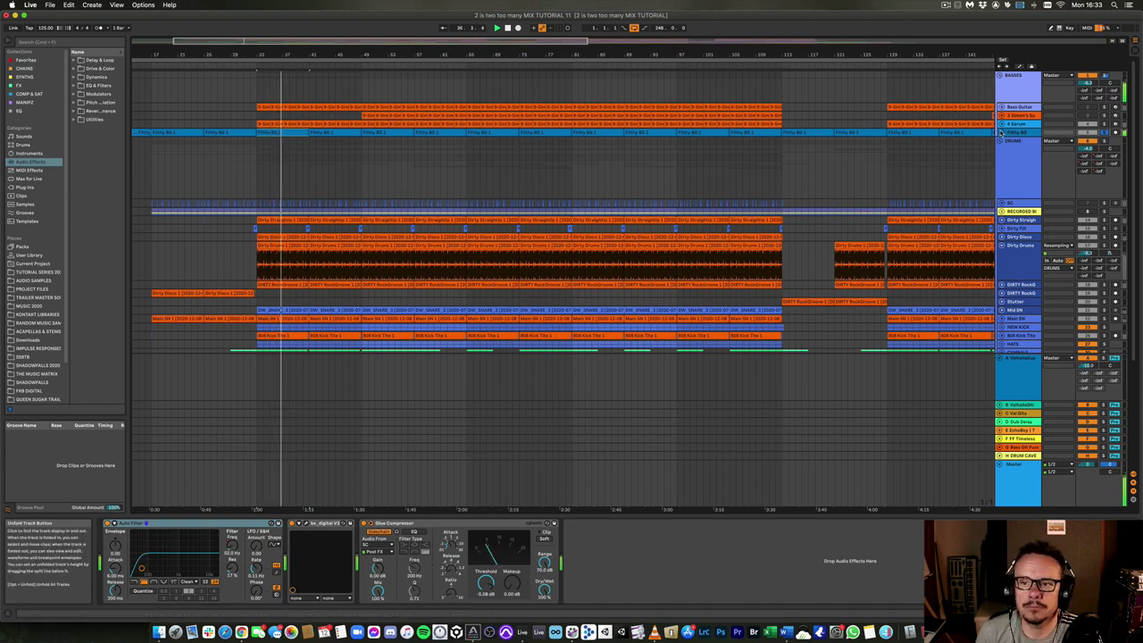
Examine the Filthy BG waveform against the Dirty Drums waveform up close around bars 33 and 34
key("z")
left_click_drag(258, 55, 258, 89)
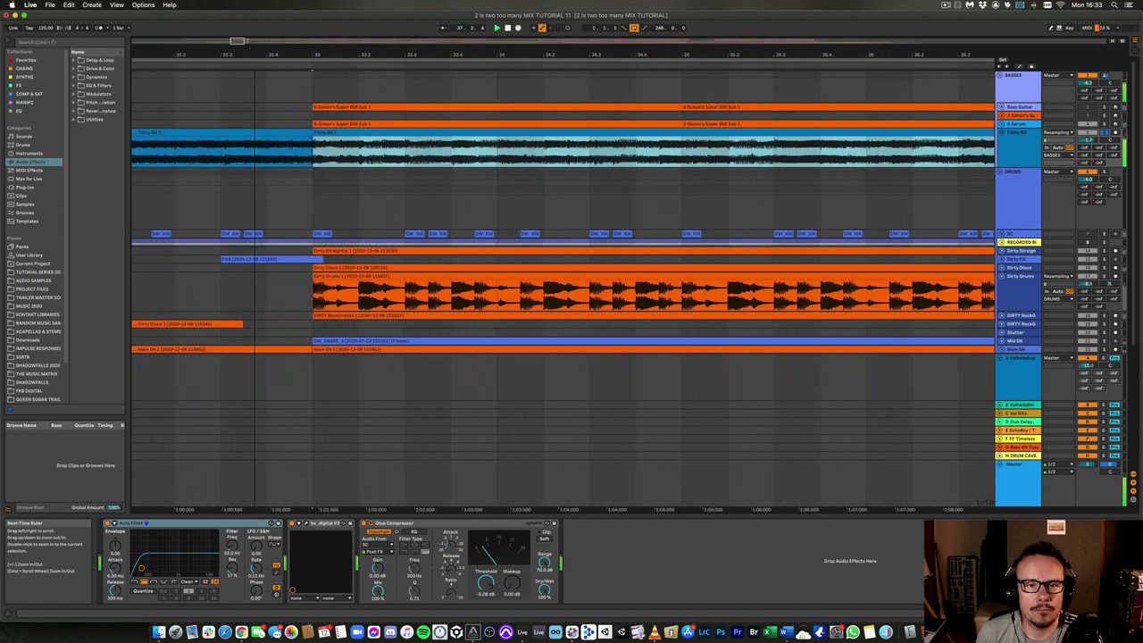
left_click_drag(462, 49, 462, 54)
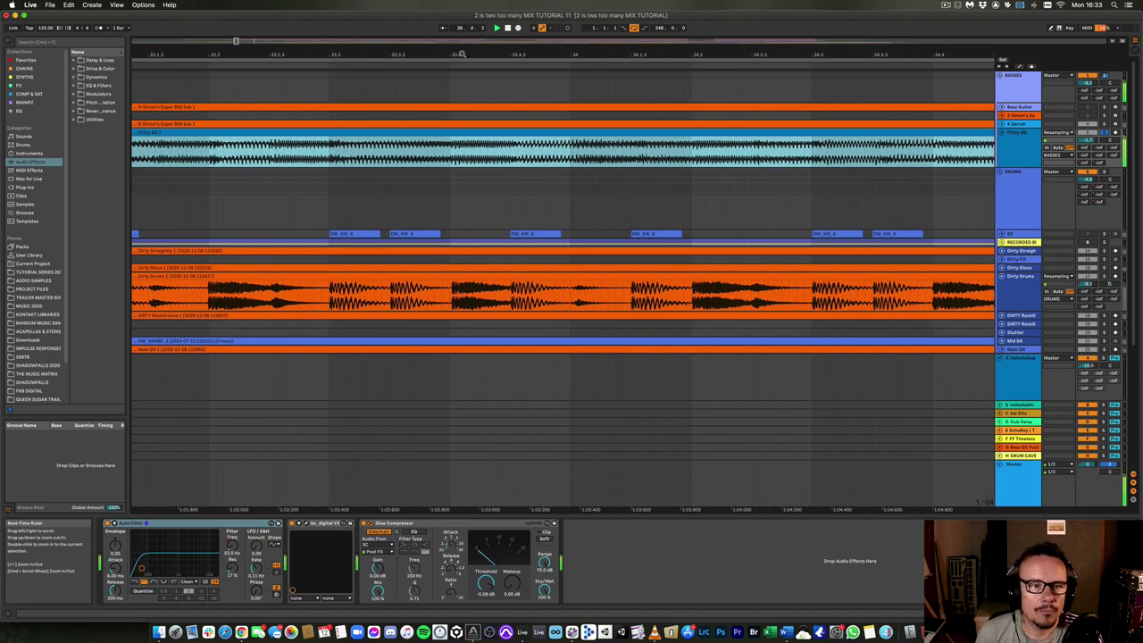
Show the automation envelopes across the arrangement, including Filthy BG's send to the Bass Git Fuzz return
key("x")
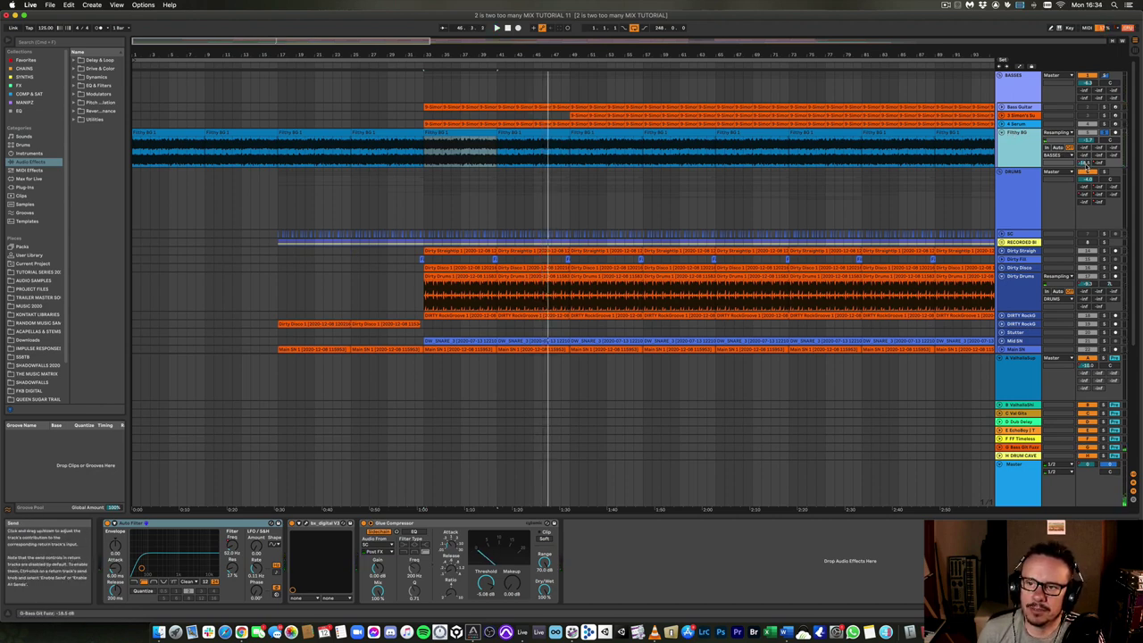
left_click(1017, 67)
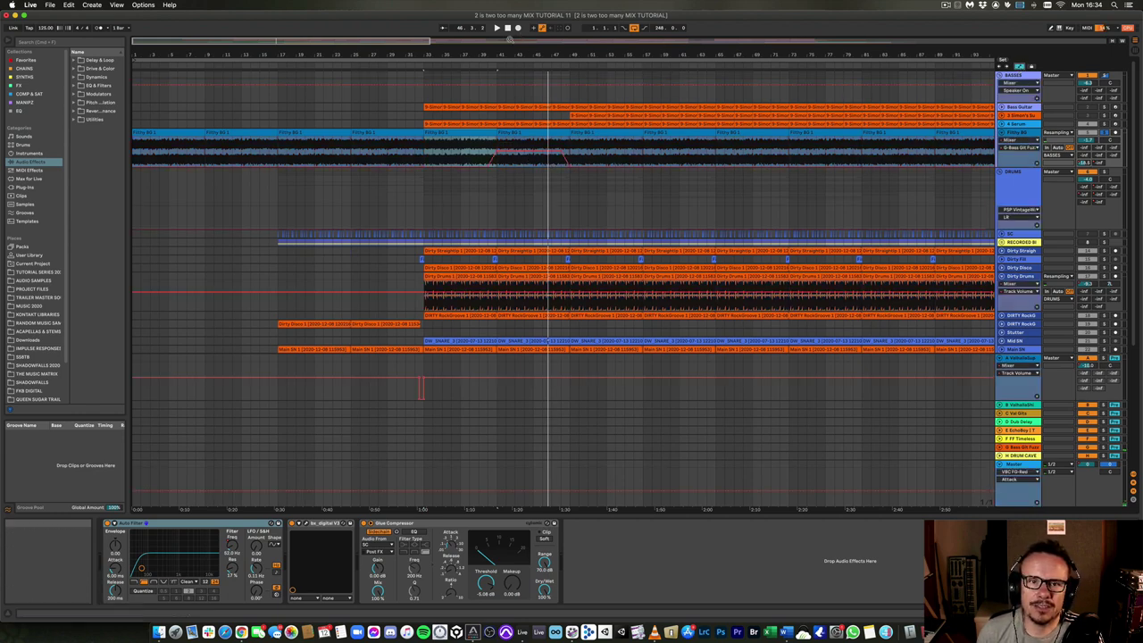
mouse_move(243, 56)
left_mouse_down()
mouse_move(243, 70)
mouse_move(243, 57)
left_mouse_up()
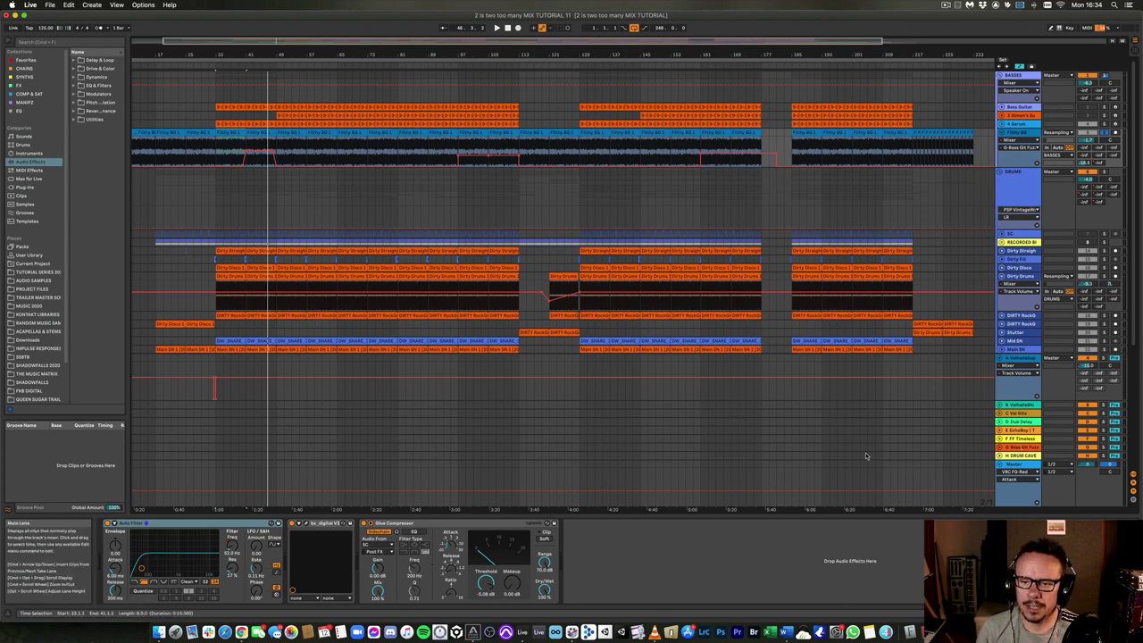
Open Guitar Rig 5 on the Bass Git Fuzz return, move its window clear of the automation, and play from bar 41
left_click(1004, 449)
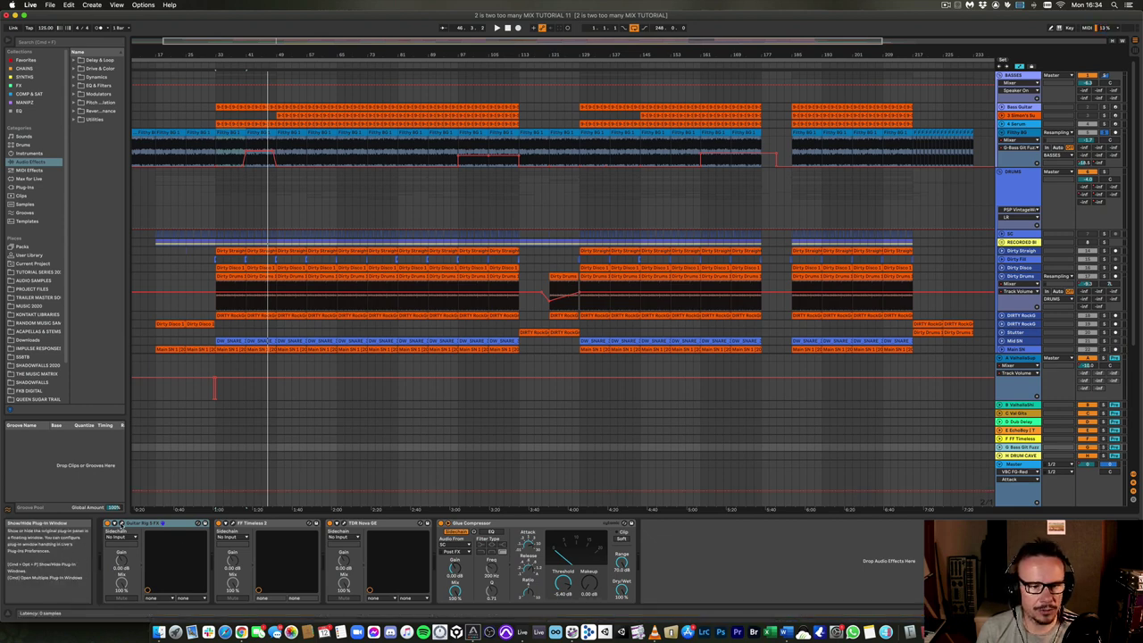
left_click(114, 523)
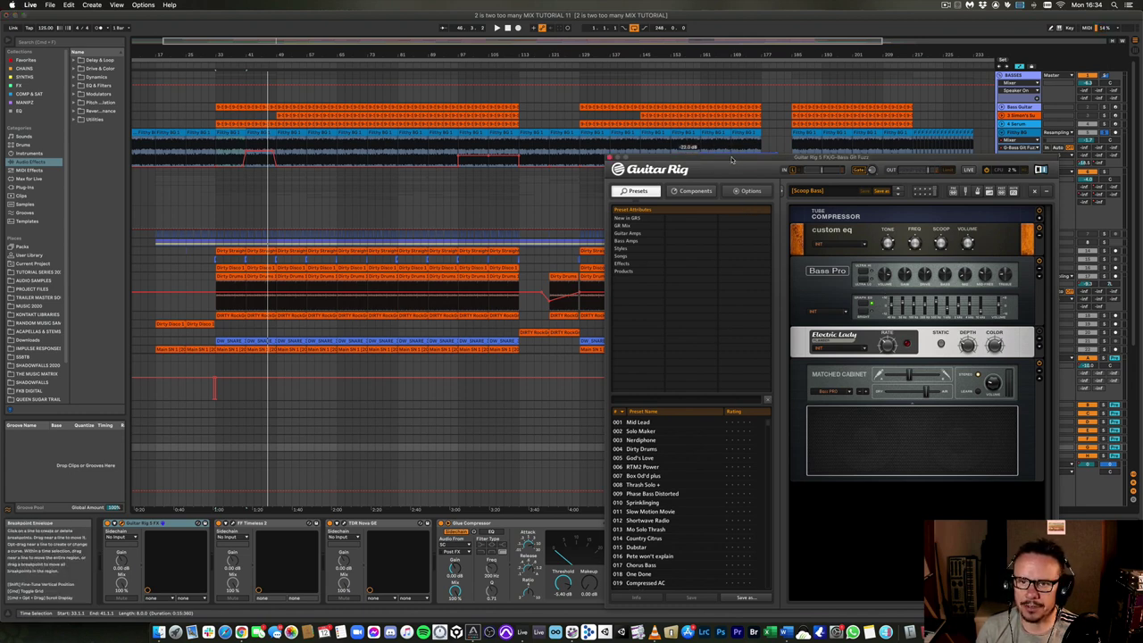
left_click_drag(732, 157, 798, 211)
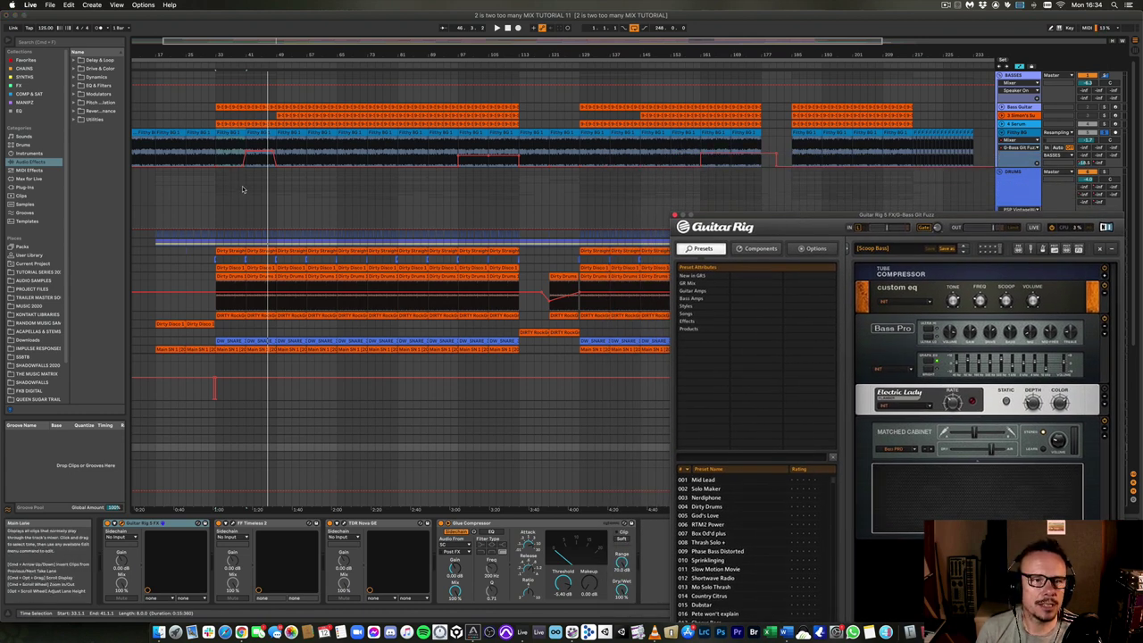
left_click(244, 65)
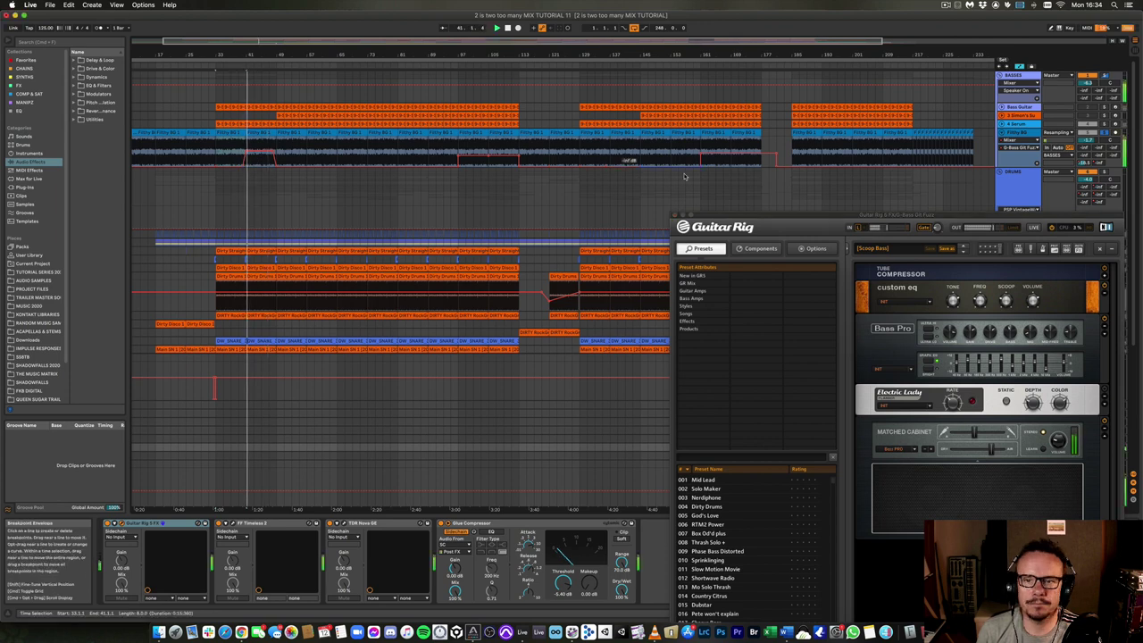
Move the Guitar Rig 5 window off the automation, close it, and fold the Filthy BG track
left_click_drag(848, 215, 435, 209)
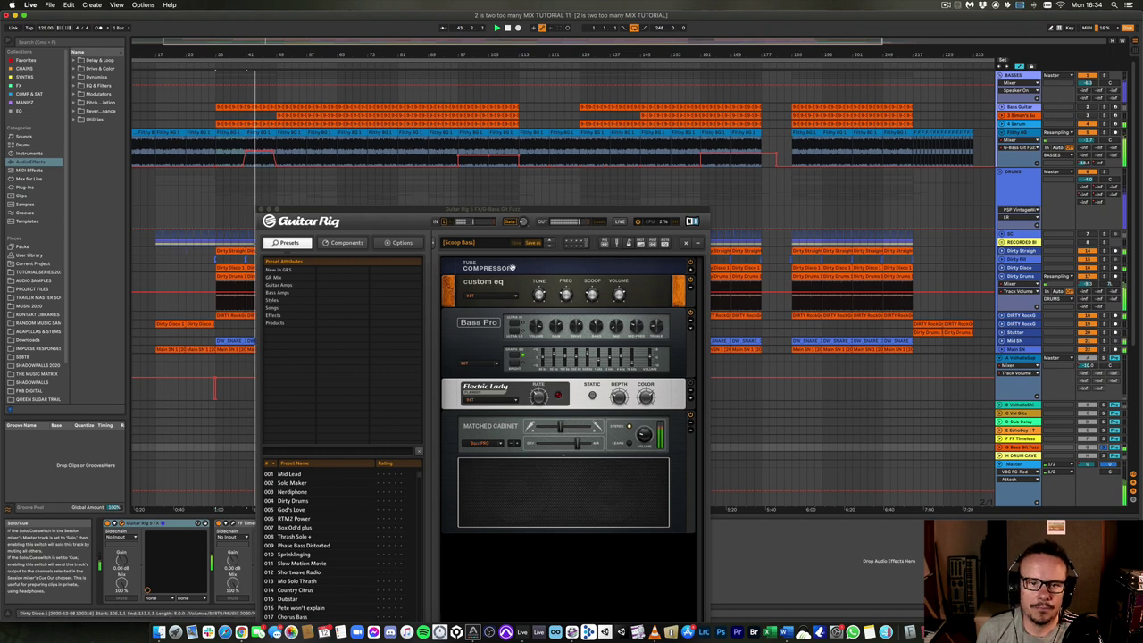
left_click_drag(399, 210, 699, 204)
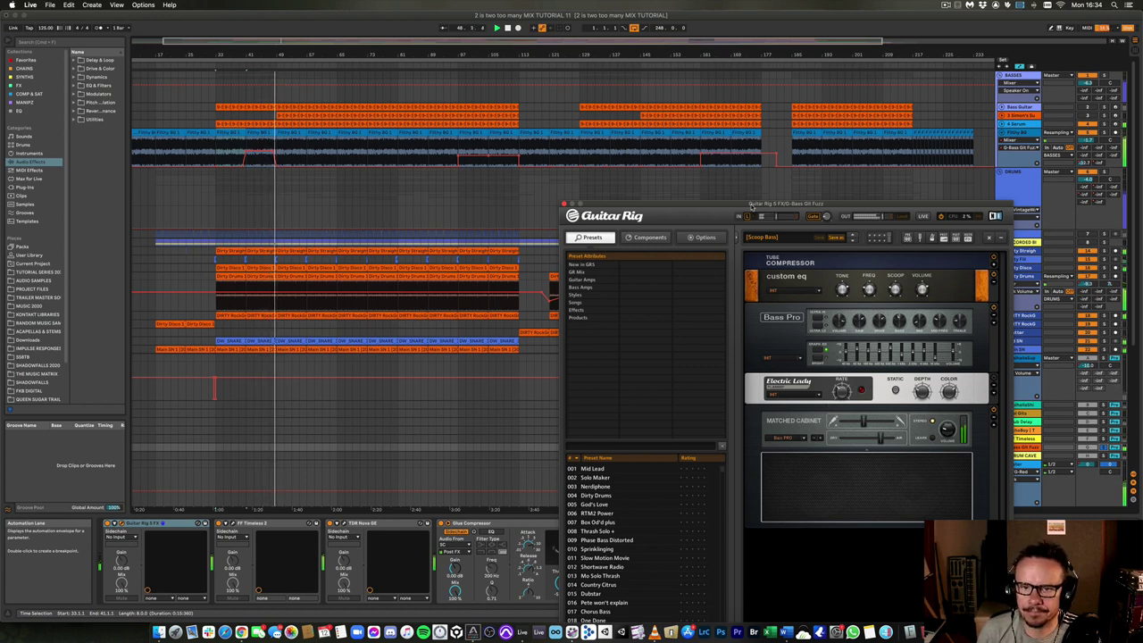
left_click(564, 204)
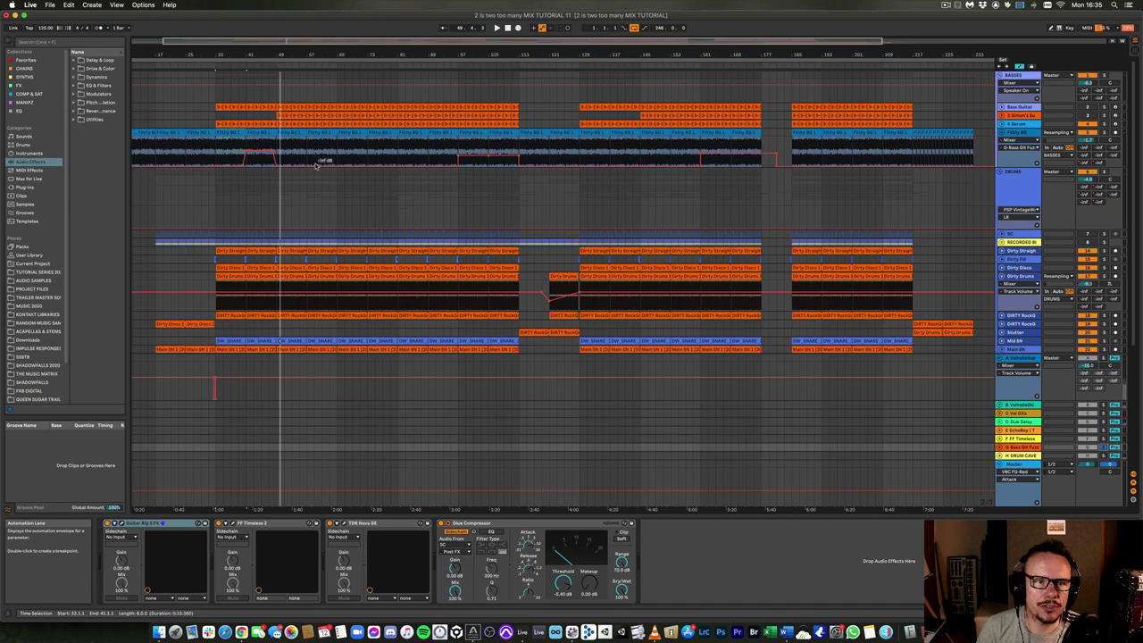
left_click(1013, 132)
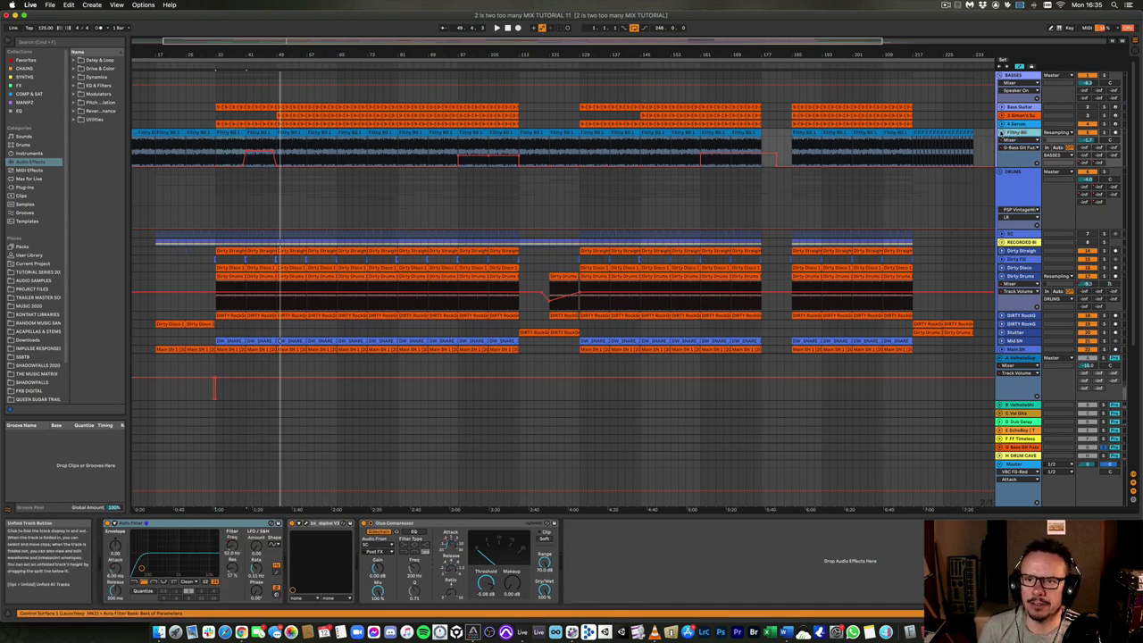
left_click(1001, 132)
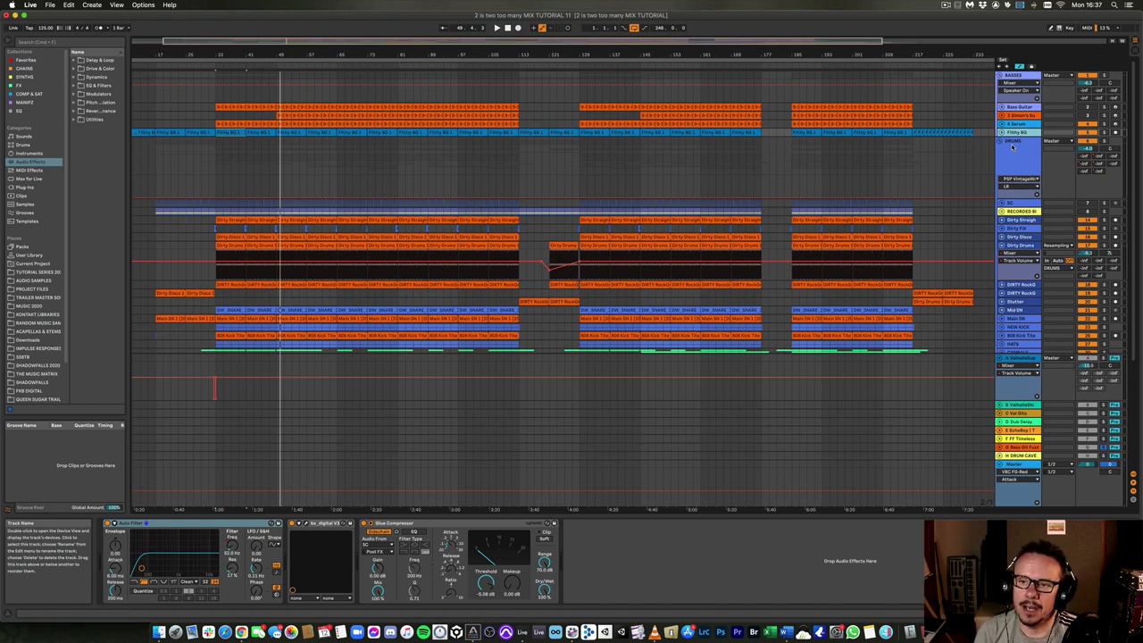
Bring the DRUMS group's individual tracks into view and play the soloed group from around bar 33
left_click(1022, 244)
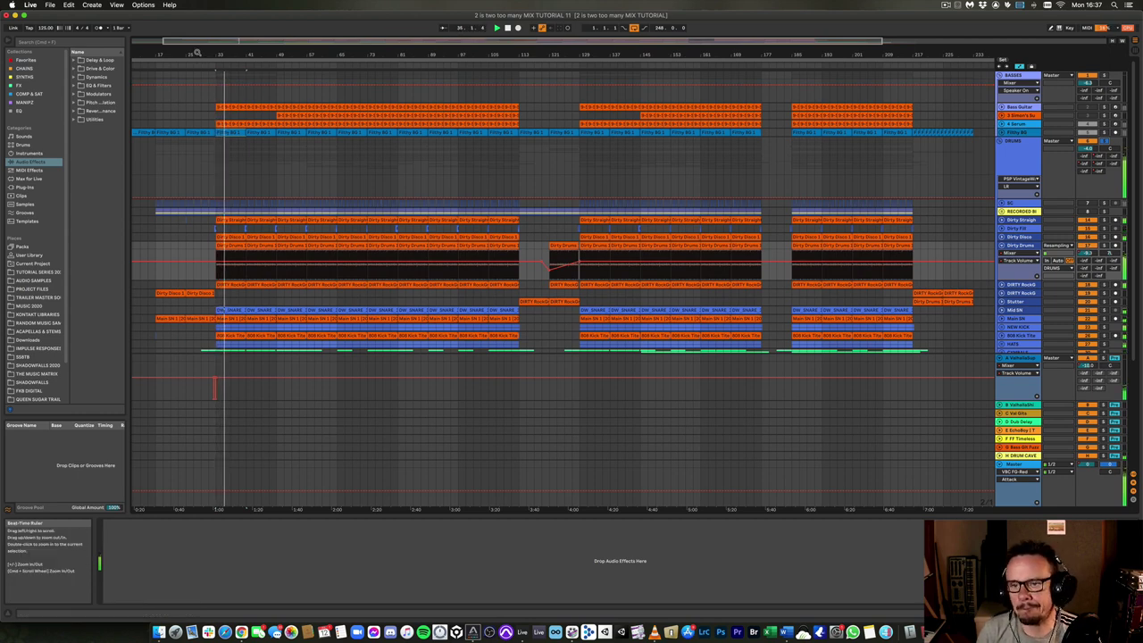
scroll(538, 241, "down", 3)
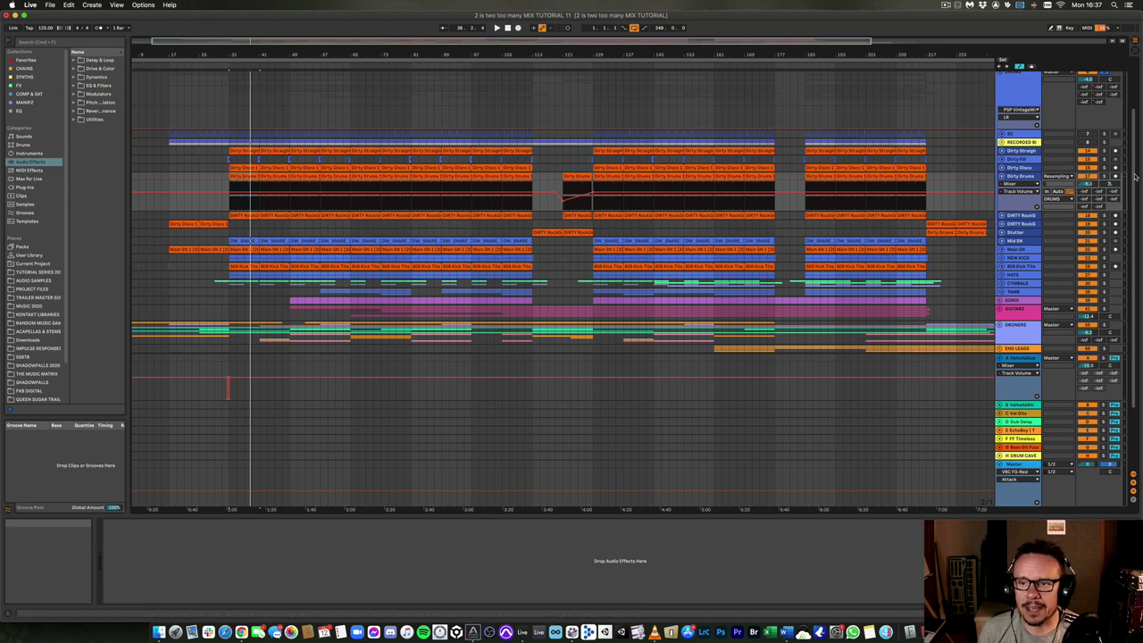
key("space")
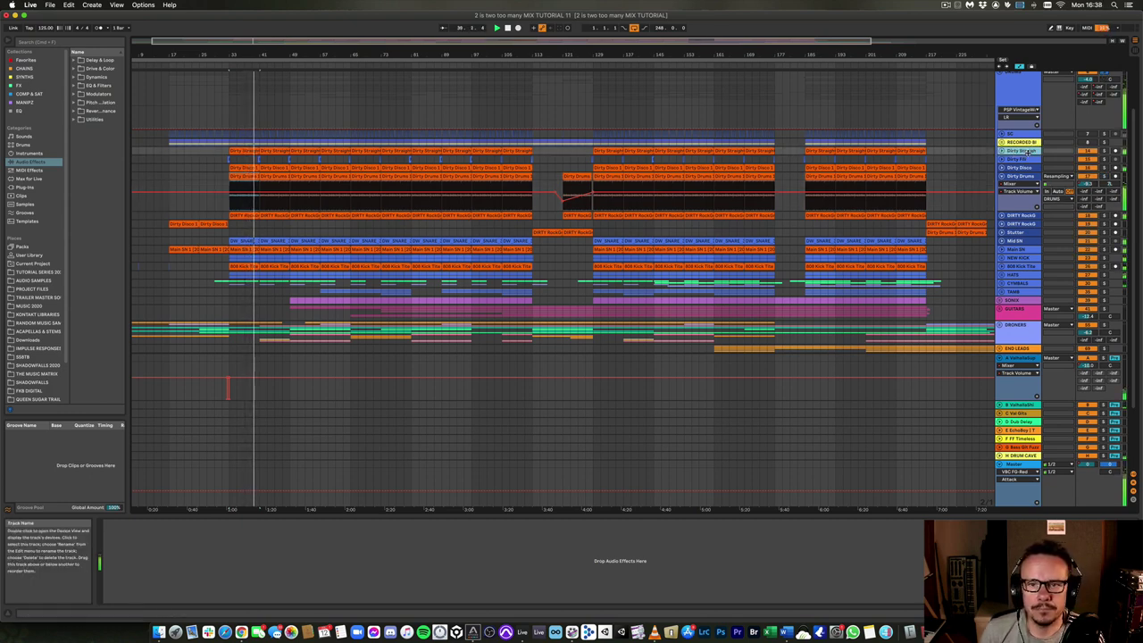
key("space")
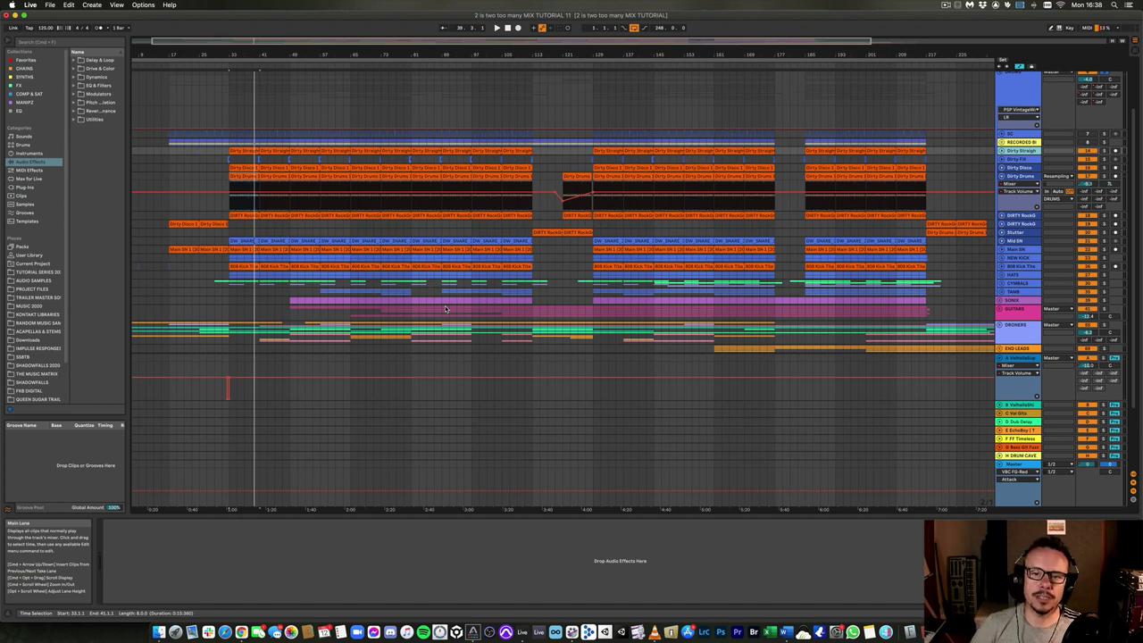
Solo the 808 Kick Tite track, play it from bar 33, and unfold it to show its waveform
left_click(1103, 266)
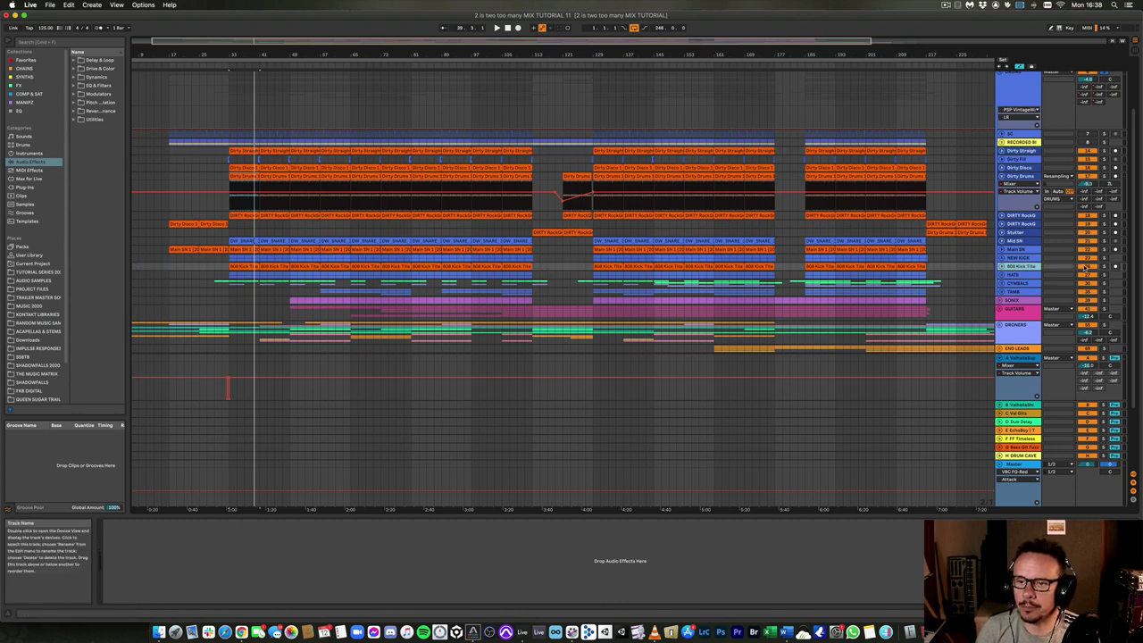
key("space")
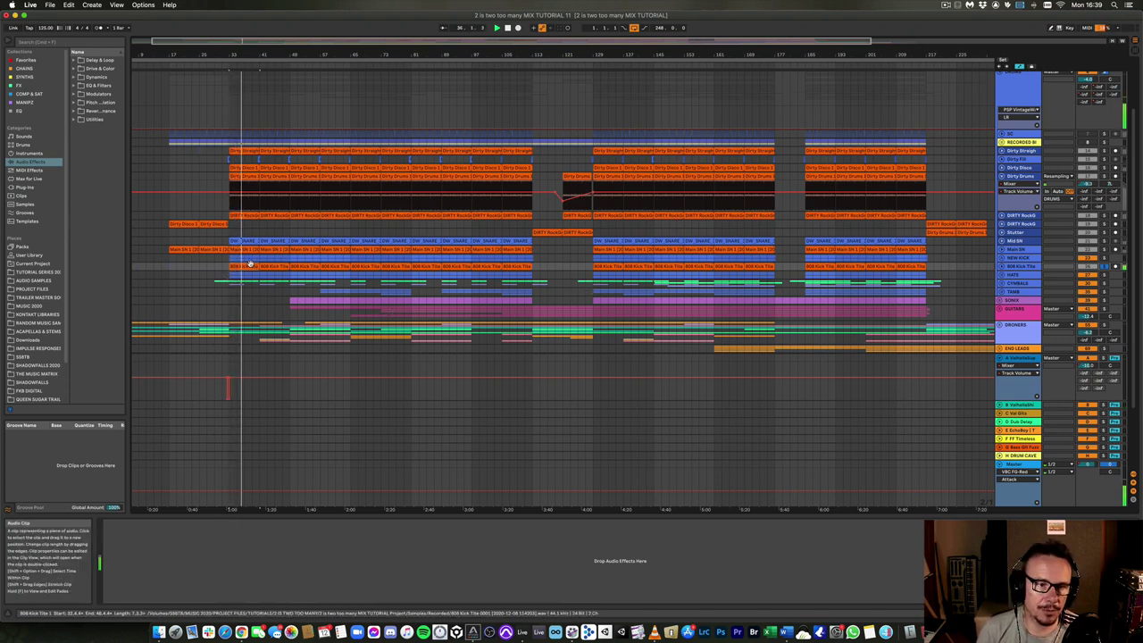
left_click(1000, 267)
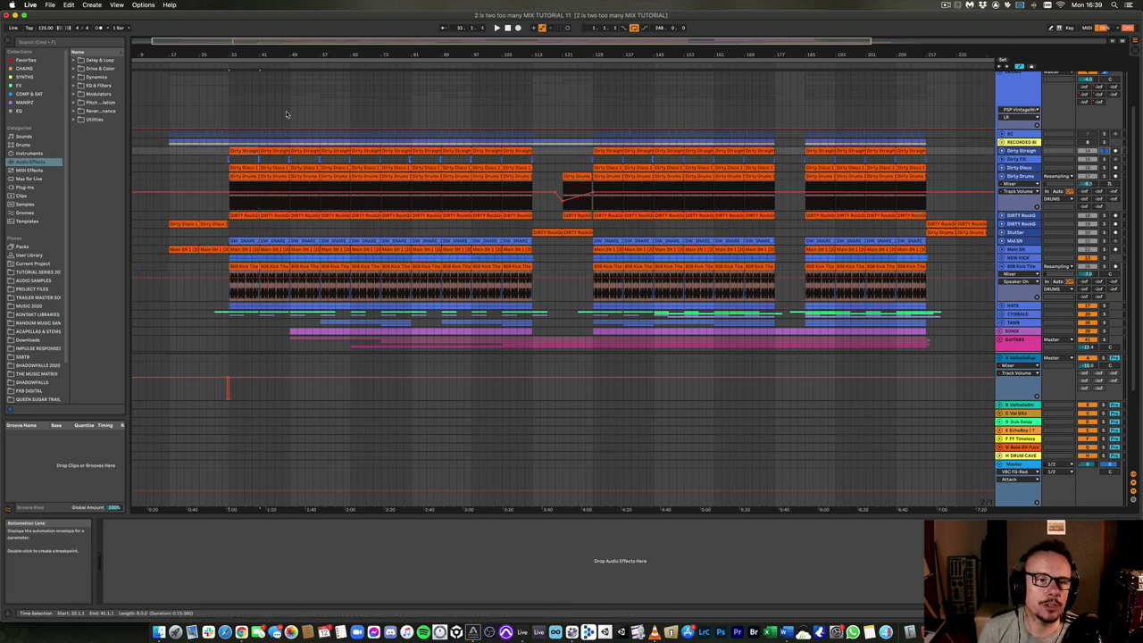
Play the Dirty Straight track from bar 33 and show the DRUMS group's device chain
key("space")
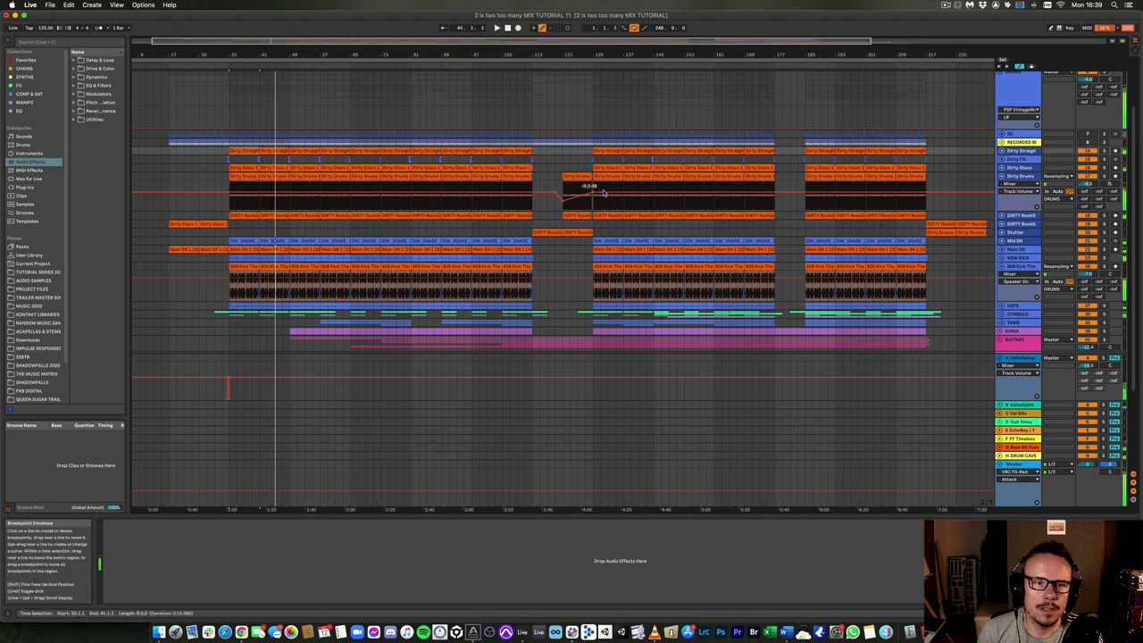
left_click(1017, 141)
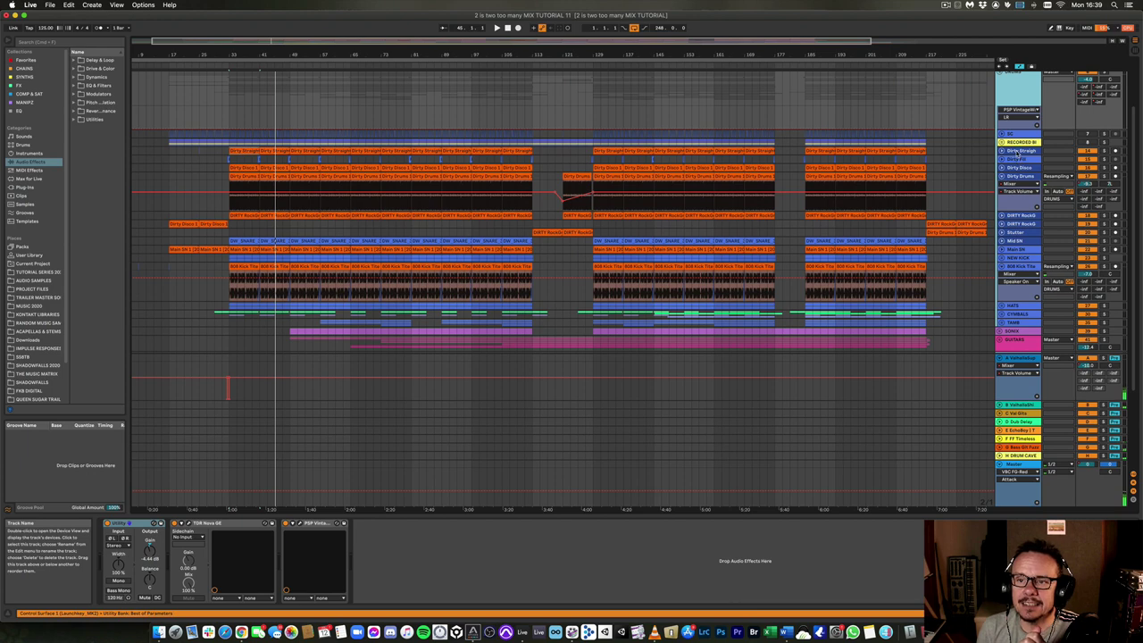
left_click(1017, 151)
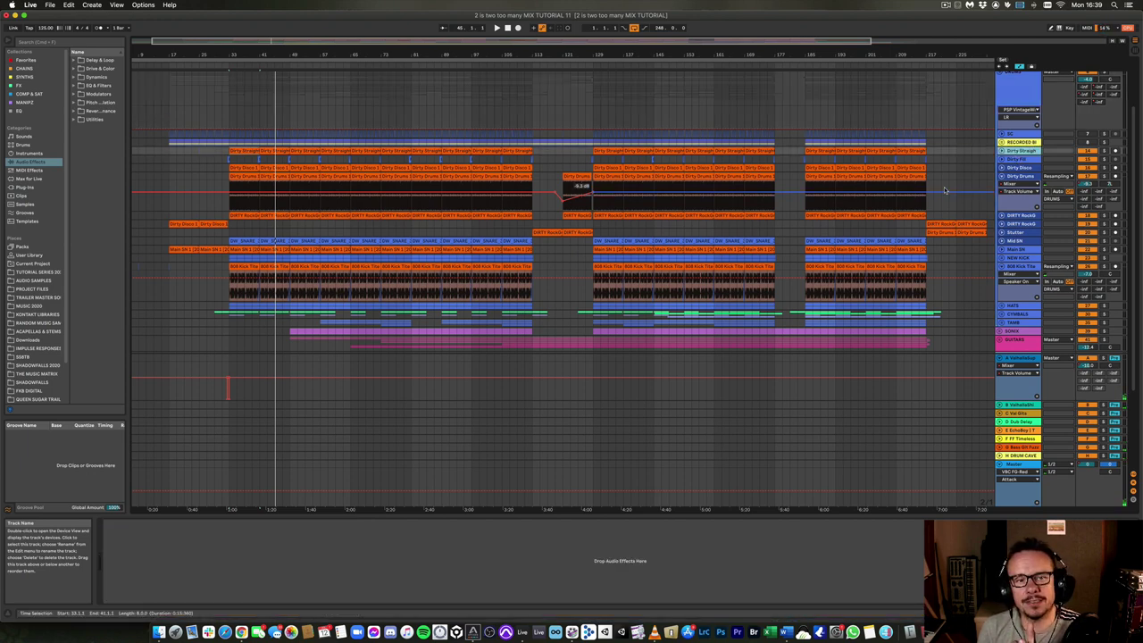
Solo the Dirty Disco track and play it from bar 33
left_click(1022, 160)
left_click(1044, 168)
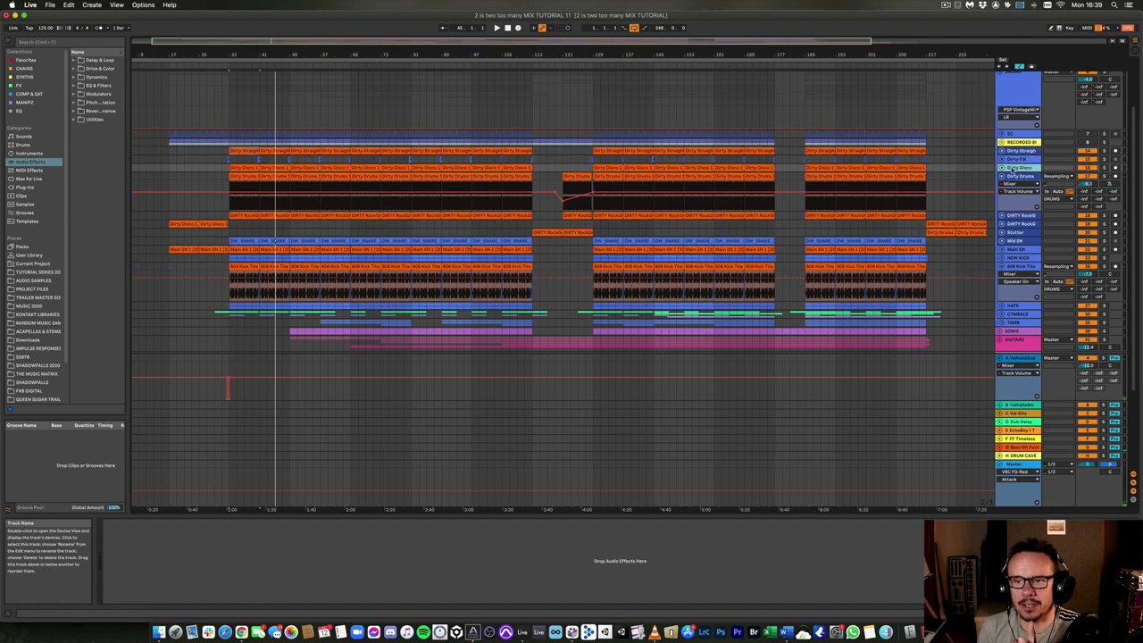
left_click(251, 193)
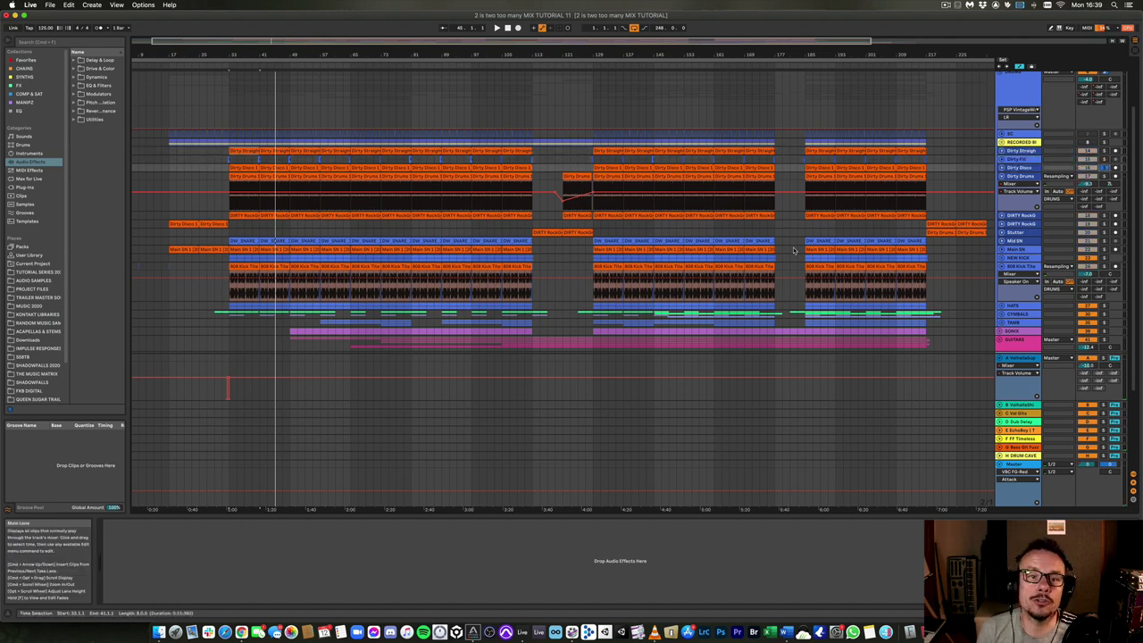
key("space")
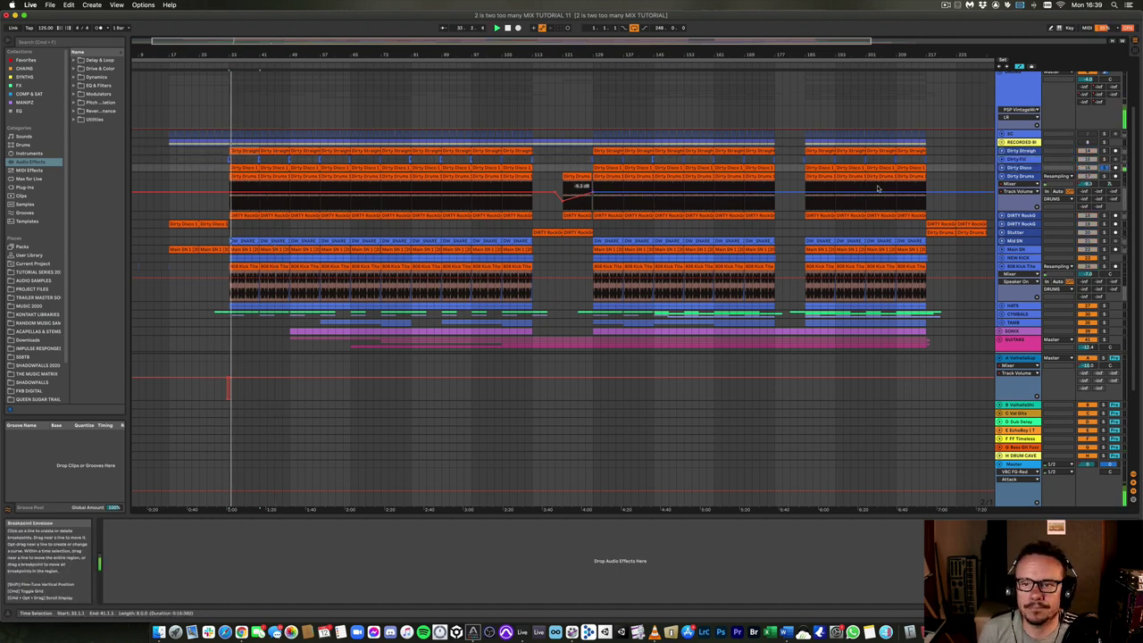
Examine the Dirty Drums waveform up close from bar 33, and audition the DIRTY RockGroove track below it in solo
left_click(1021, 176)
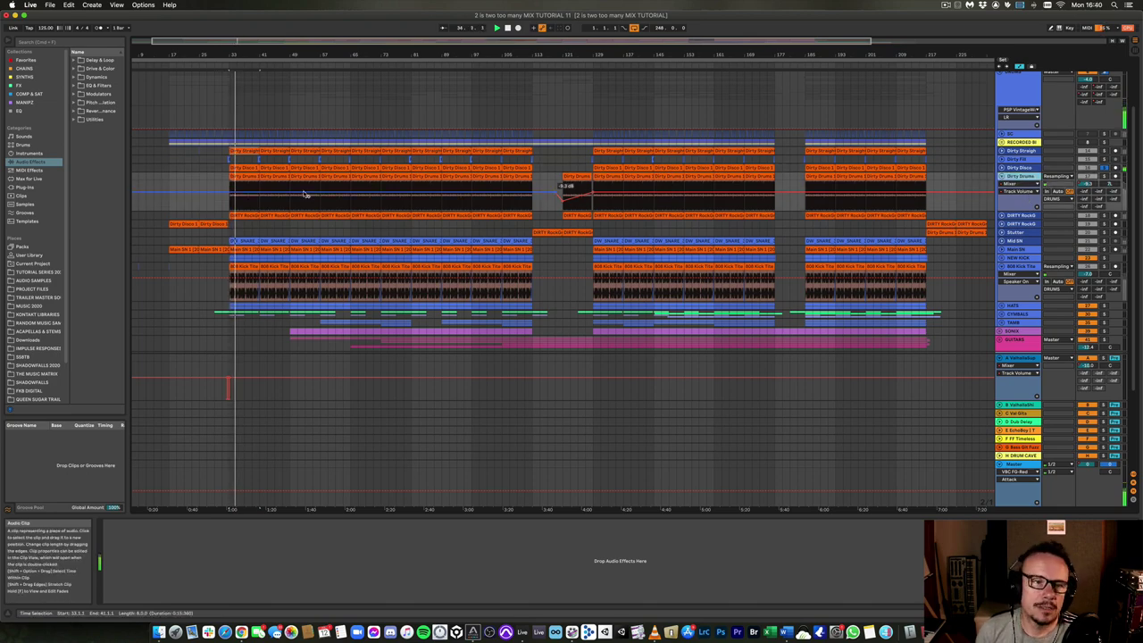
left_click_drag(229, 49, 315, 119)
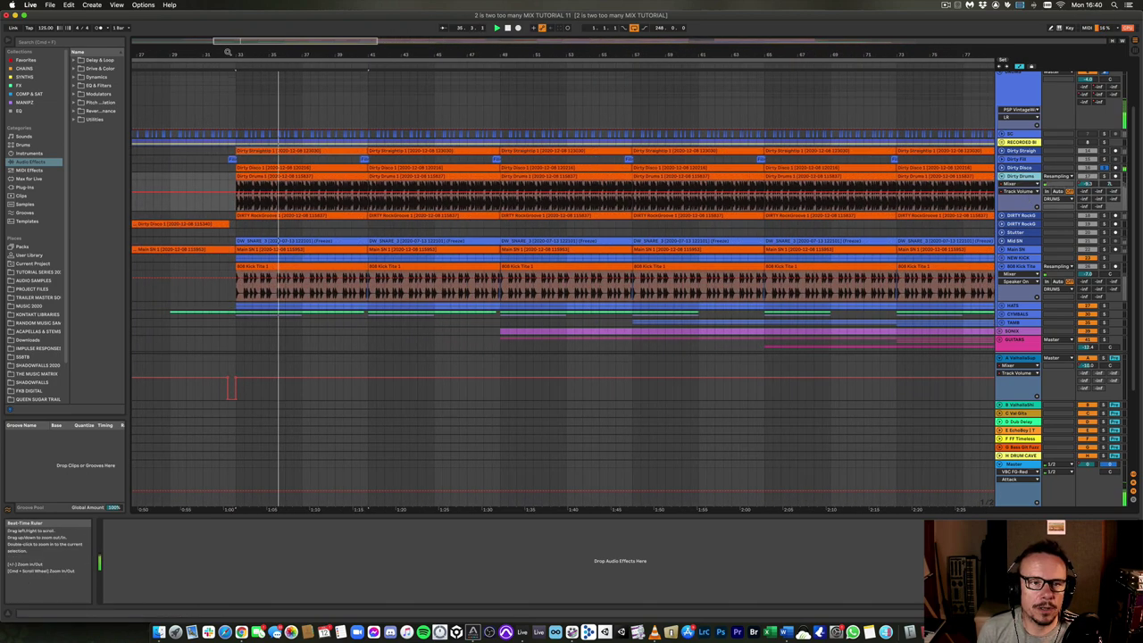
left_click_drag(304, 52, 297, 54)
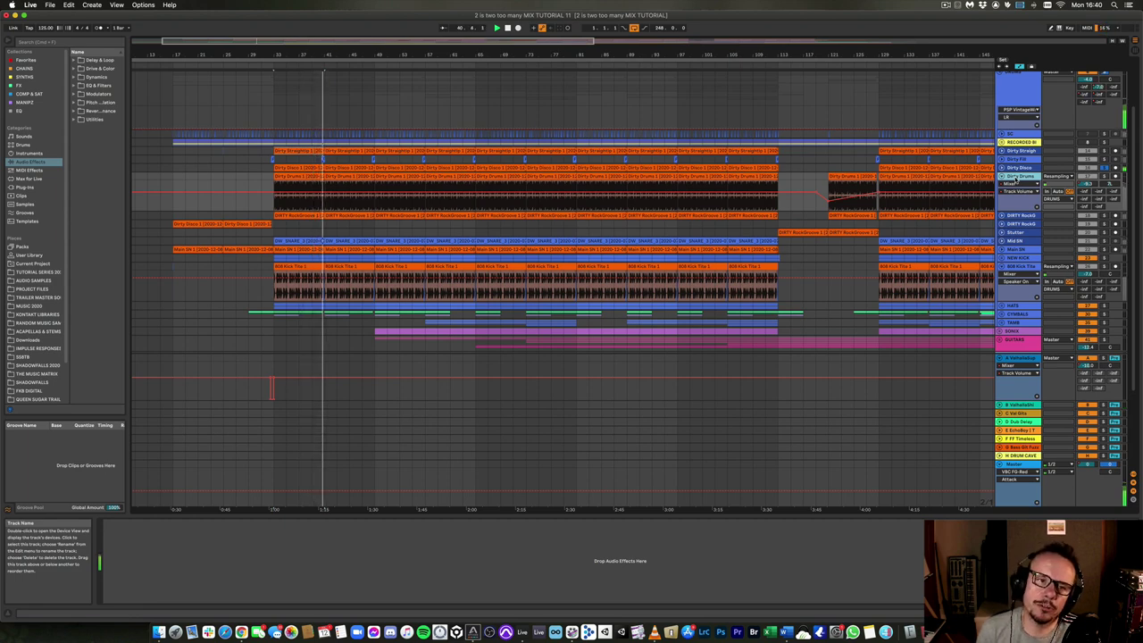
left_click(1014, 217)
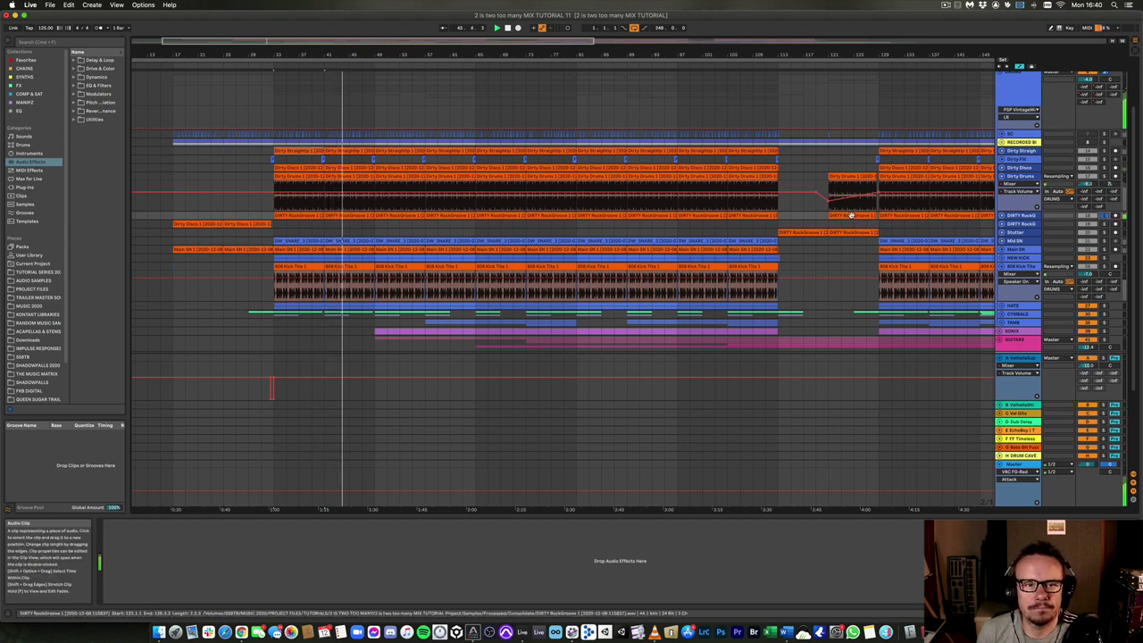
Fold the Dirty Drums track and solo the five tracks from Dirty Straight through the first DIRTY RockGroove together
left_click(1018, 172)
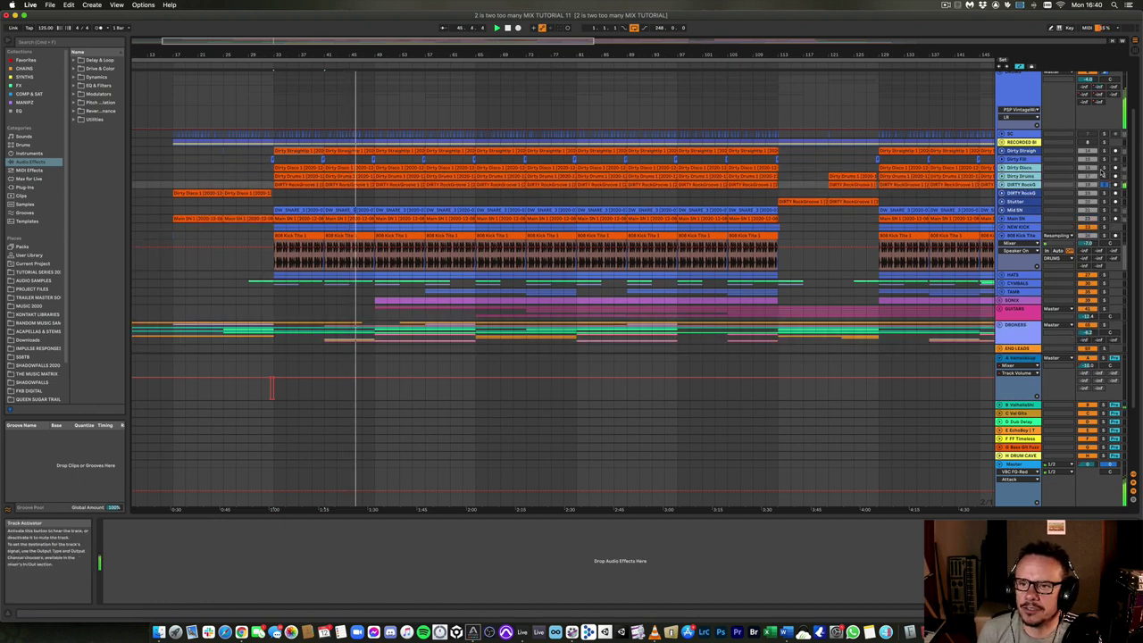
left_click(1016, 151)
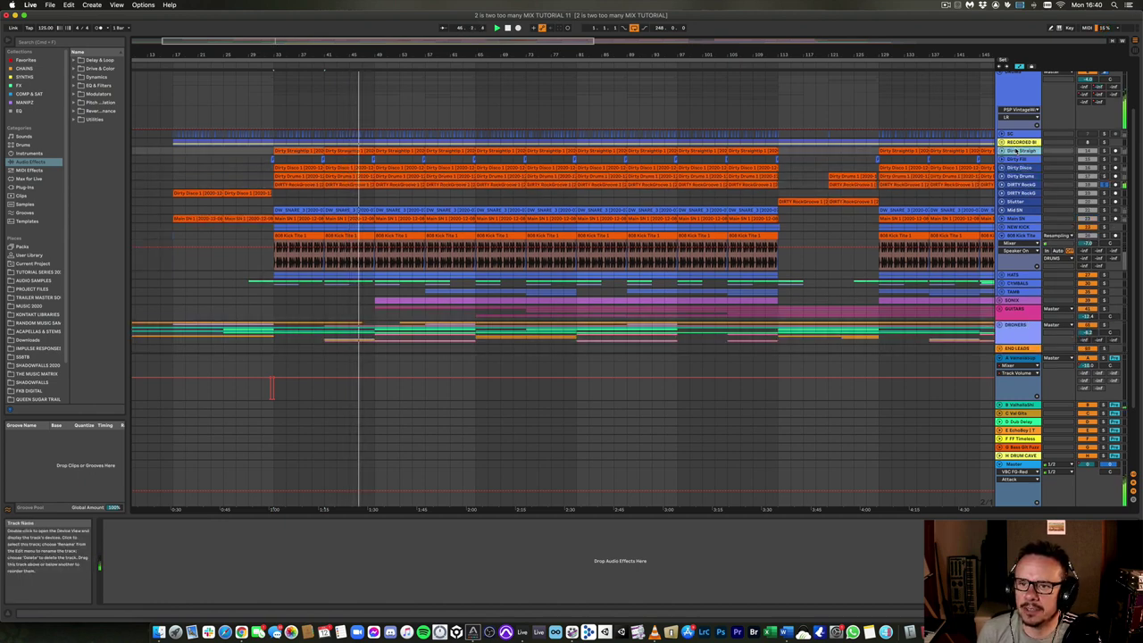
left_click(1104, 152)
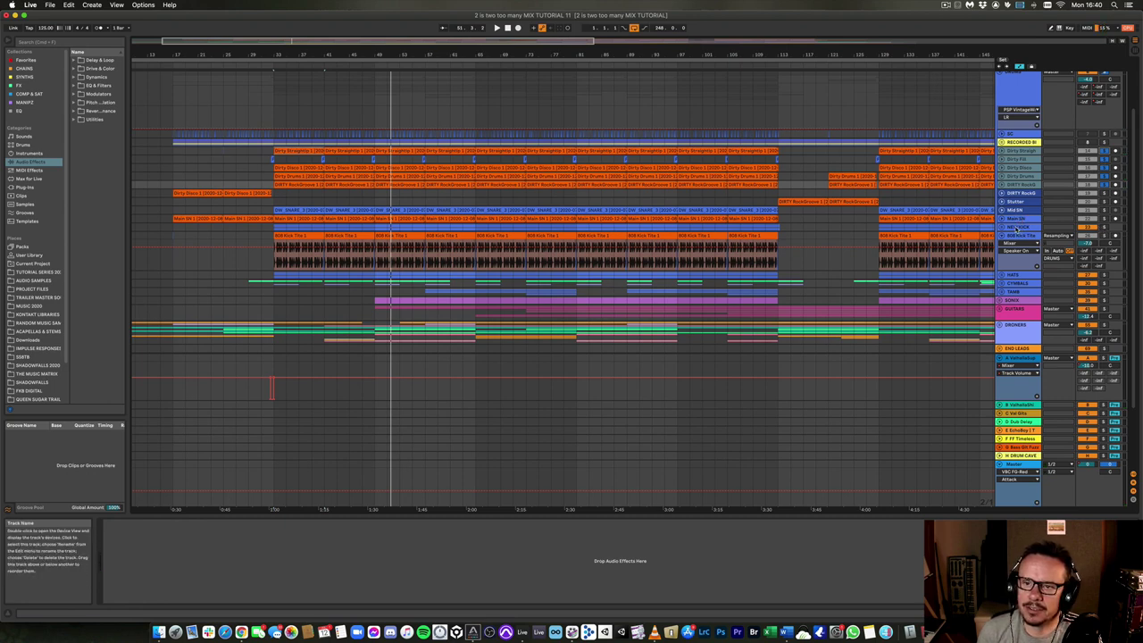
Extend the solo to every track from Dirty Straight through NEW KICK and play them from bar 33
left_click(1021, 202)
left_click(1016, 152, "shift")
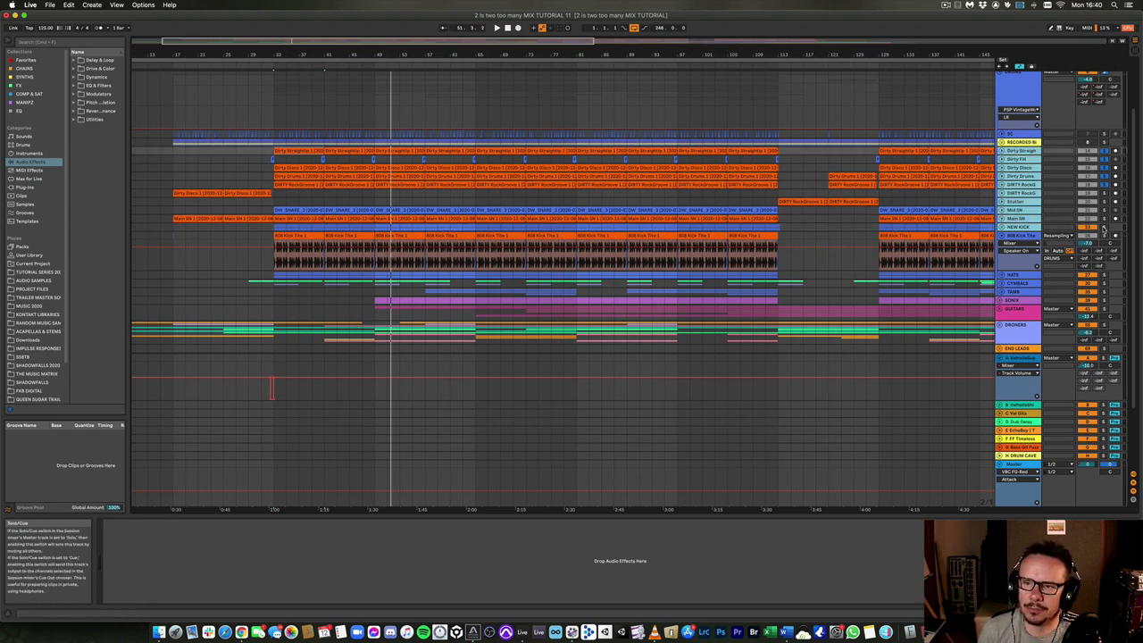
key("space")
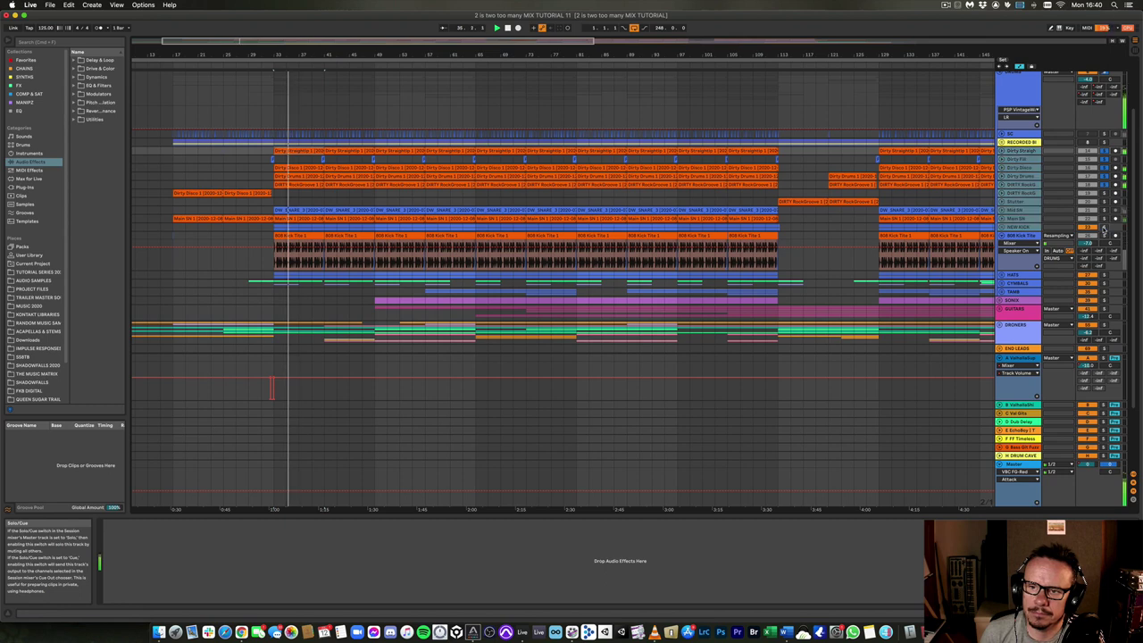
left_click(1105, 229)
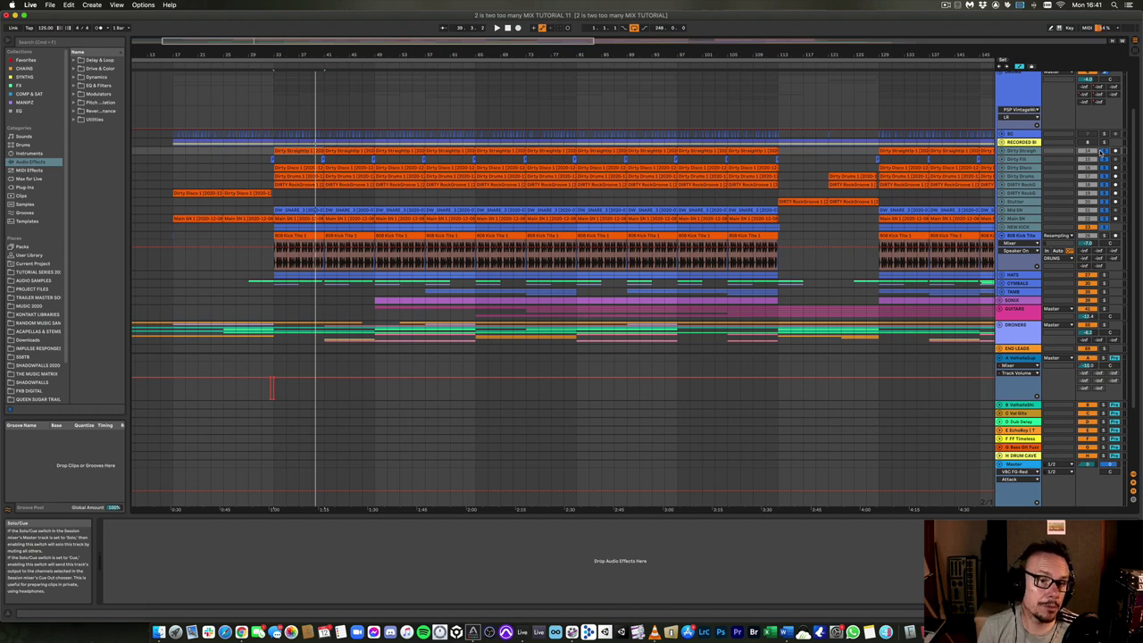
key("space")
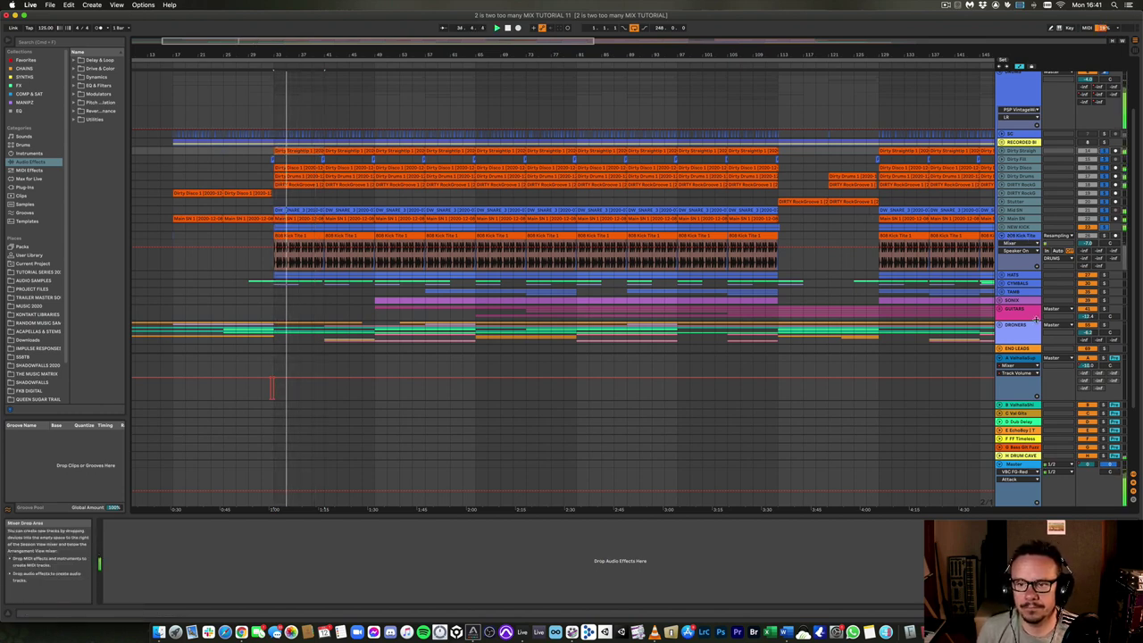
Solo every drum track from Dirty Straight through TAMB, playing from bar 33 and on from bar 49
left_click(1015, 292)
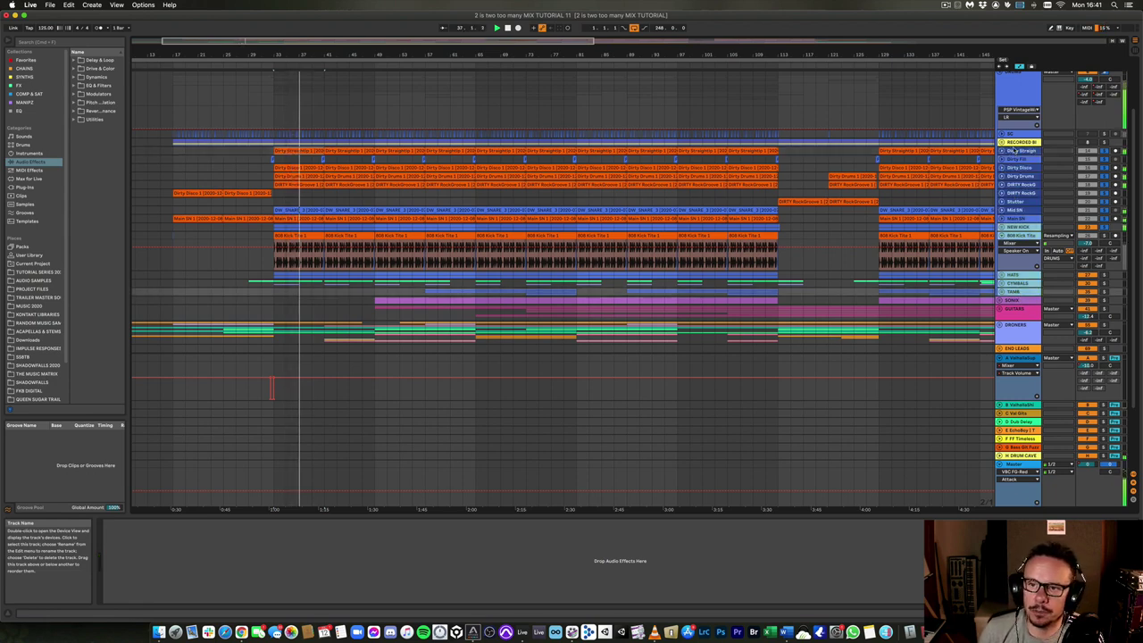
left_click(1022, 293)
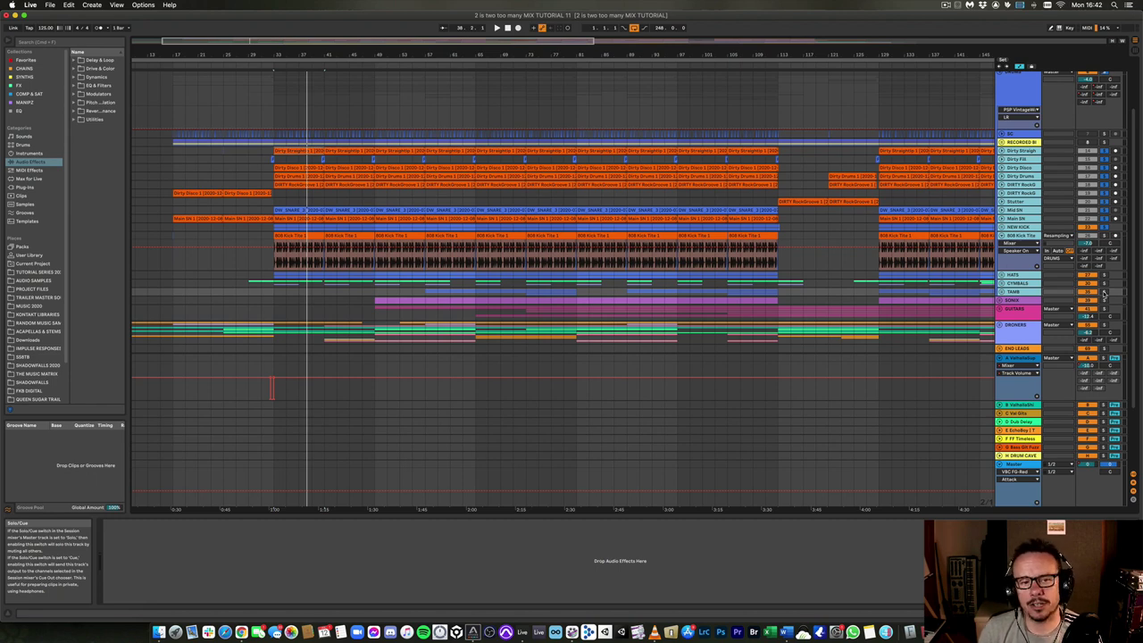
key("space")
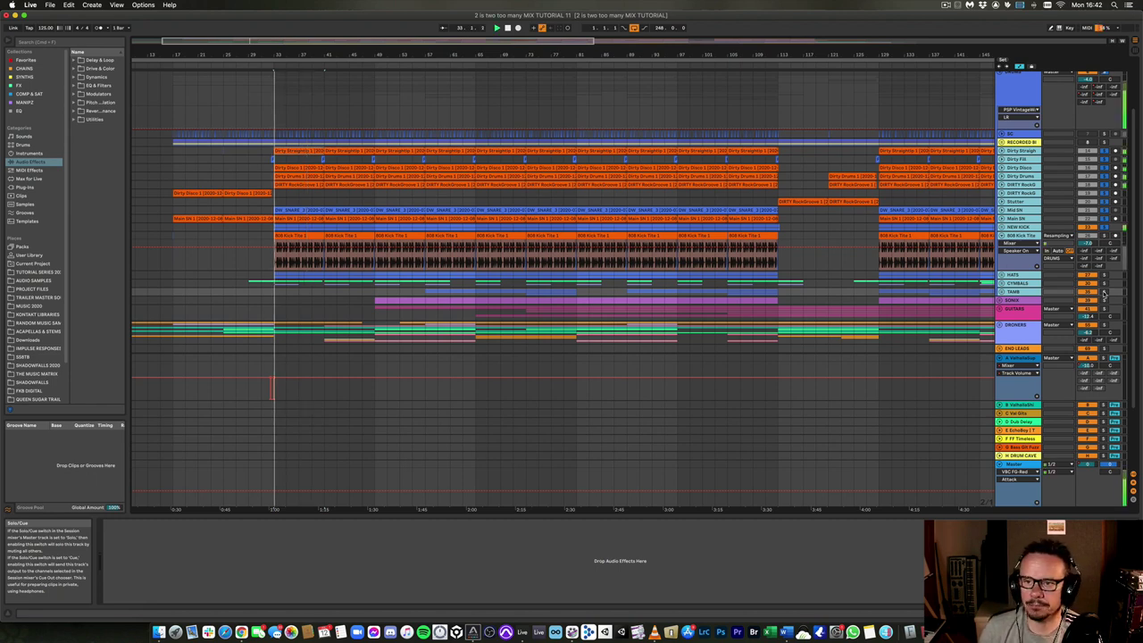
left_click(1105, 293)
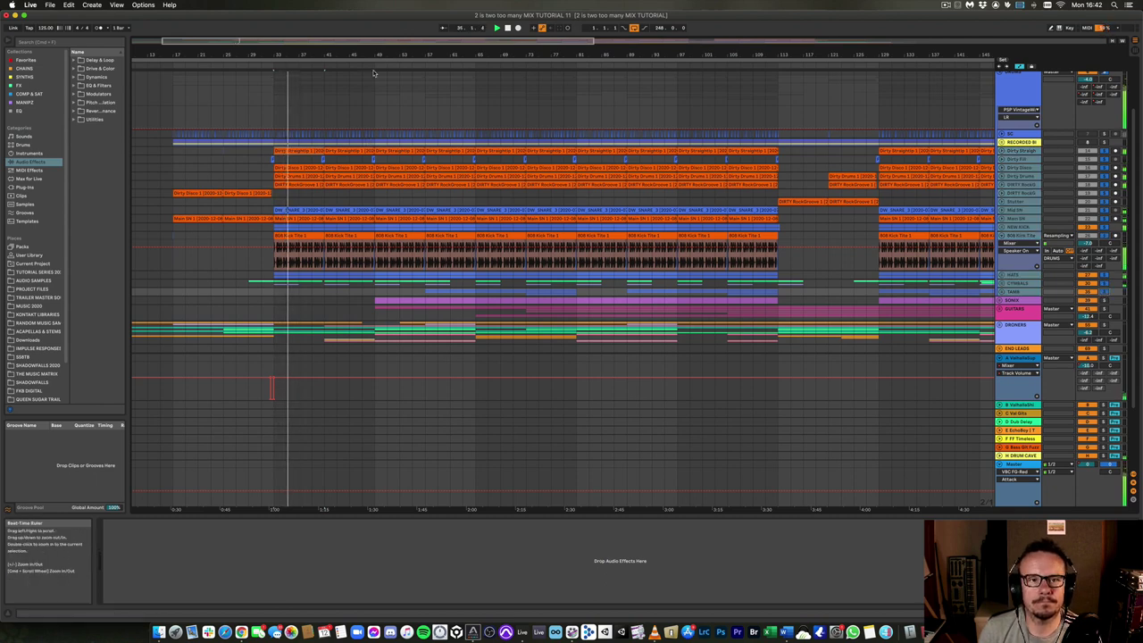
left_click(377, 83)
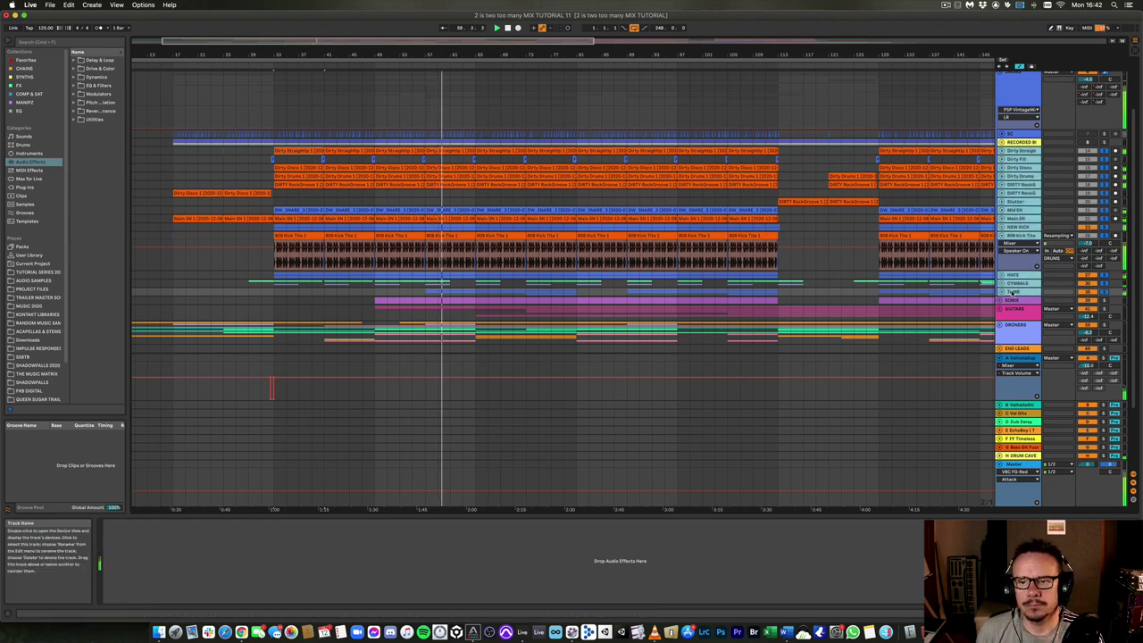
left_click(1015, 295)
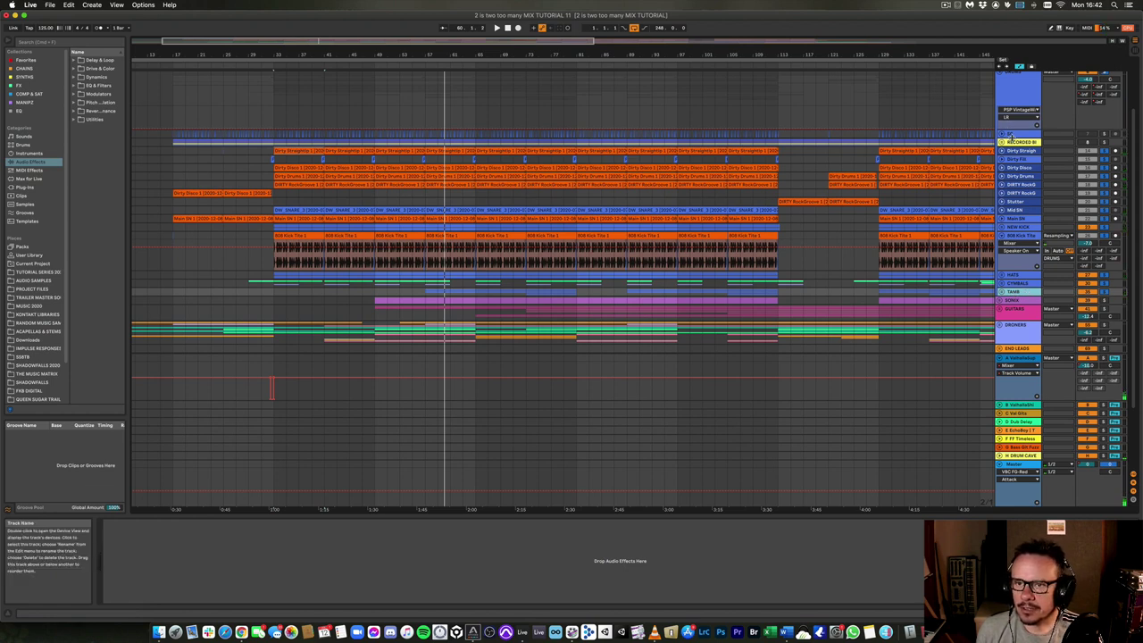
Clear the drum solos, solo only the TAMB group, and play it from bar 33 and on from bar 57
left_click(1104, 176)
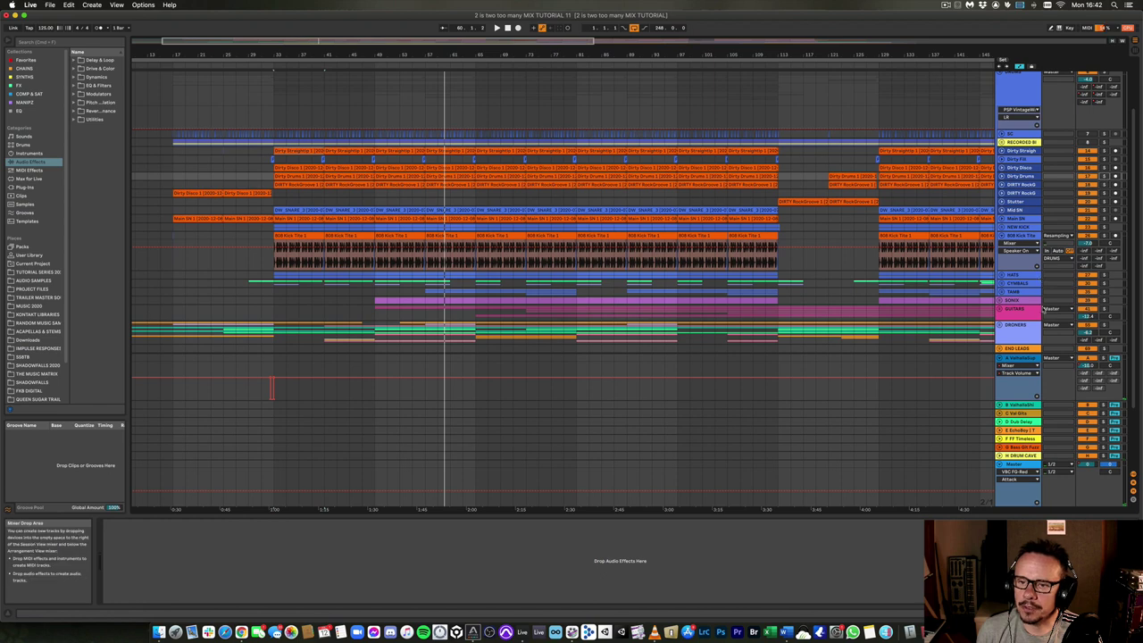
left_click(1032, 292)
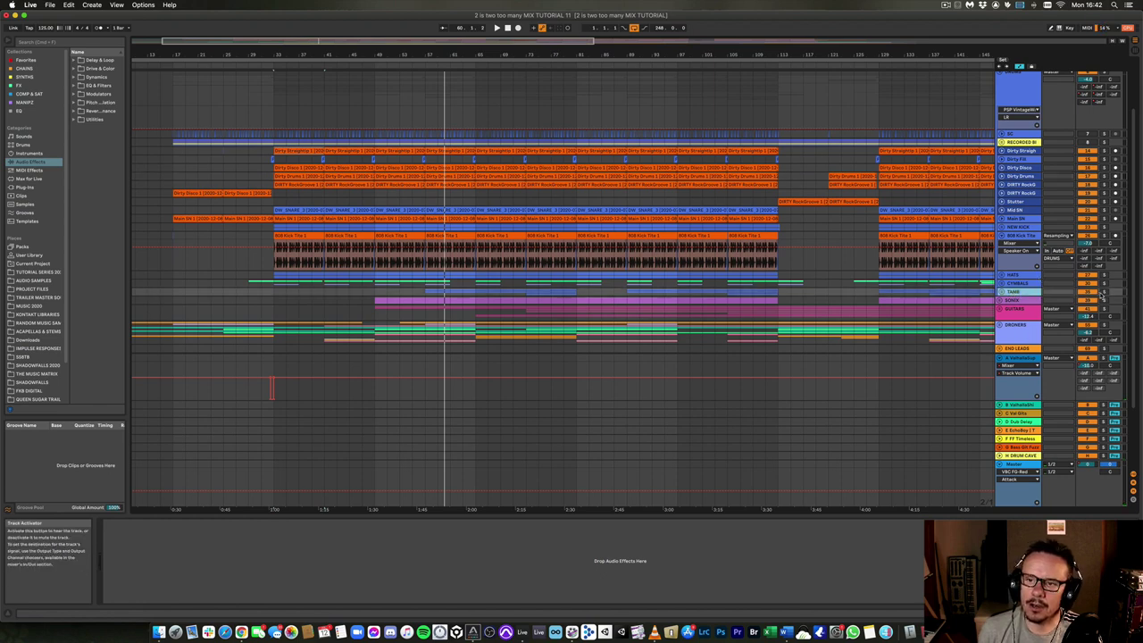
left_click(285, 291)
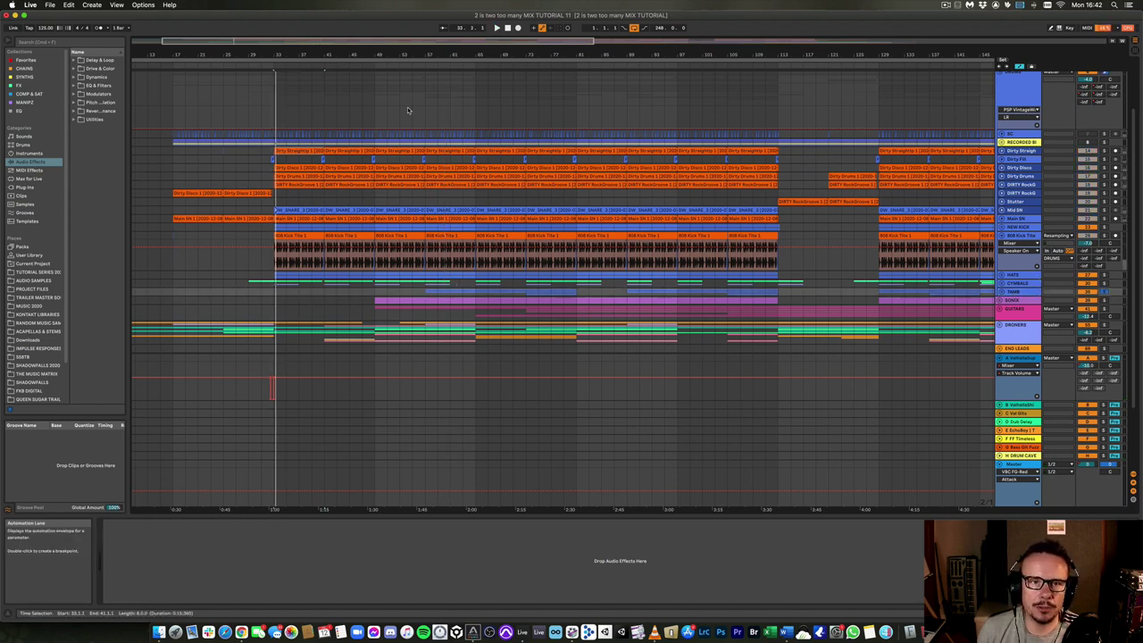
left_click(427, 66)
key("space")
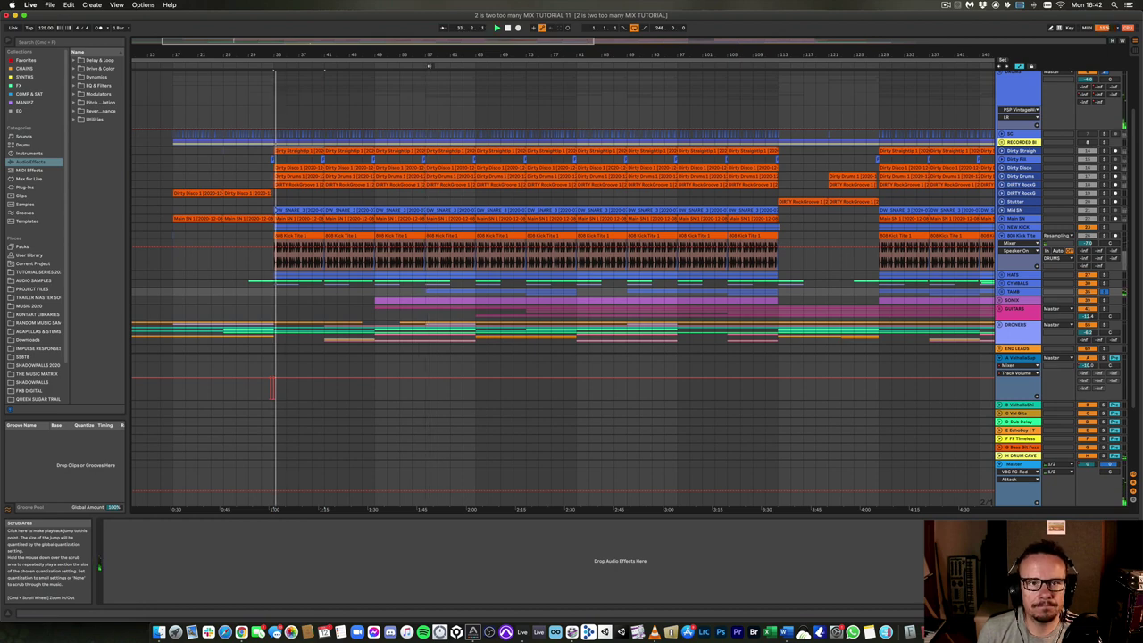
left_click(429, 66)
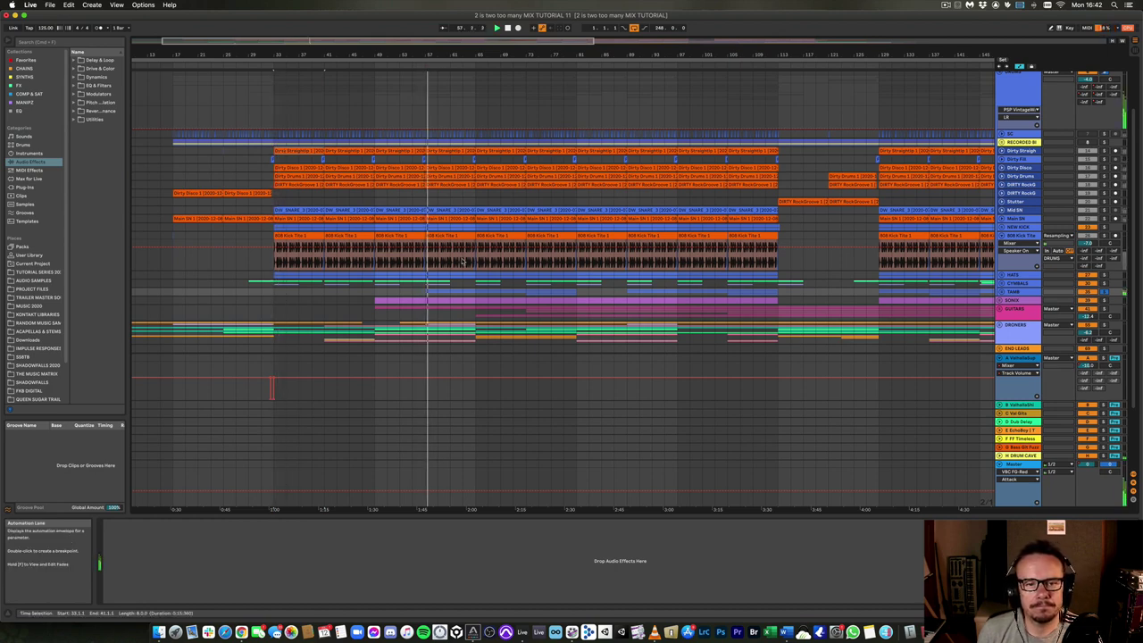
Unfold the TAMB group and its first tambourine track to examine the clips of all its layers
left_click(990, 294)
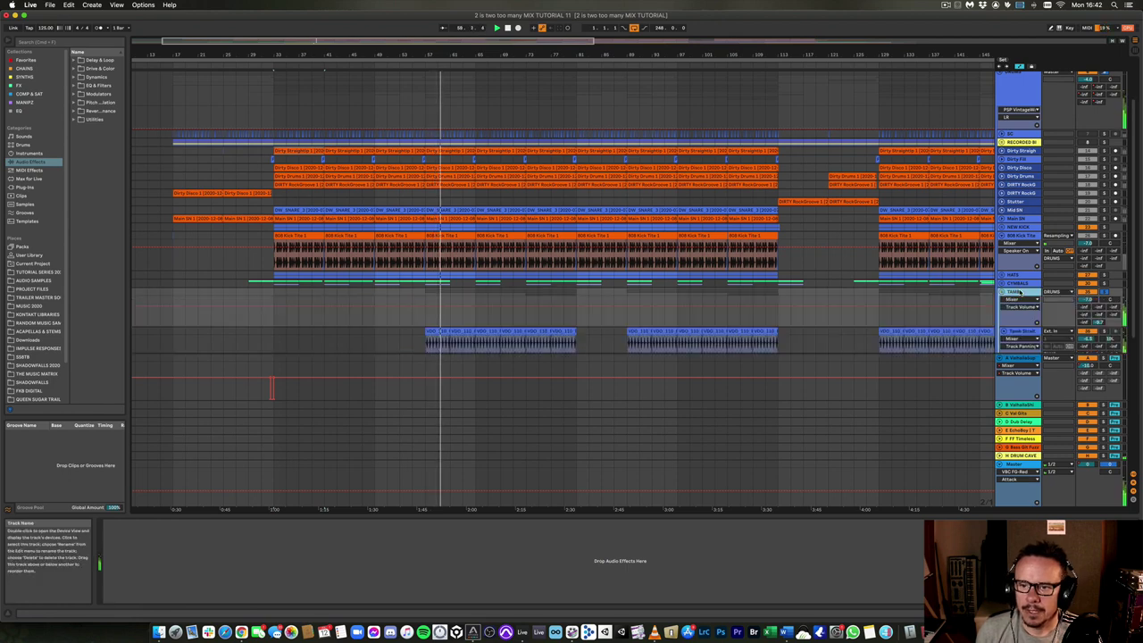
left_click(1001, 331)
scroll(1018, 292, "down", 2)
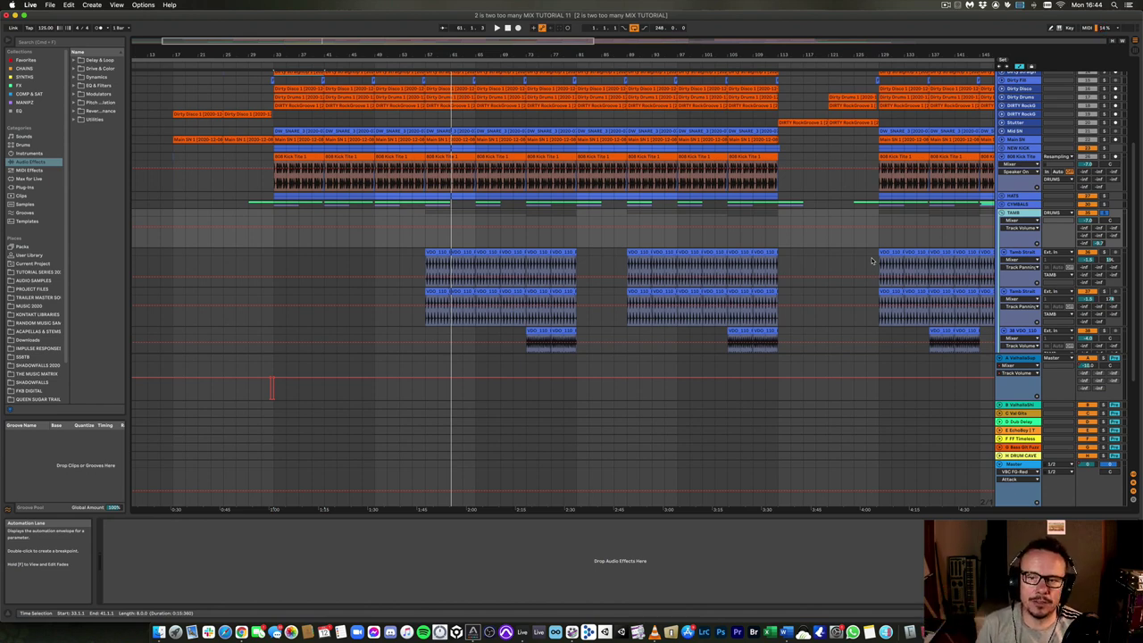
Select the DRUMS group and fold it back into a single lane
scroll(946, 179, "up", 5)
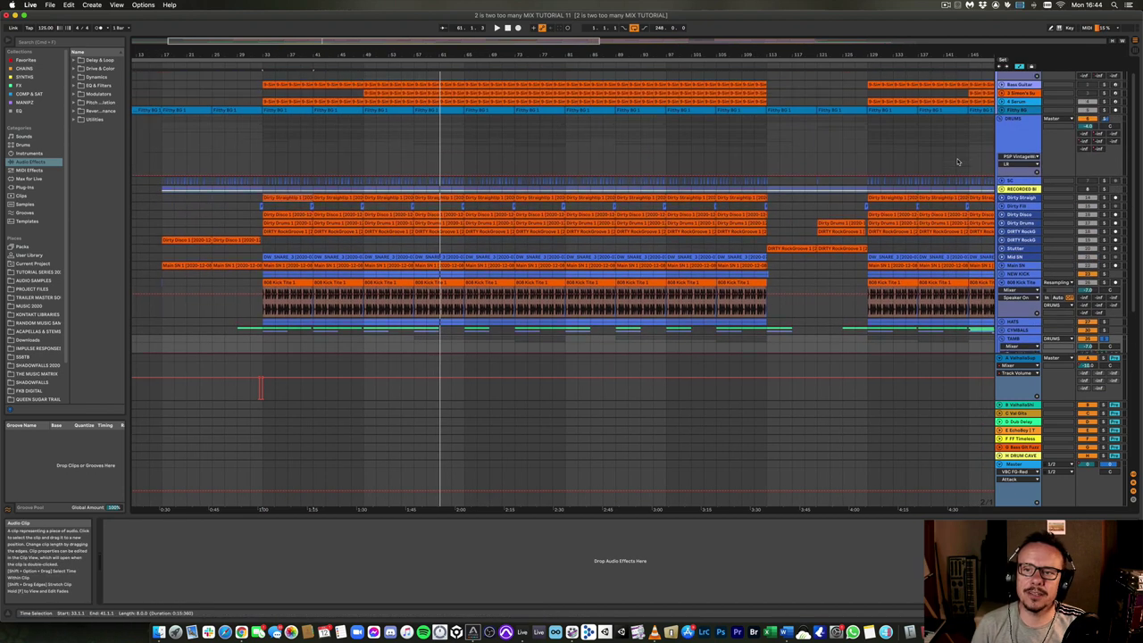
left_click(1019, 140)
left_click(1001, 141)
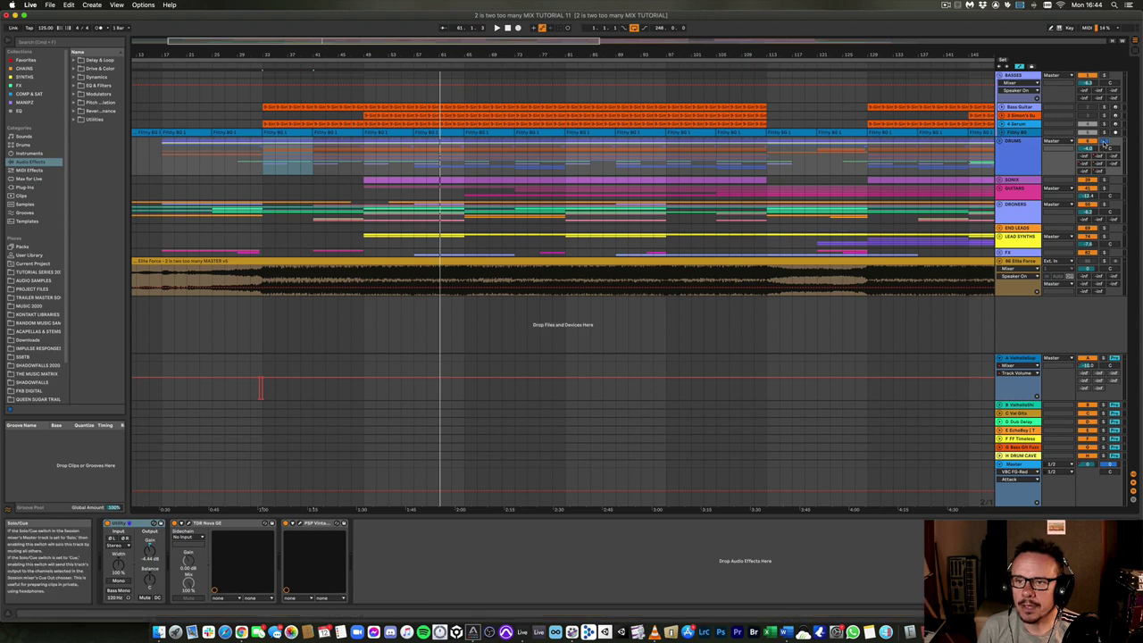
Solo the BASSES group, unfold the Filthy BG track, and set it up for solo playback from bar 49
left_click(1018, 75)
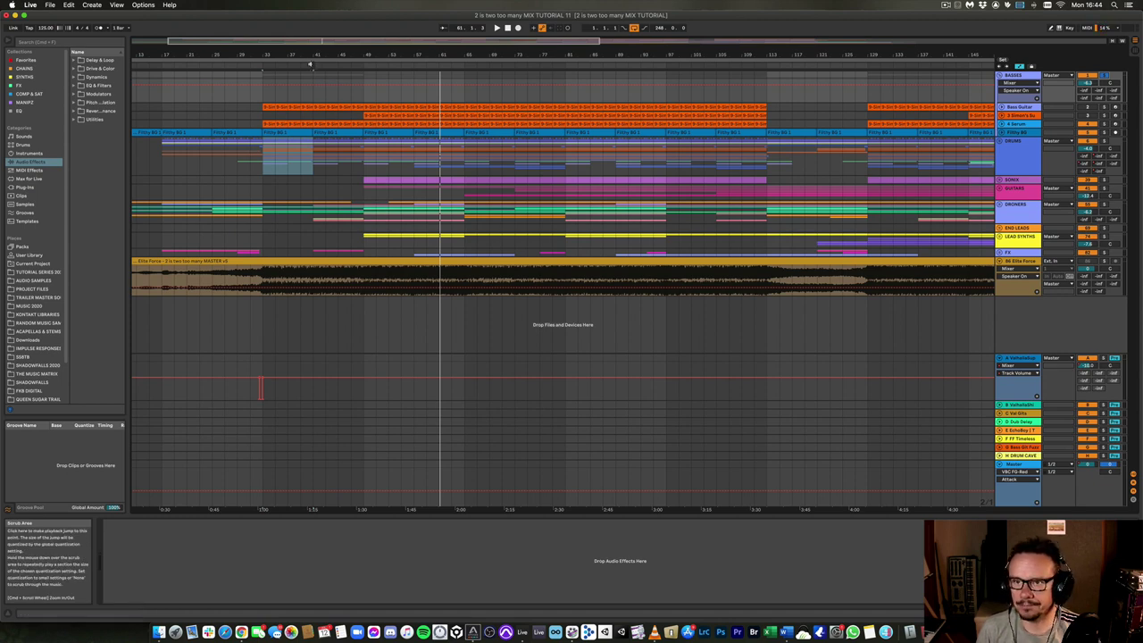
left_click(1020, 133)
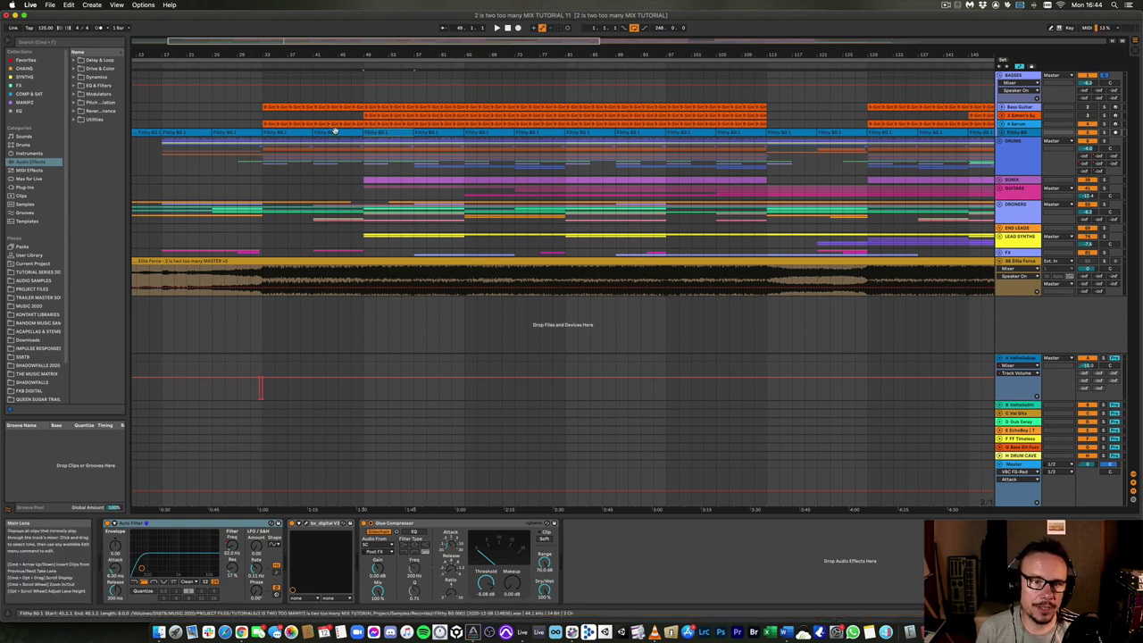
left_click(1001, 133)
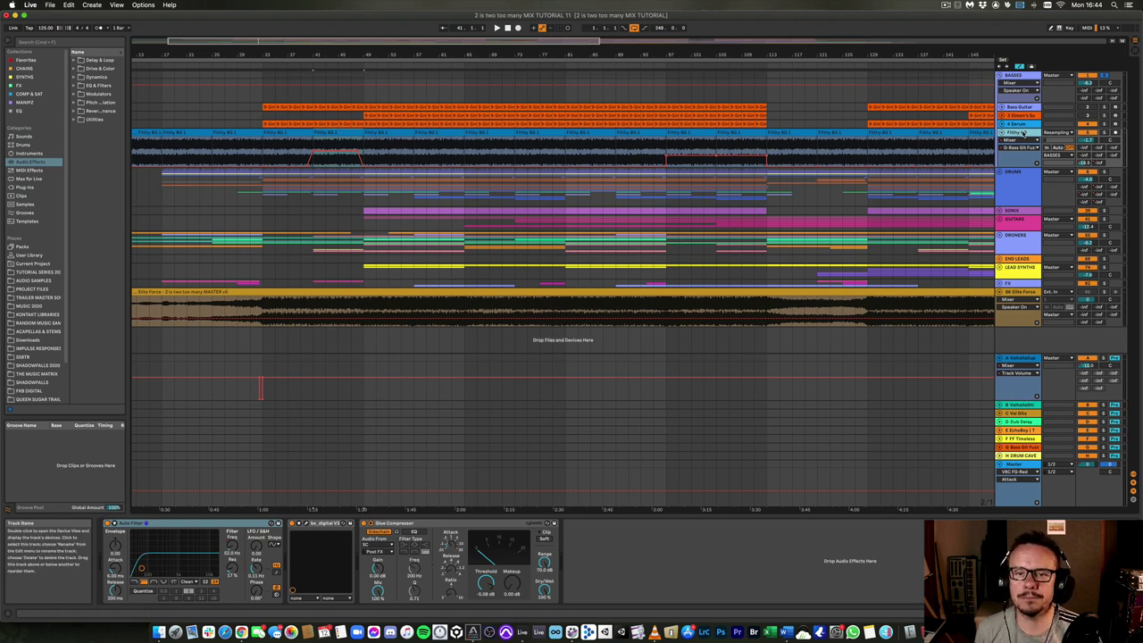
left_click(382, 132)
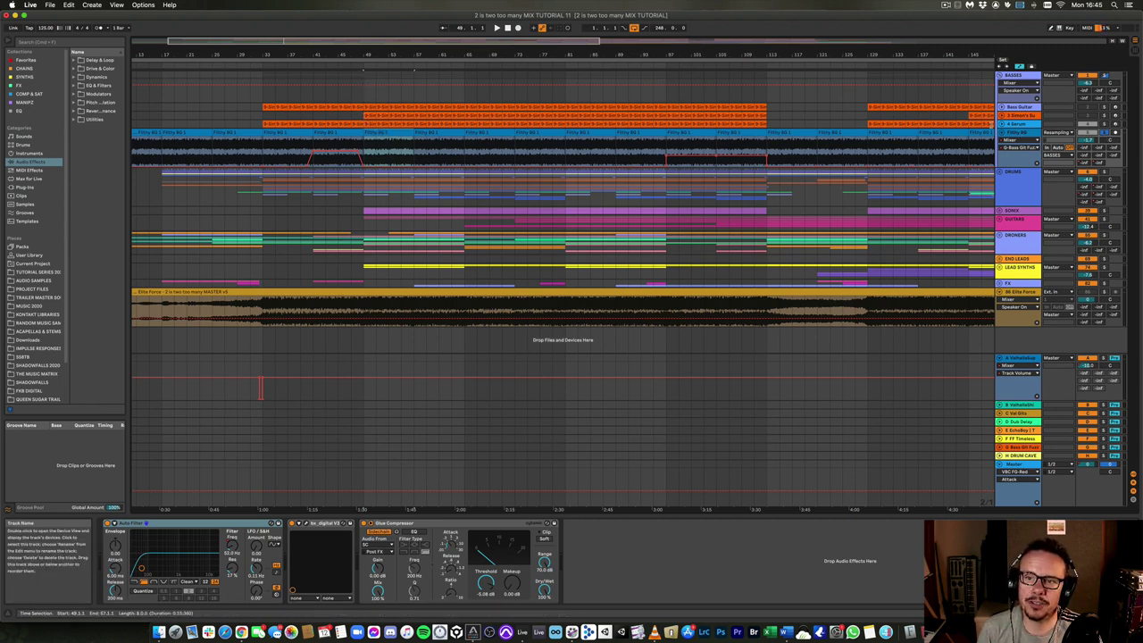
Unfold the Serum track, play the whole BASSES group in solo from bar 49, and solo Serum alone
left_click(1015, 125)
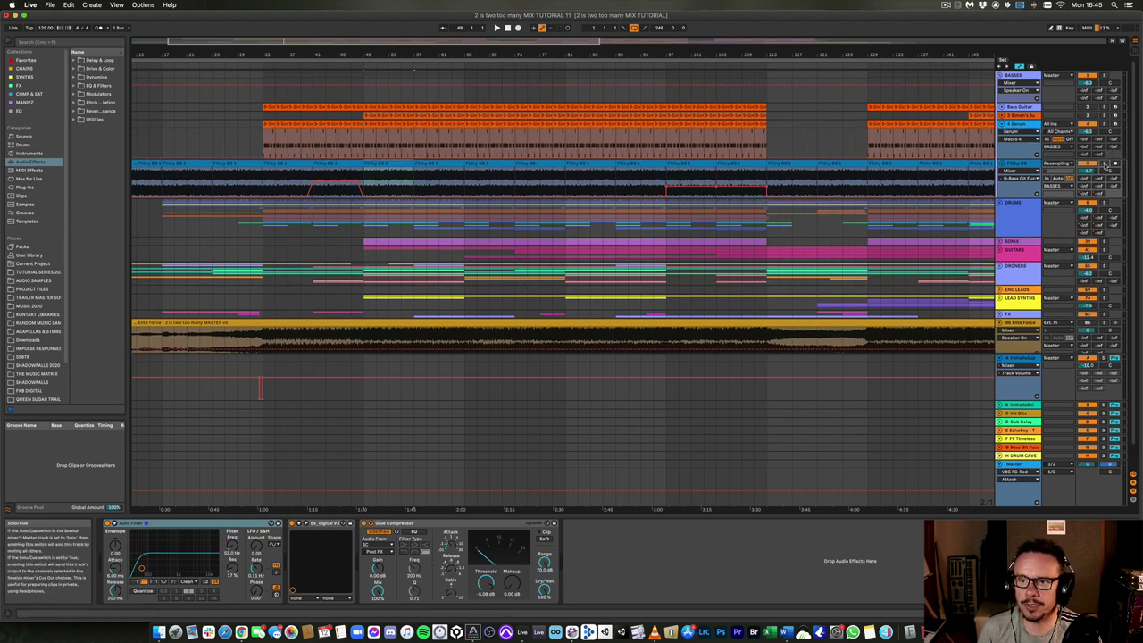
key("space")
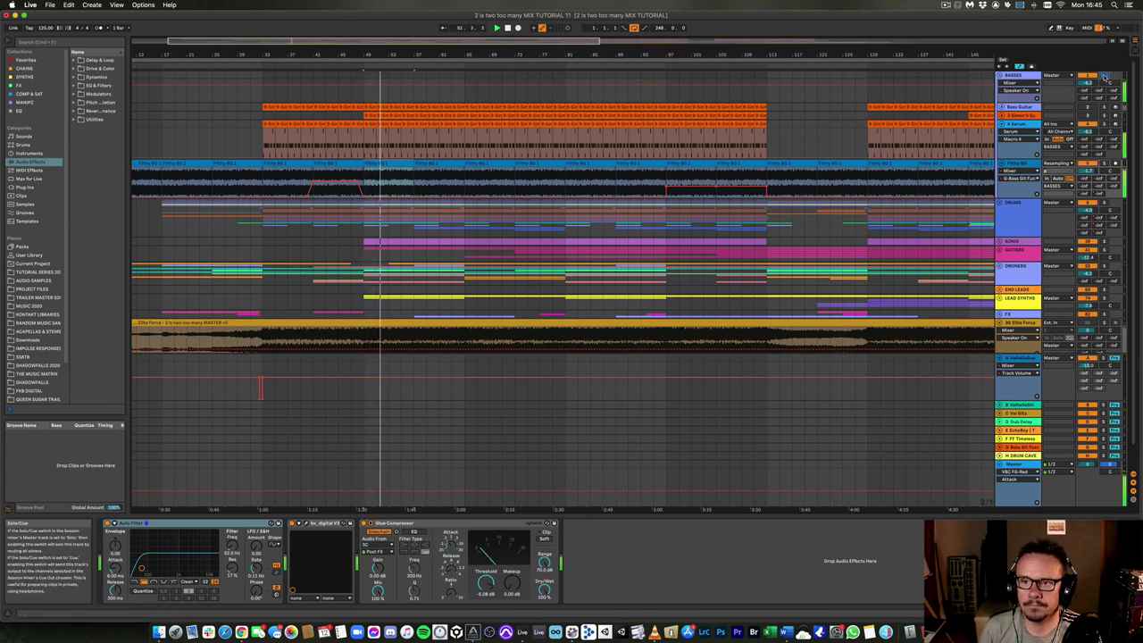
left_click(1020, 123)
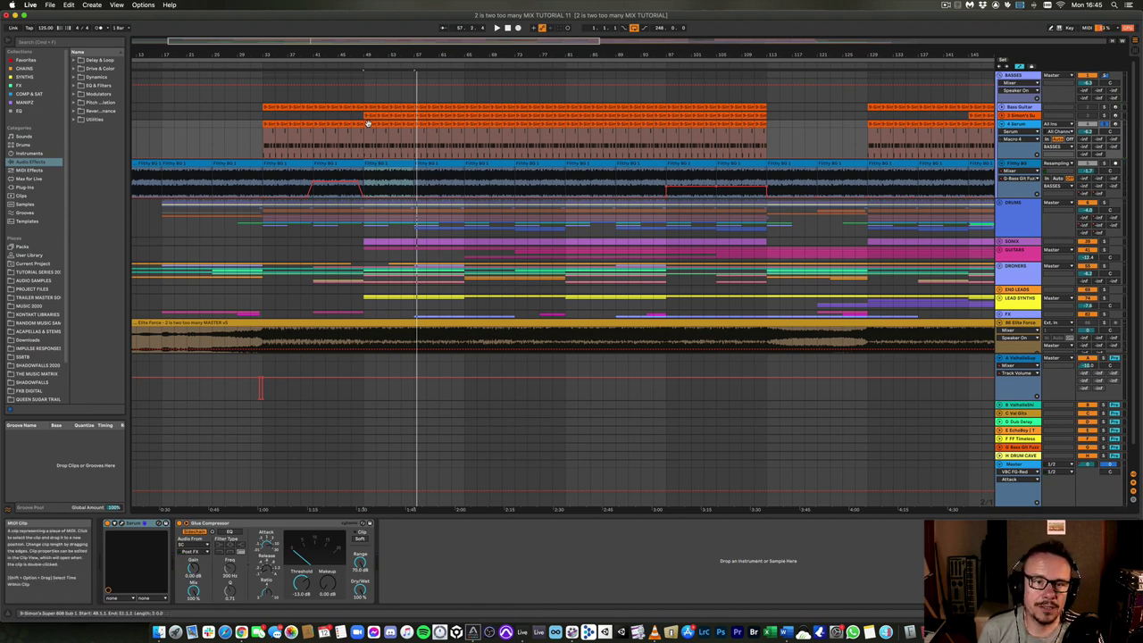
Audition the bass within the full mix from bar 49 and again from bar 41
left_click(365, 65)
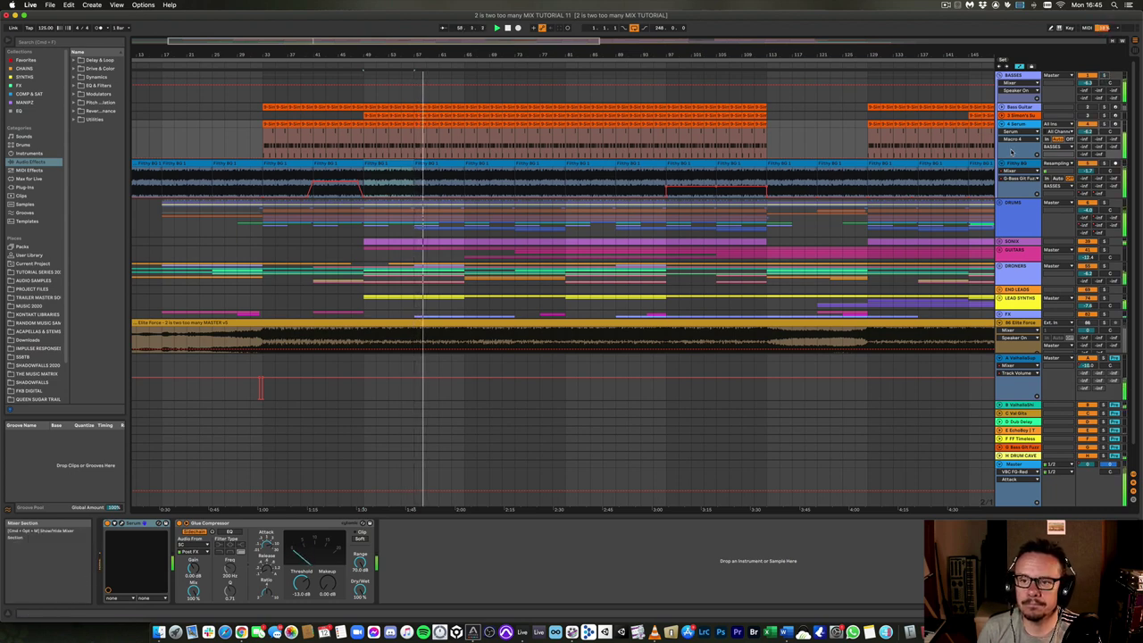
left_click(311, 65)
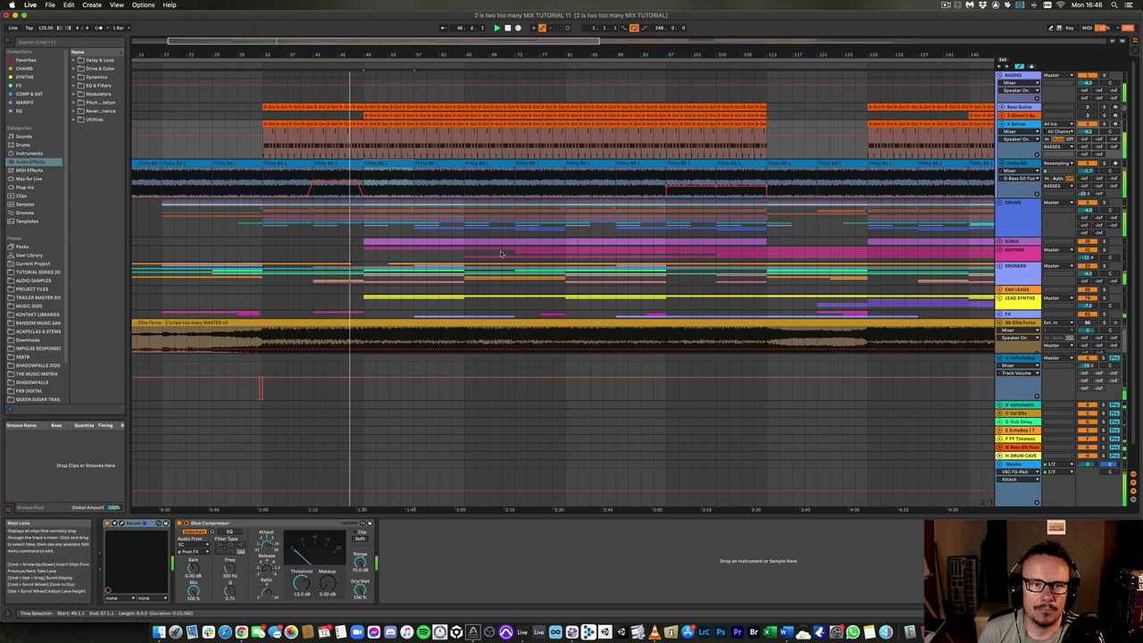
scroll(439, 287, "right", 2)
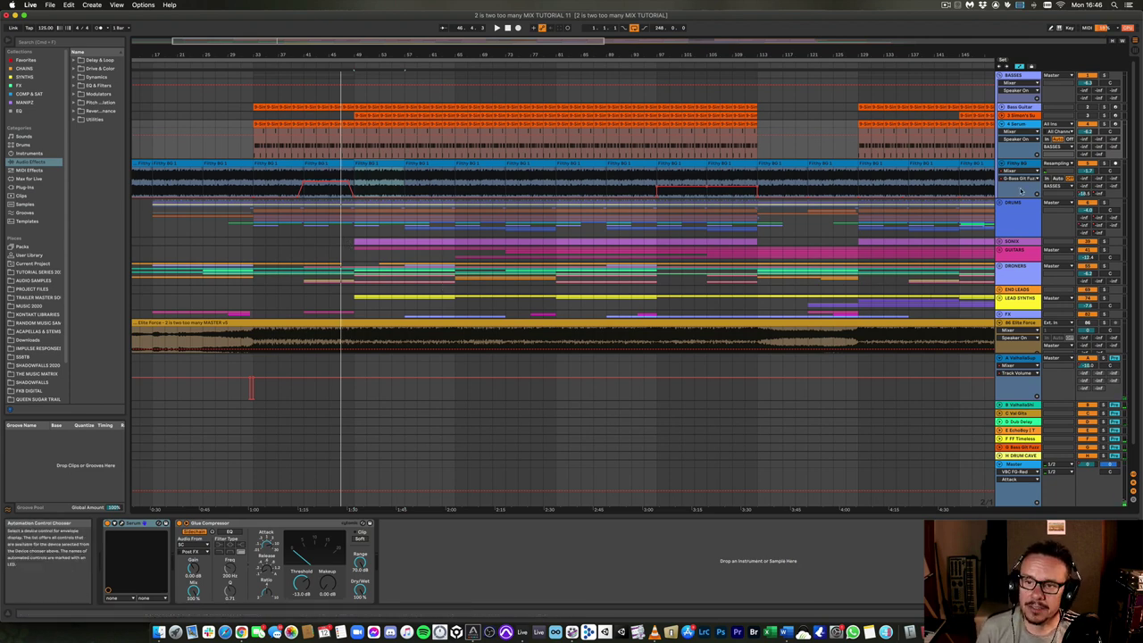
Unfold the DRUMS group, select the 808 Kick Tite clip at bar 41, and examine the Filthy BG fuzz send automation above it
left_click(1018, 225)
key("Right")
scroll(1017, 230, "down", 5)
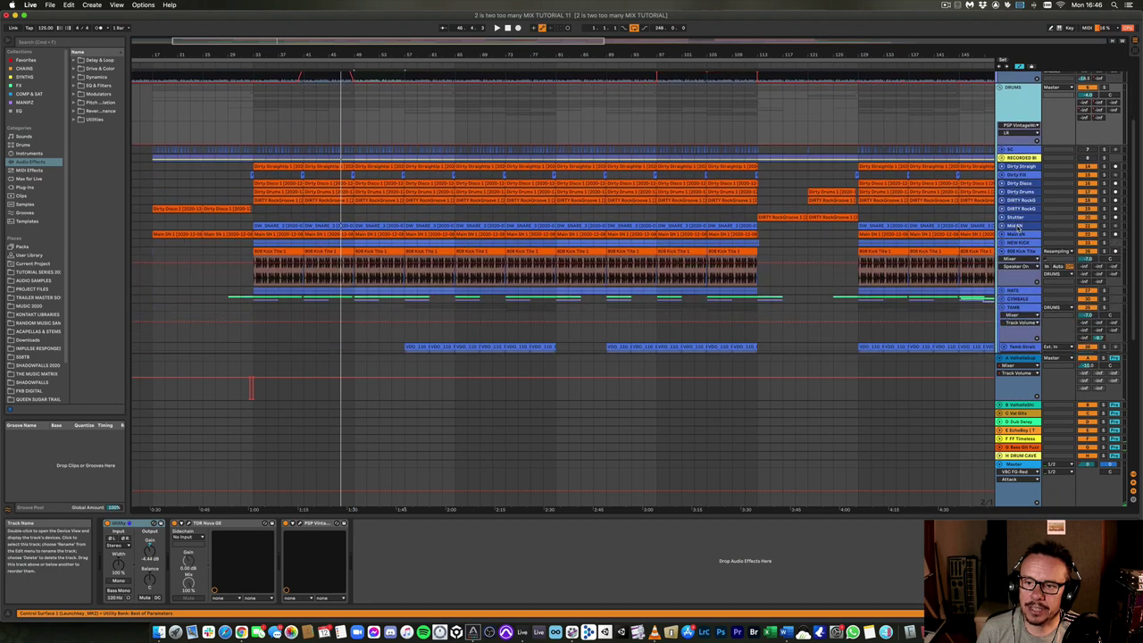
left_click(1018, 251)
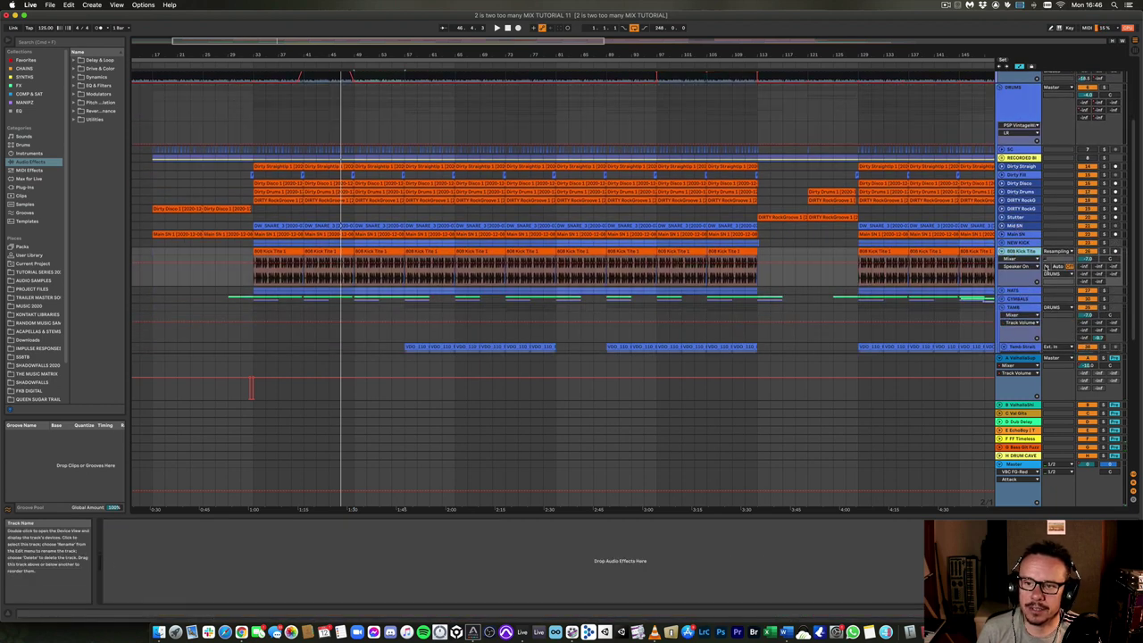
left_click(322, 251)
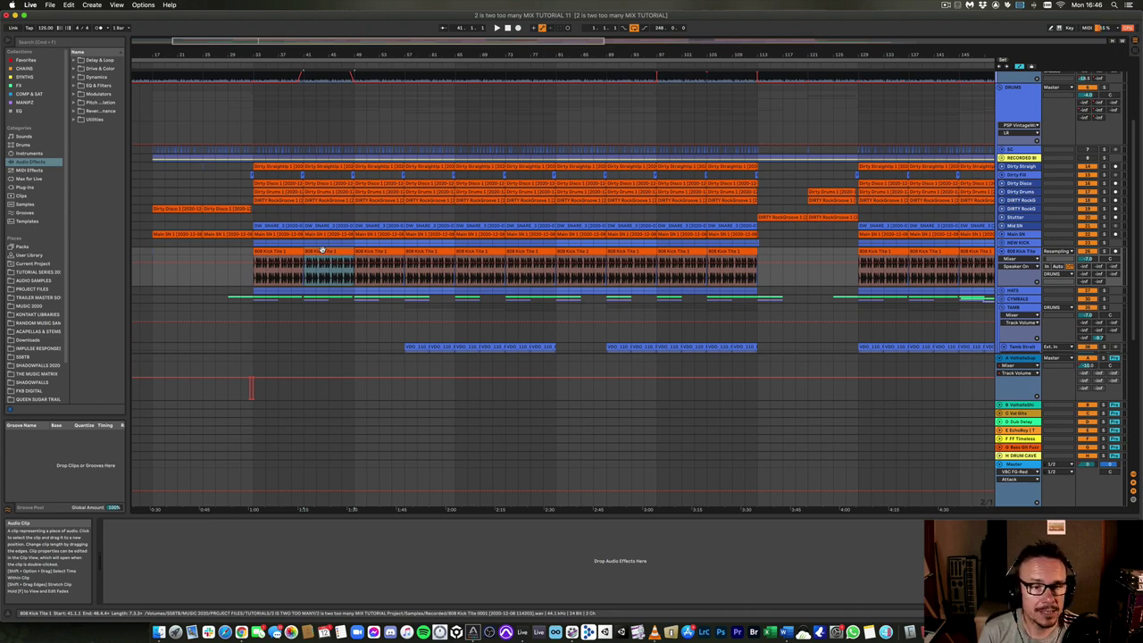
scroll(322, 251, "up", 5)
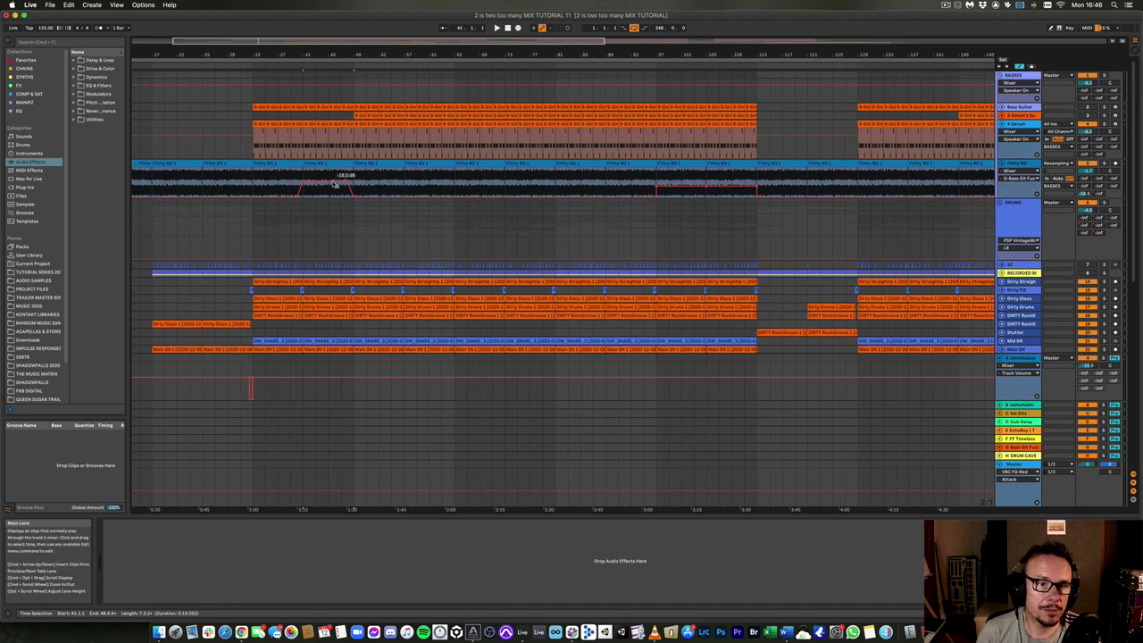
Fold the DRUMS group and select the Filthy BG track to show its devices
scroll(310, 351, "down", 4)
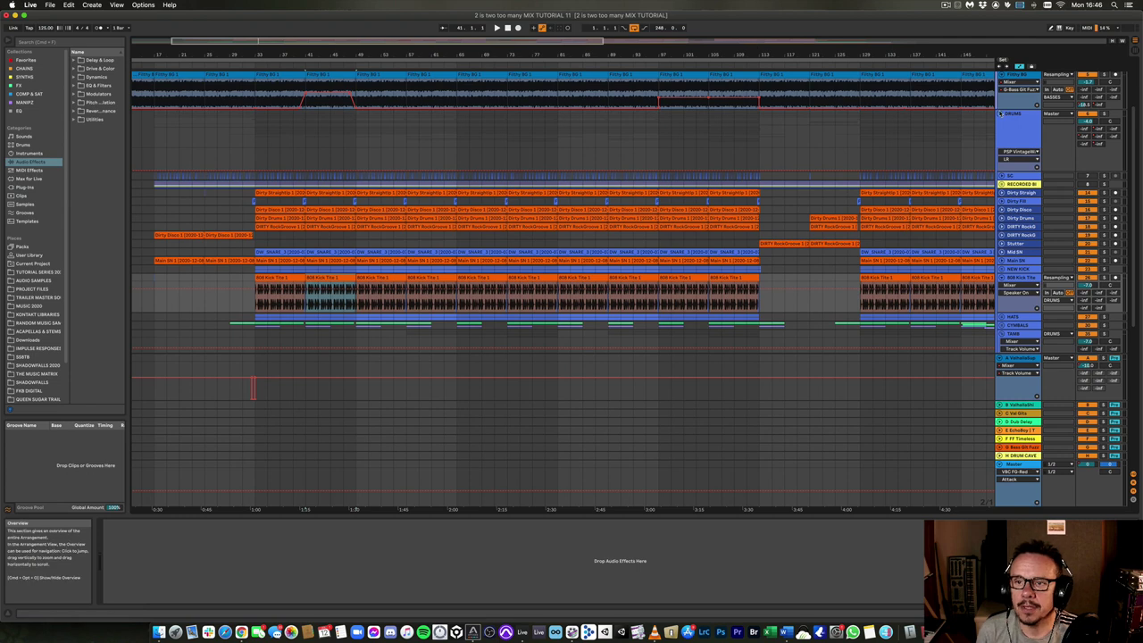
left_click(1013, 114)
left_click(1000, 114)
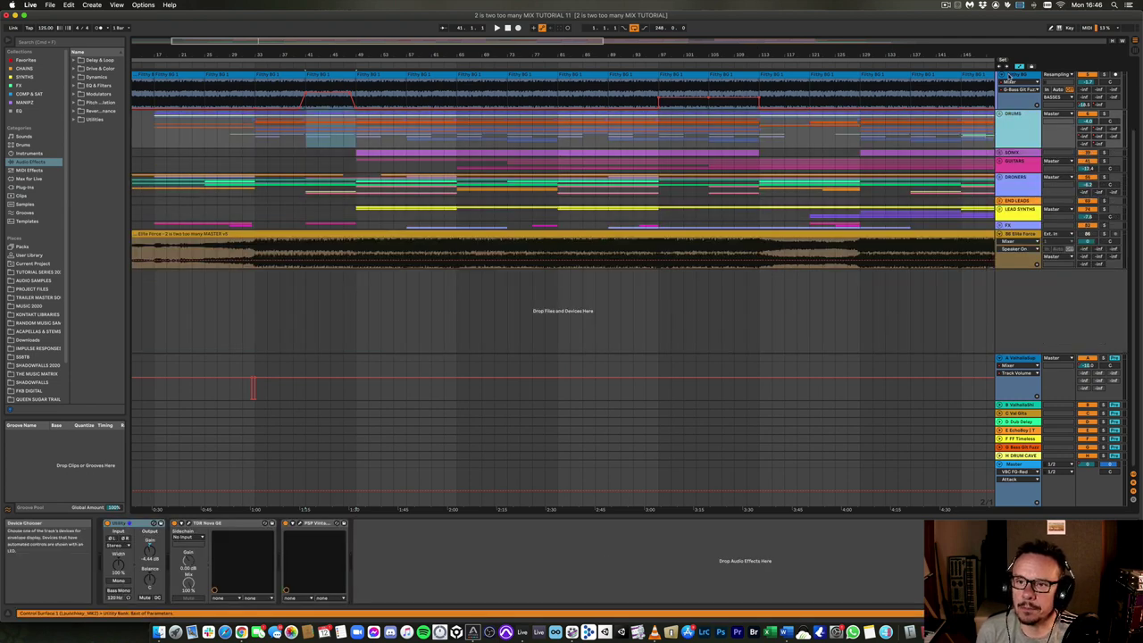
left_click(1009, 79)
scroll(1007, 247, "up", 1)
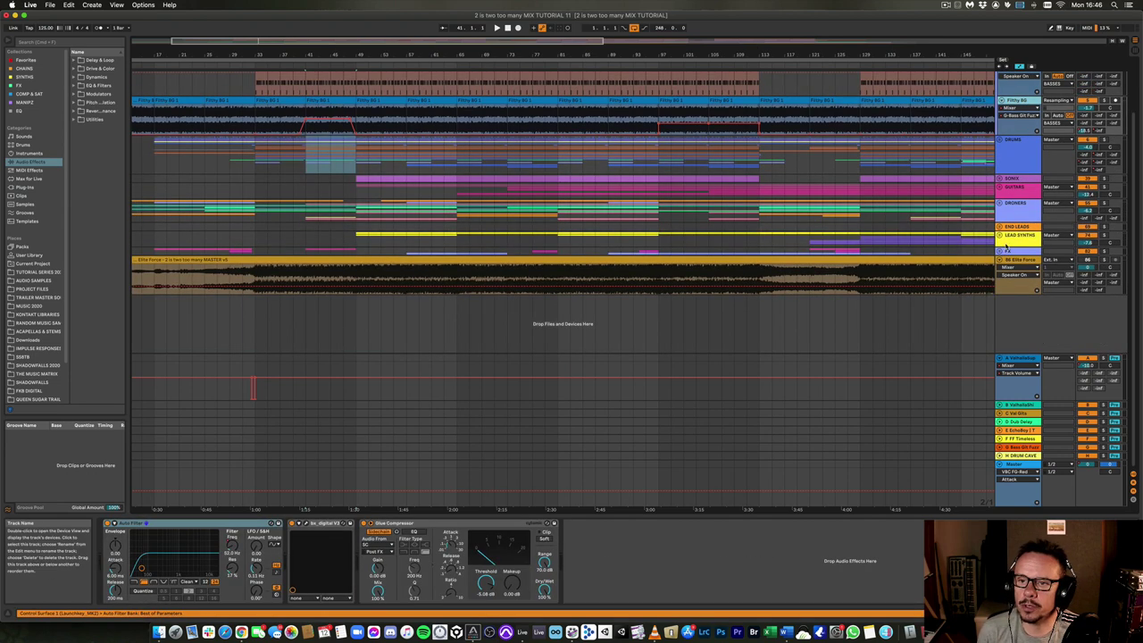
Unfold the DRONERS group and examine the clips and automation of its drone layers
left_click(1009, 203)
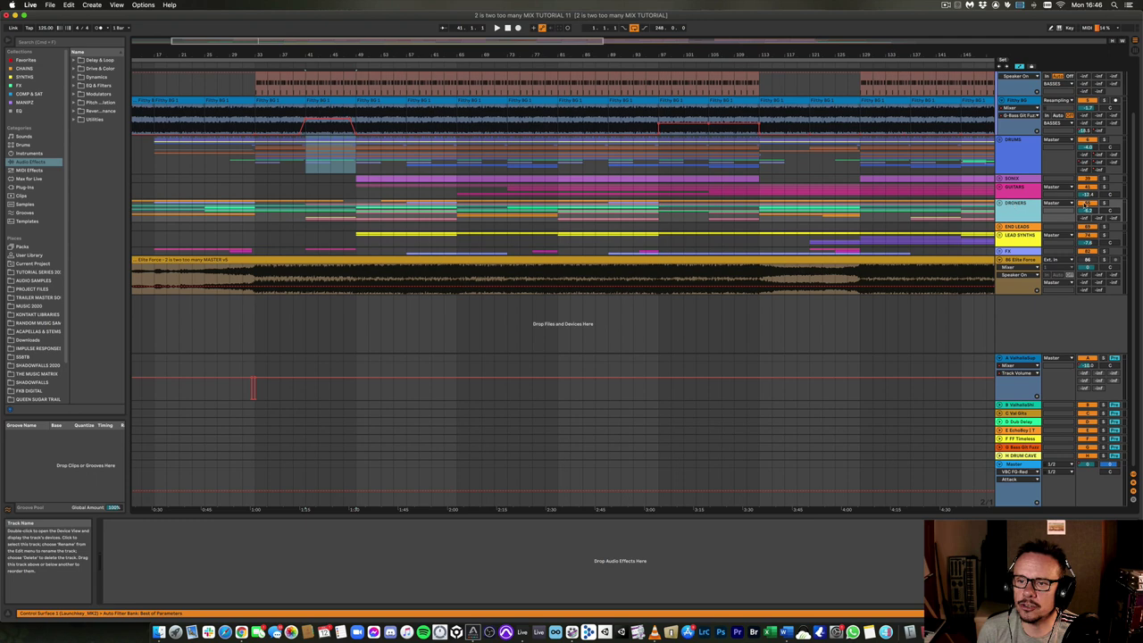
left_click(1000, 204)
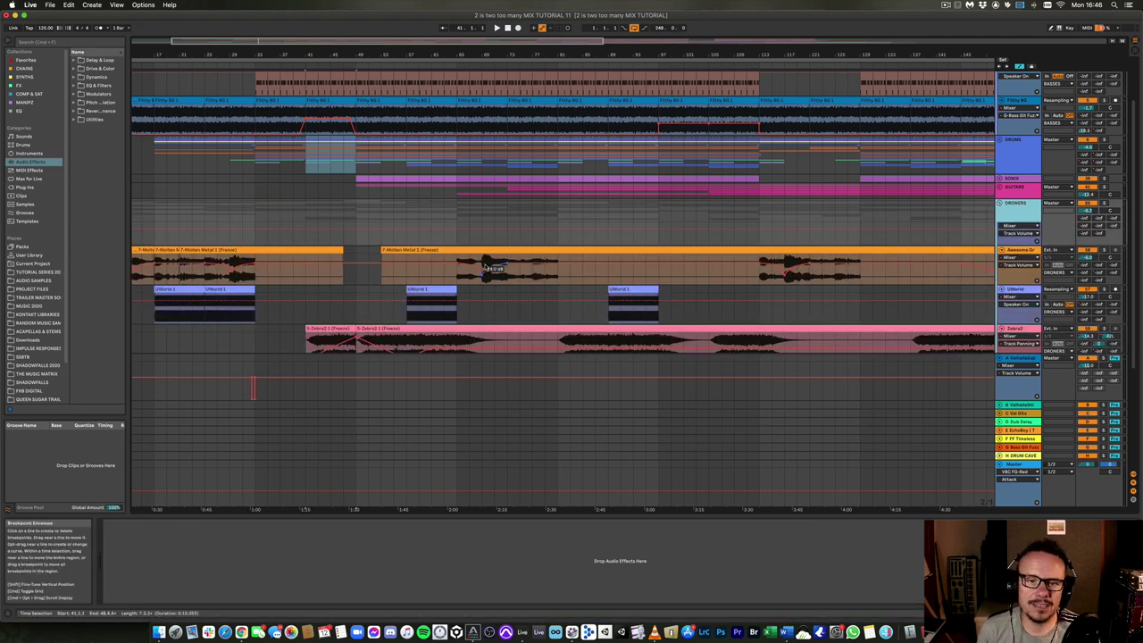
scroll(1001, 206, "down", 2)
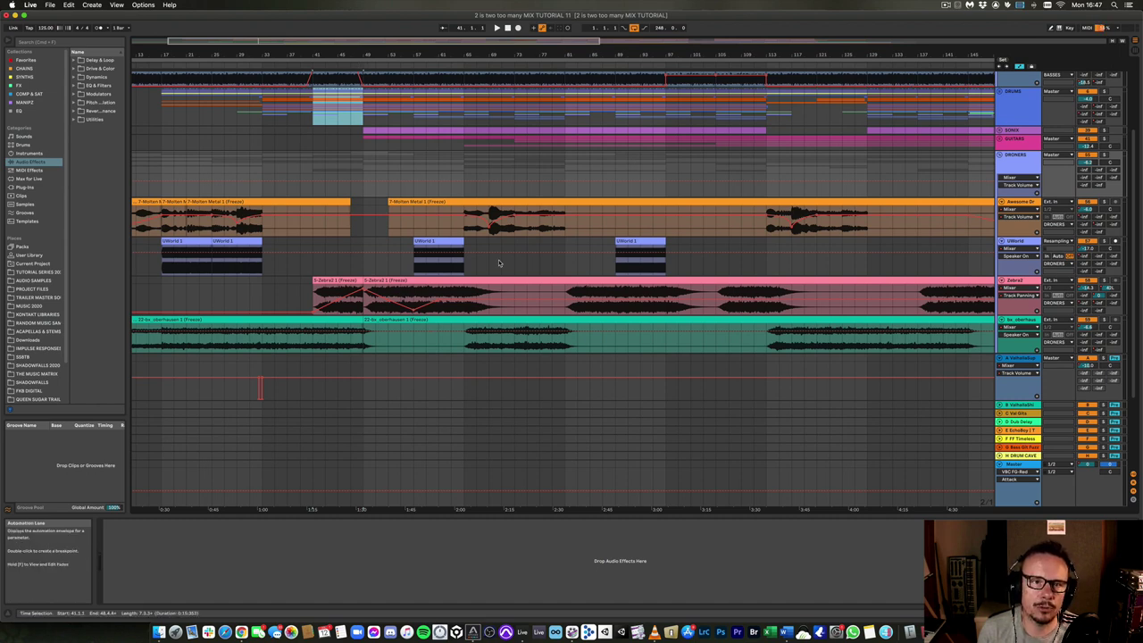
Solo the DRONERS group, play it from bar 49, and show the devices of its Zebra2 track
left_click(1104, 155)
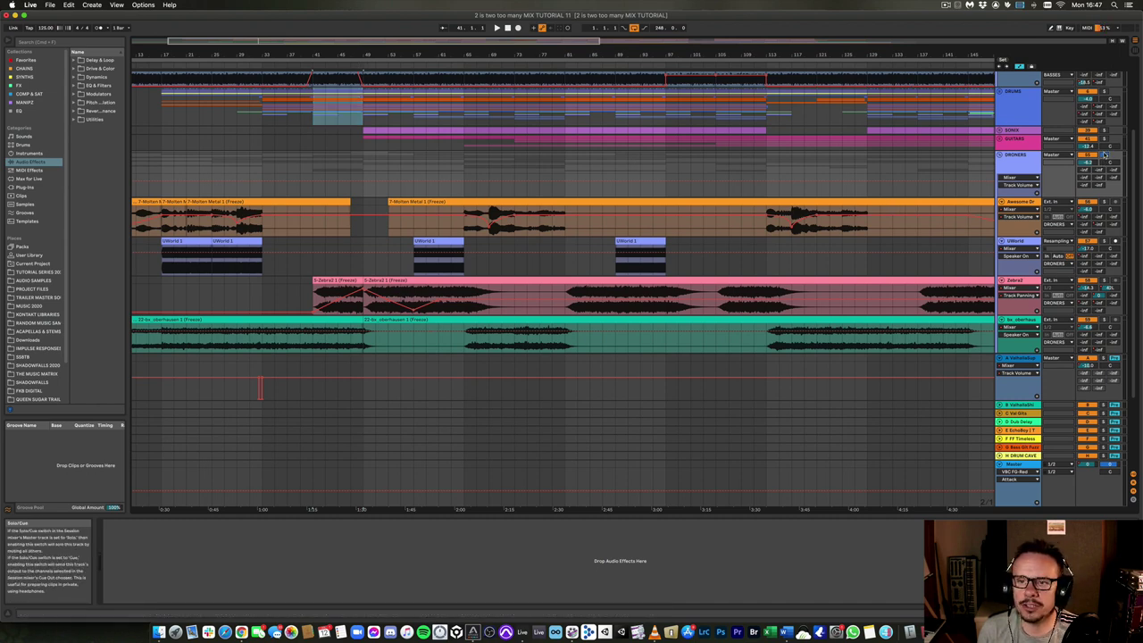
left_click(364, 160)
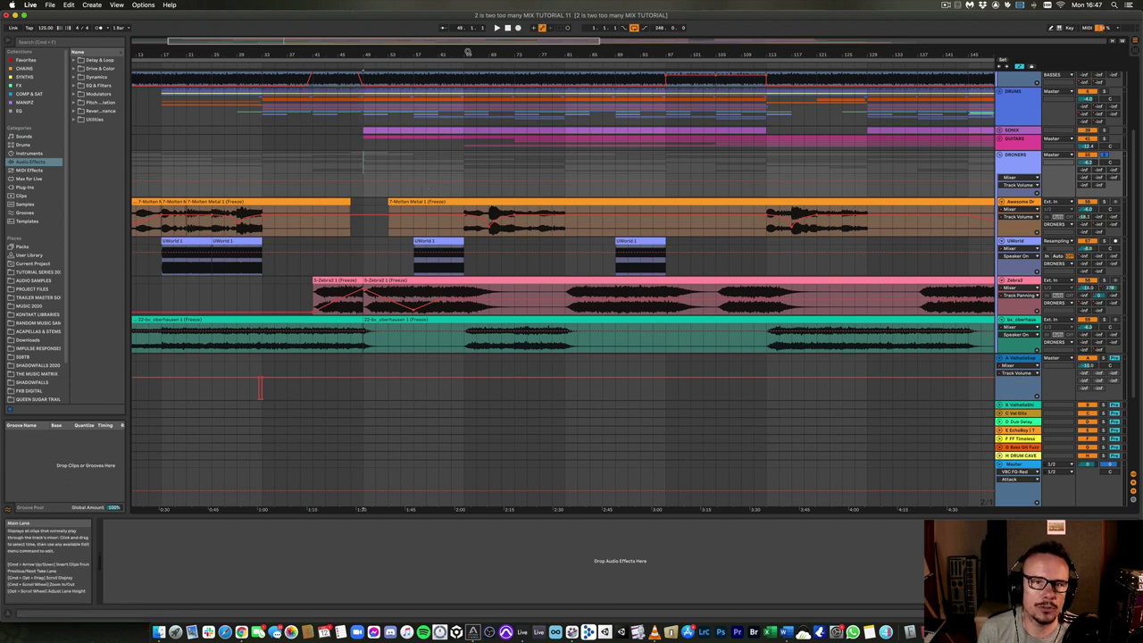
left_click(497, 27)
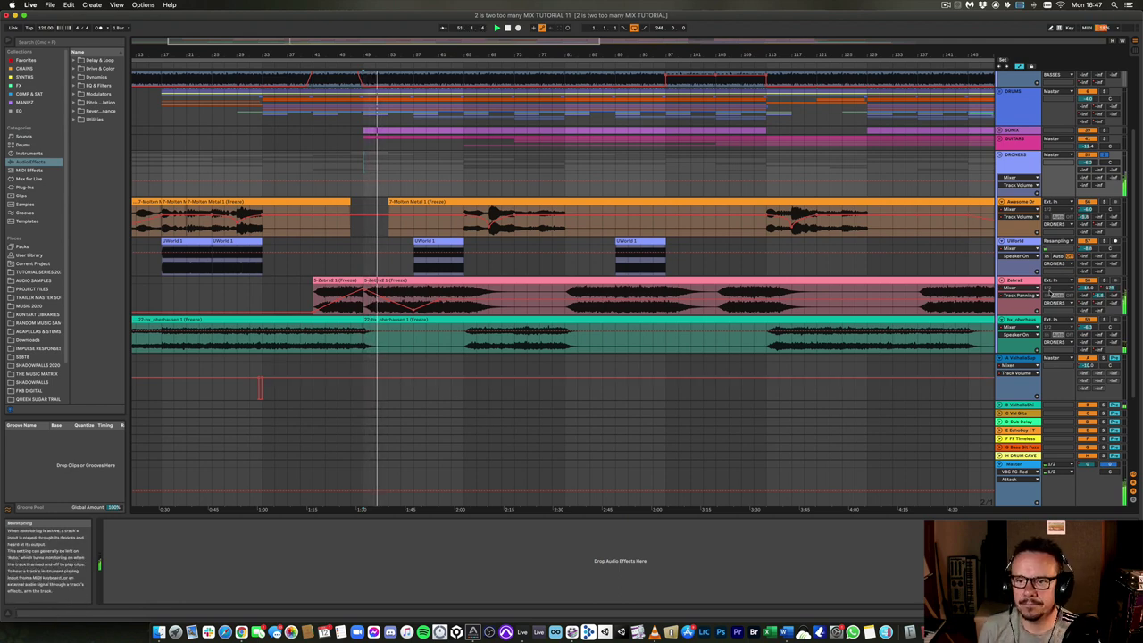
left_click(1015, 280)
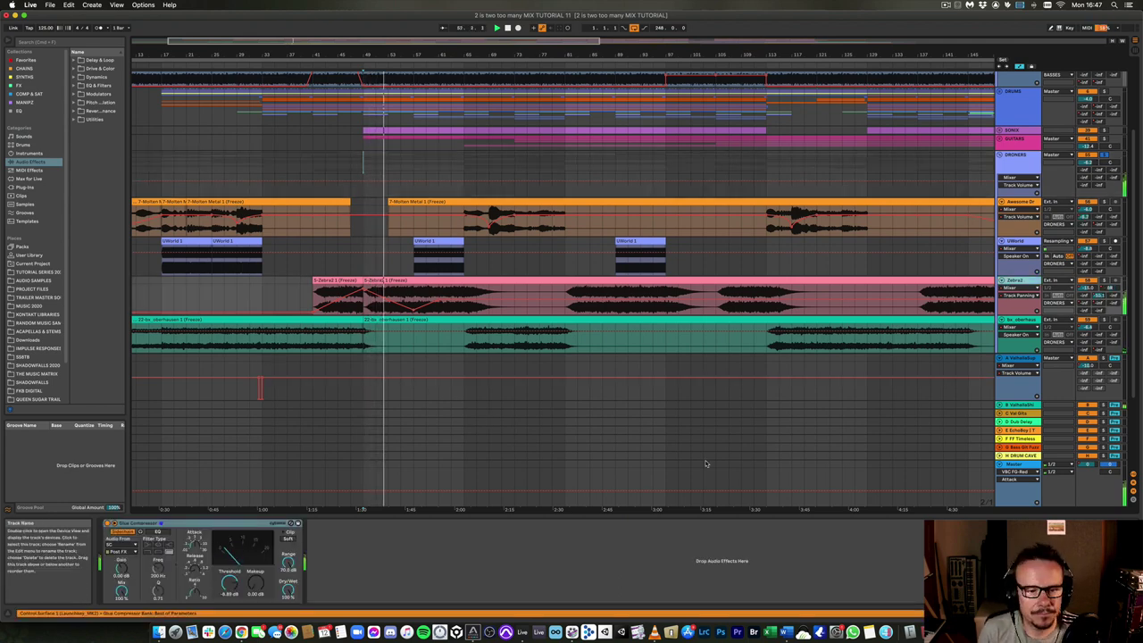
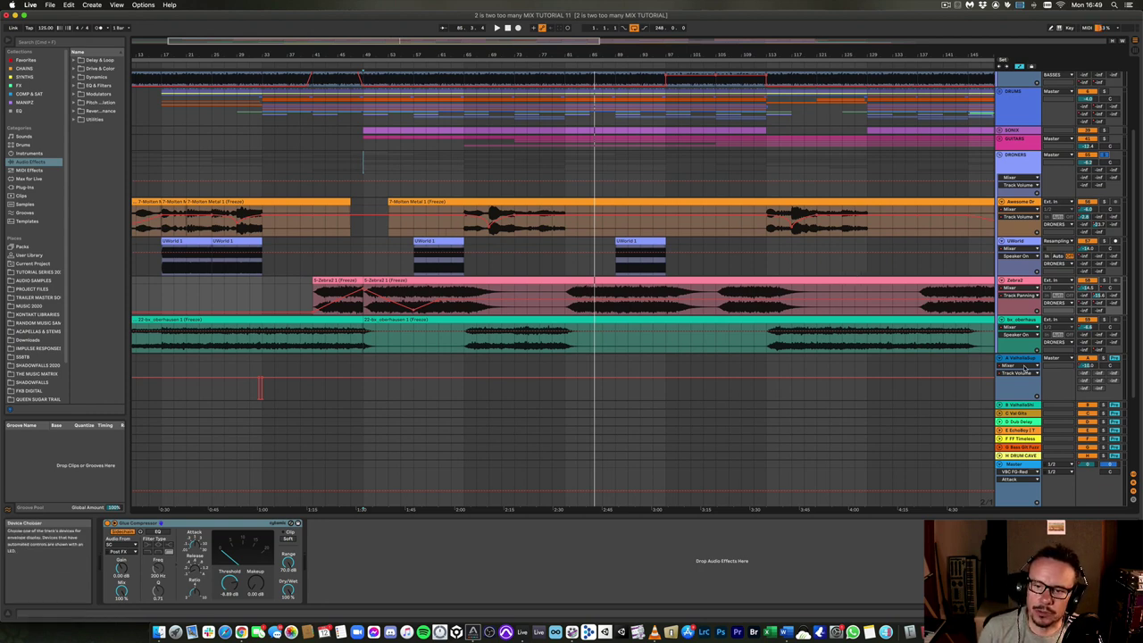
Unfold the EchoBoy return track, open its EchoBoy plug-in to inspect the settings, and close the plug-in window
left_click(1000, 432)
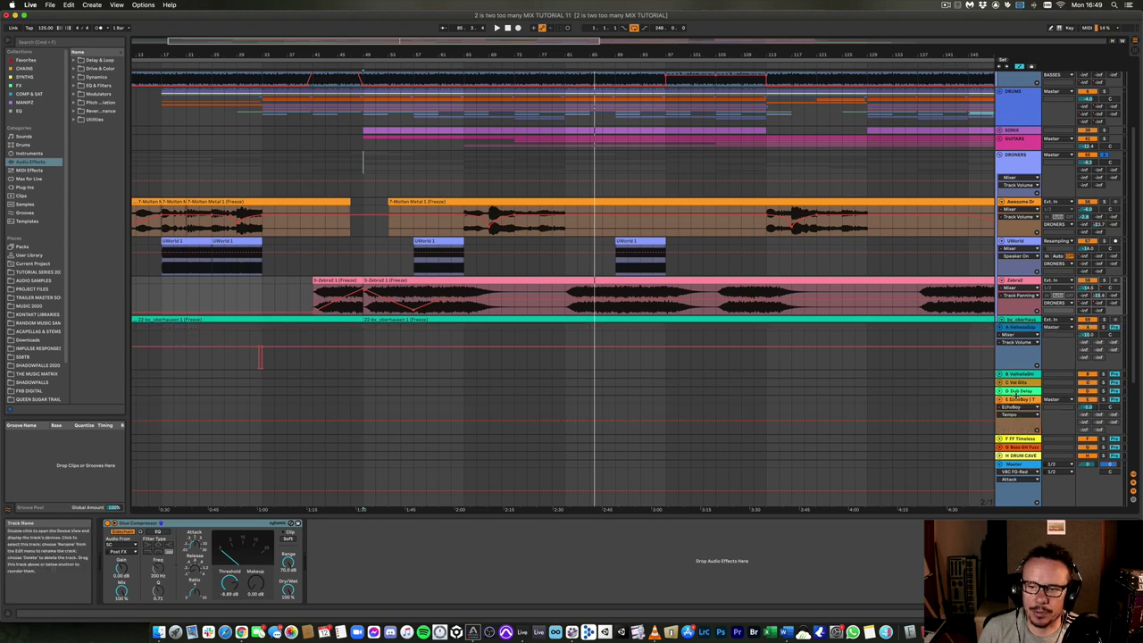
left_click(124, 526)
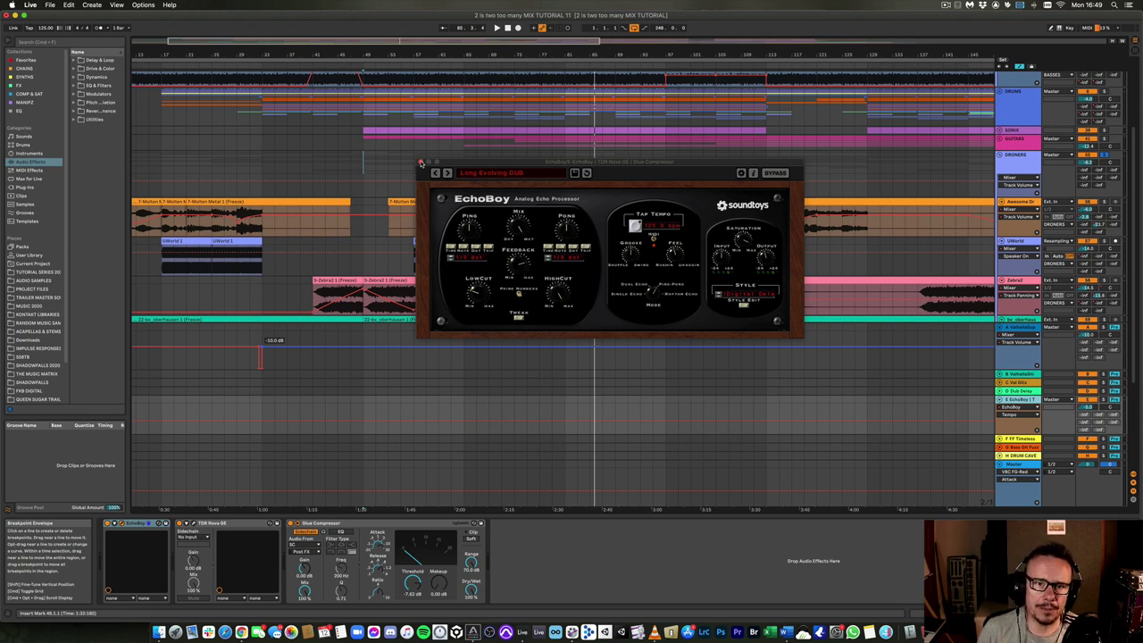
left_click(420, 164)
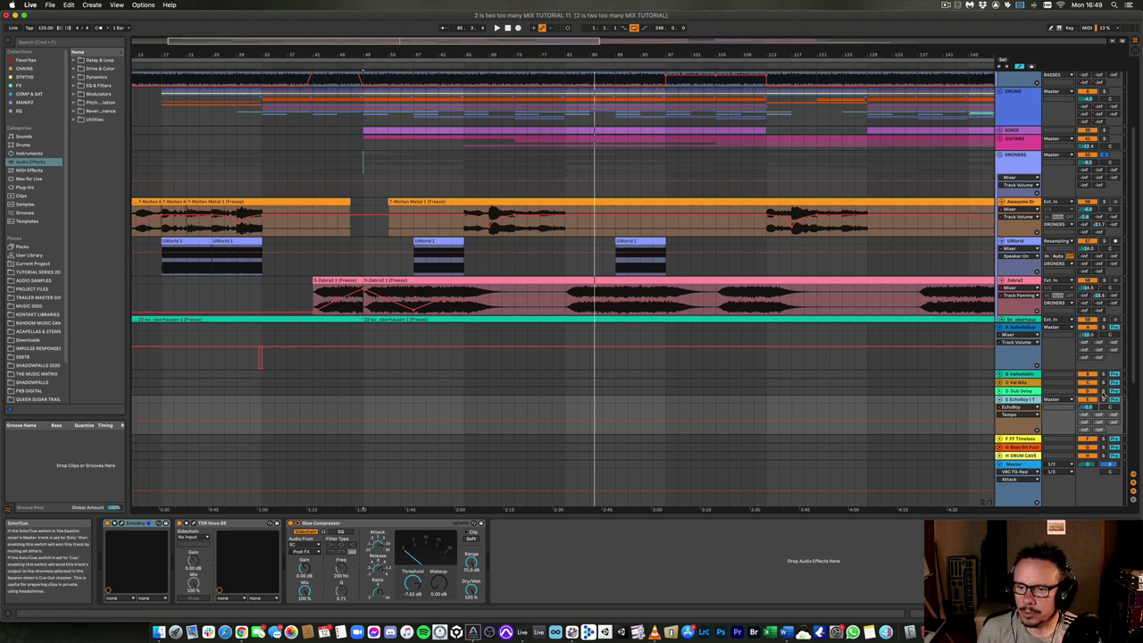
Solo the EchoBoy return, play from about bar 78, and show the devices of the Awesome Drones and Zebra2 tracks
left_click(547, 62)
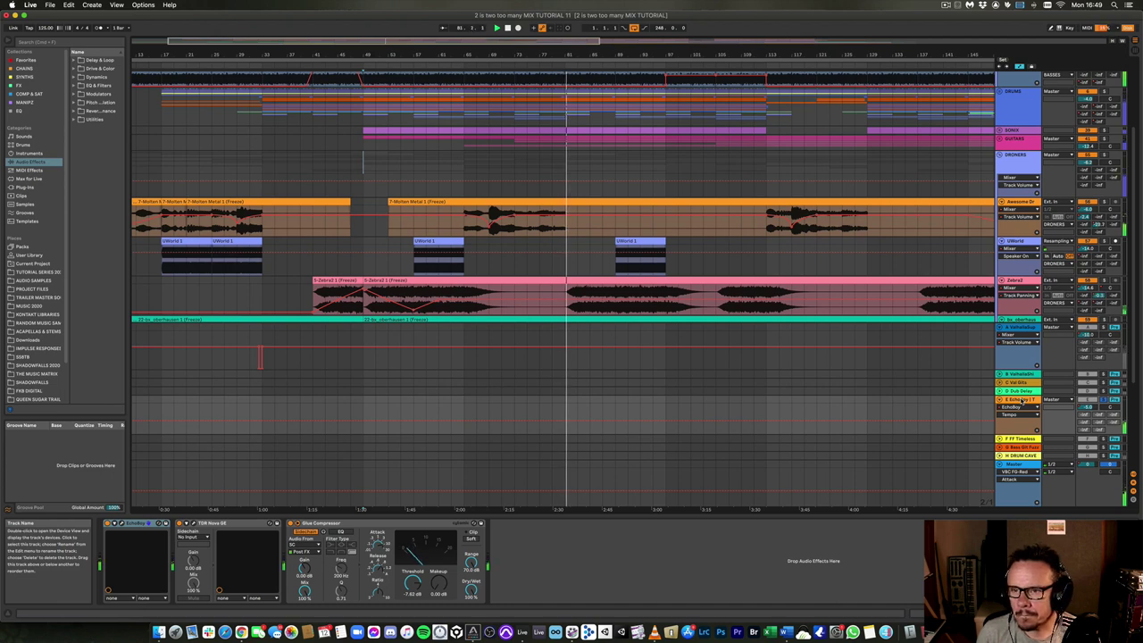
left_click(1020, 203)
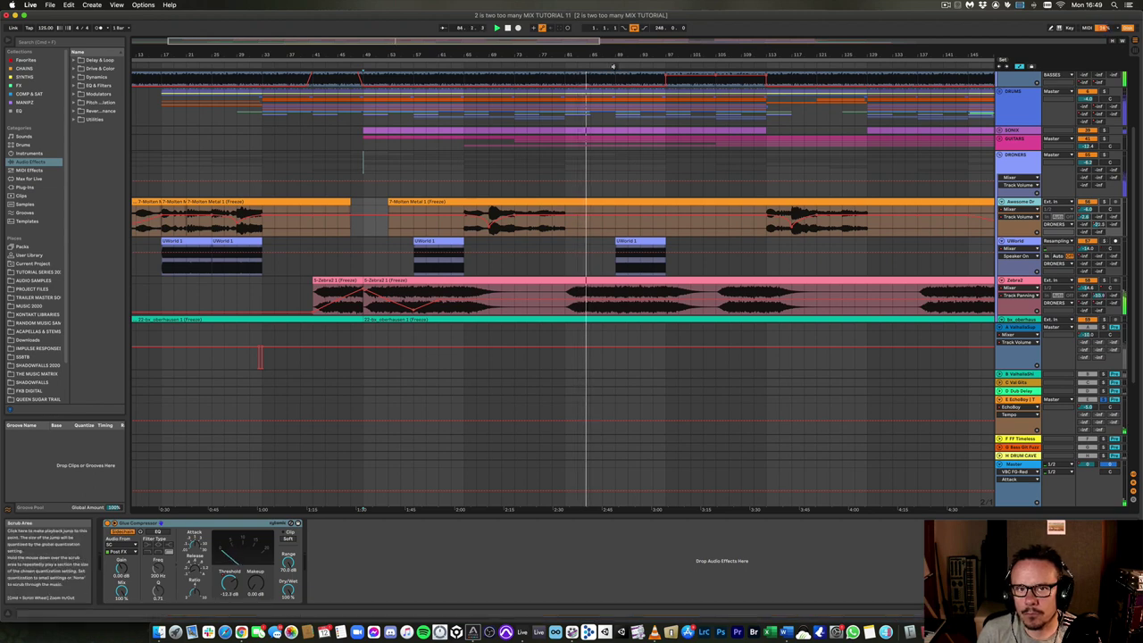
left_click(638, 66)
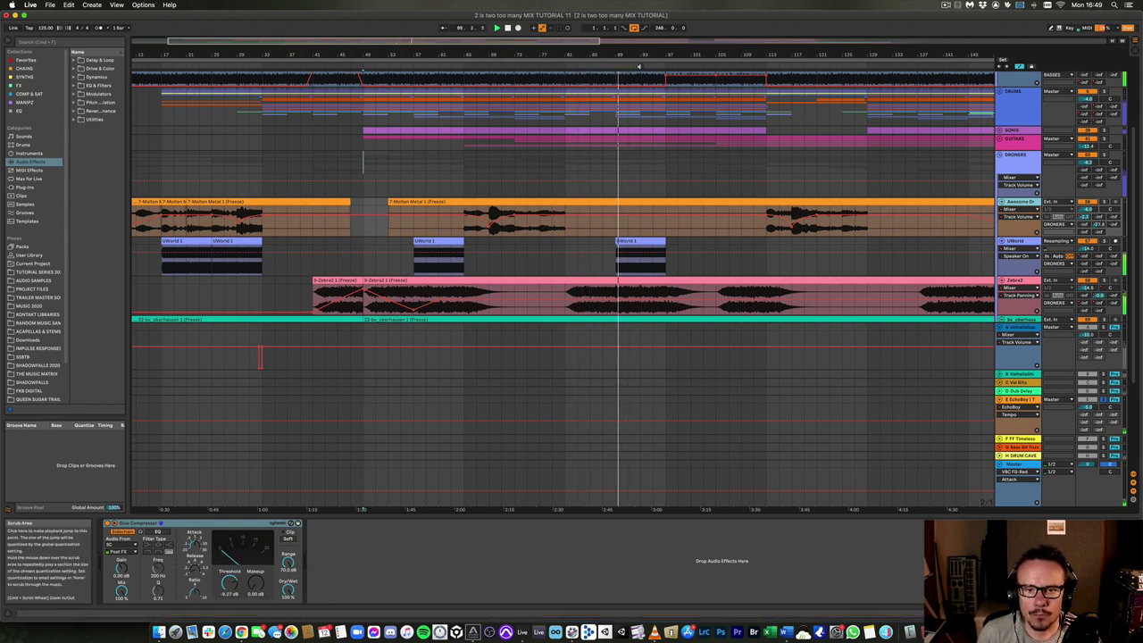
left_click(1019, 281)
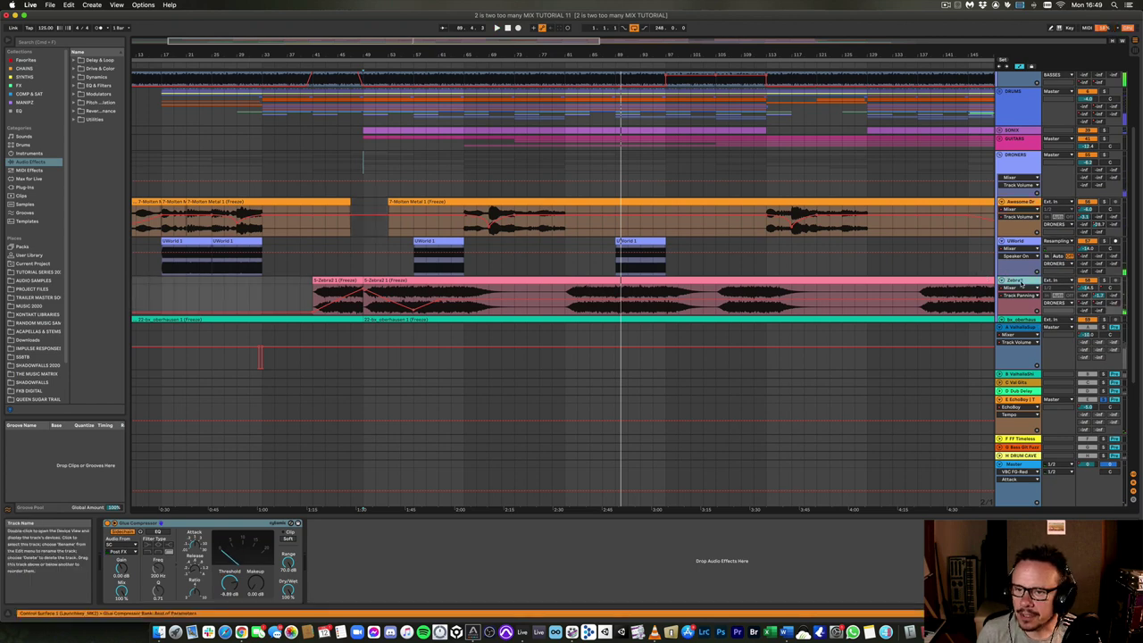
Remove the EchoBoy return's solo and play the Awesome Drones track in solo
left_click(1018, 400)
left_click(1061, 232)
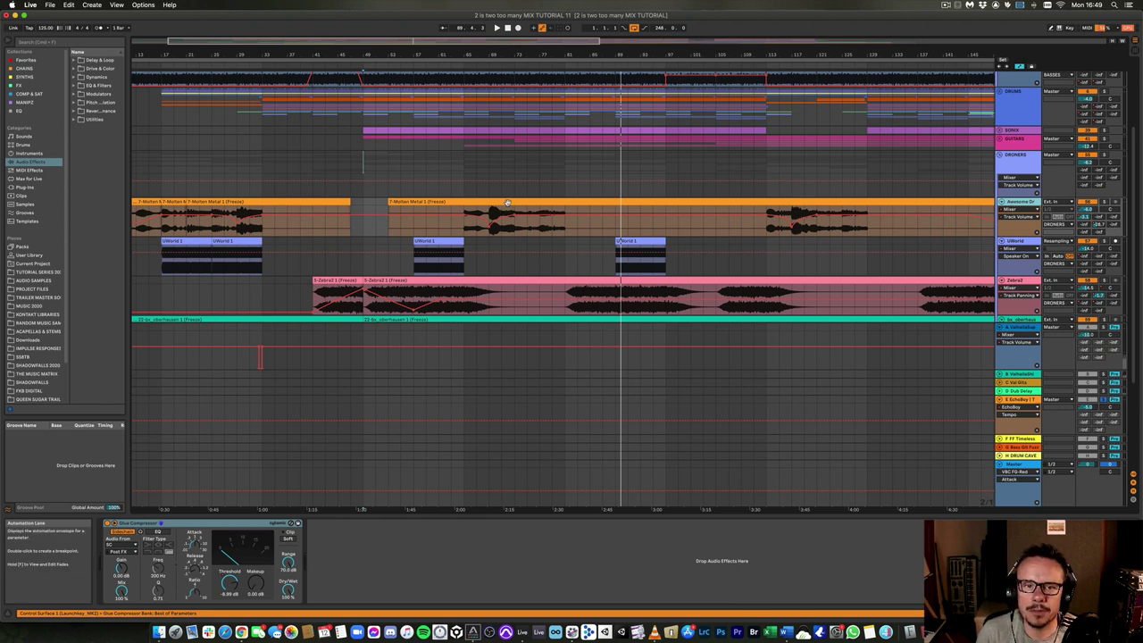
key("space")
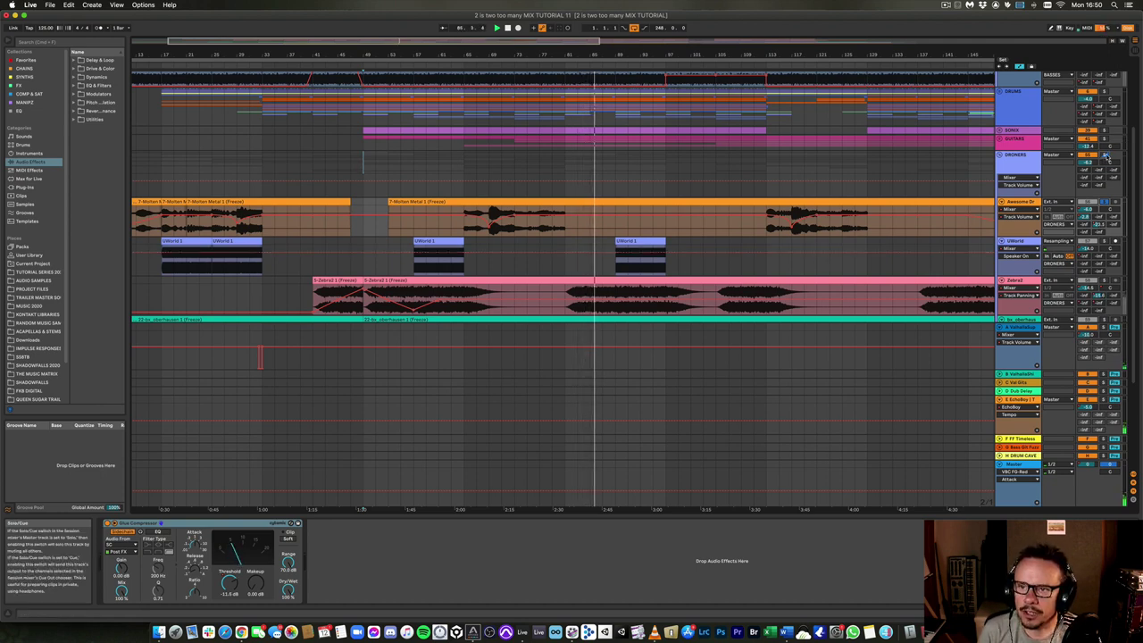
Stop playback, show the devices of the frozen bx_oberhausen track, and examine the surrounding drone layers
left_click(985, 241)
scroll(985, 231, "down", 1)
scroll(985, 231, "down", 5)
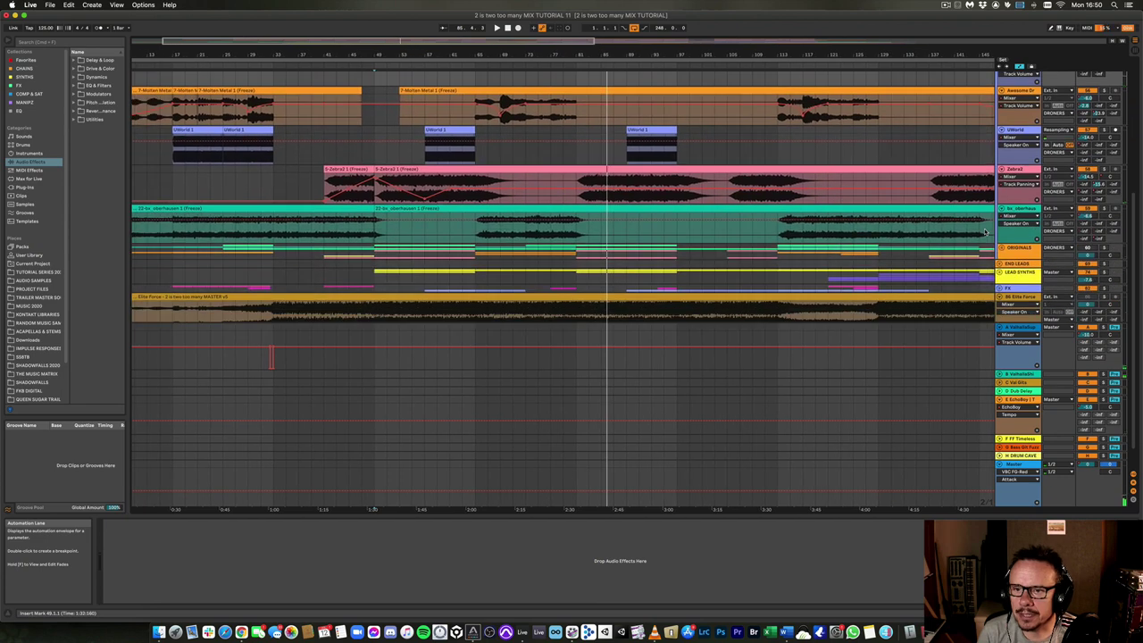
left_click(1018, 209)
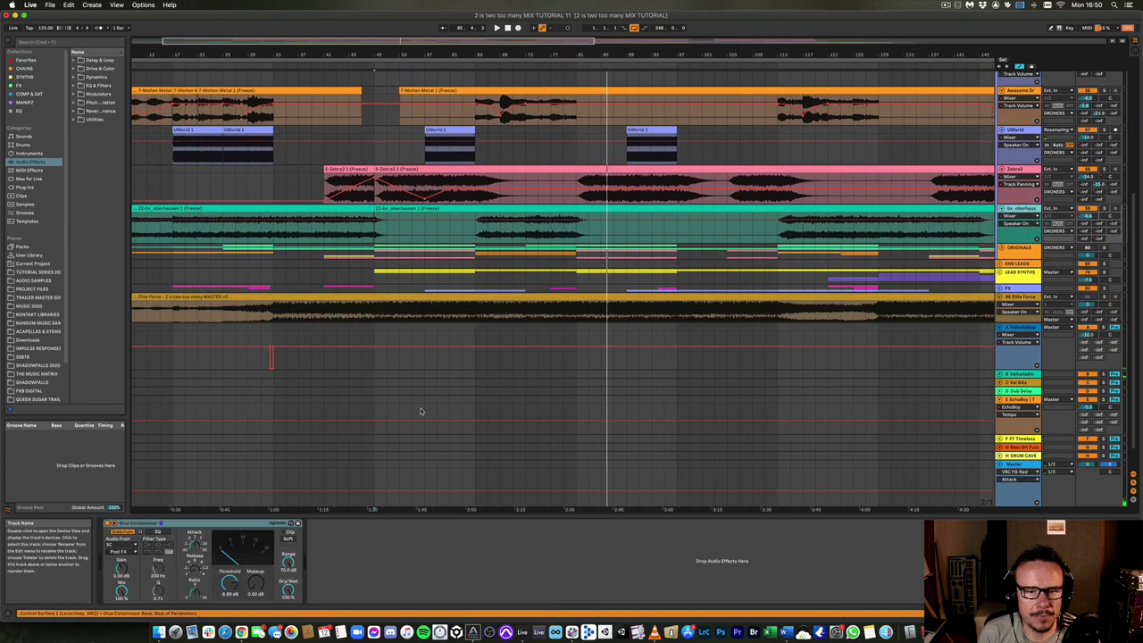
scroll(1029, 210, "up", 3)
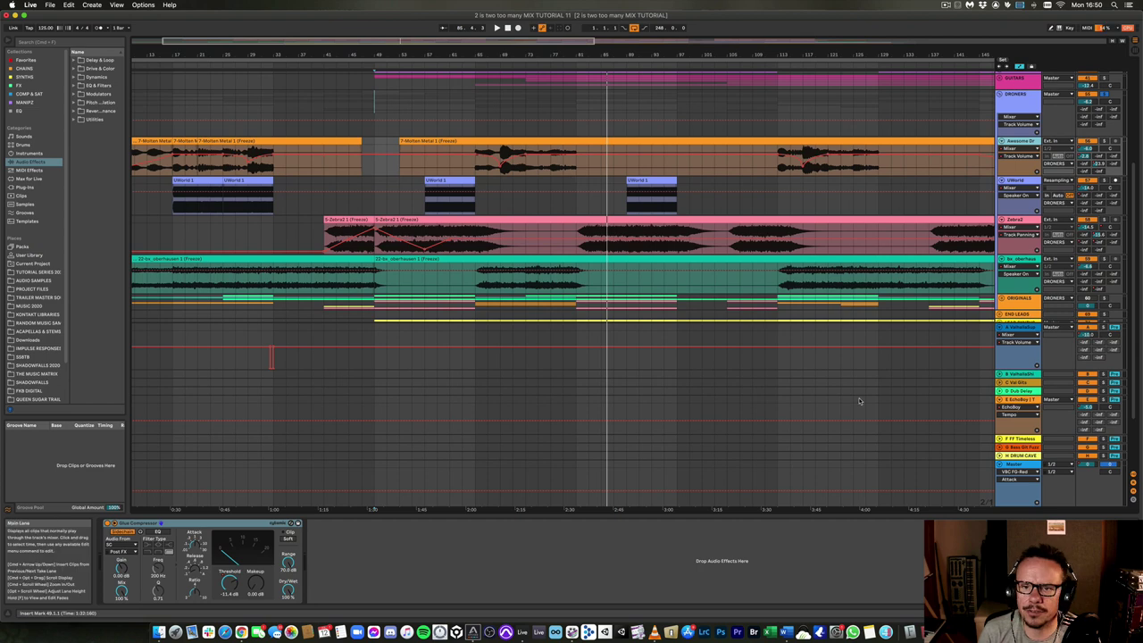
scroll(942, 236, "down", 3)
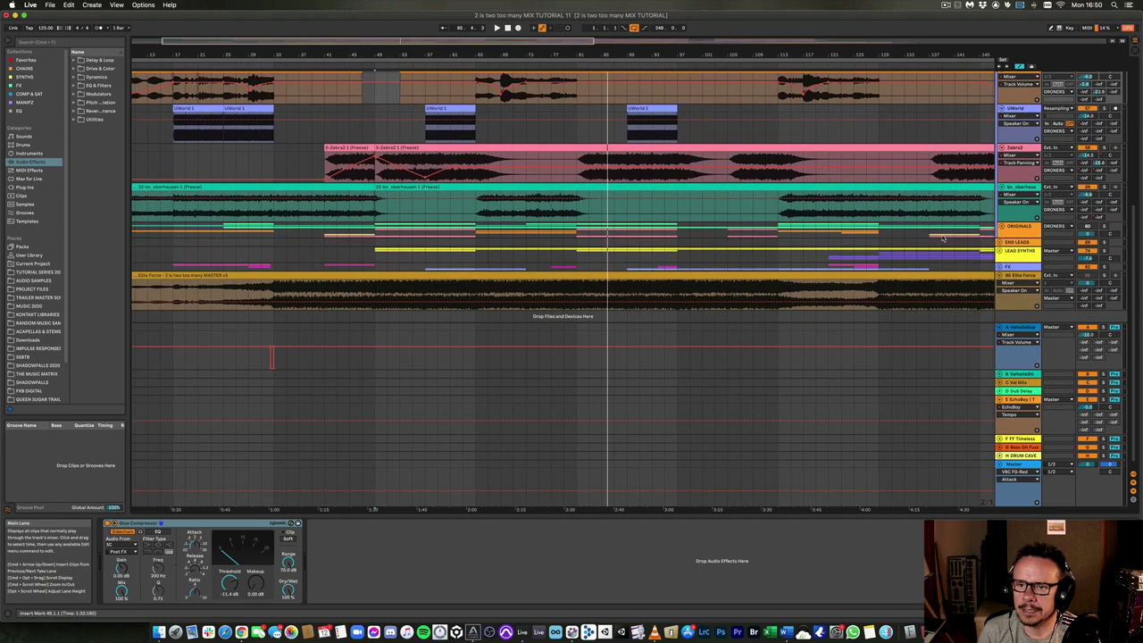
Solo the UWorld track, play its clip at bar 89, and display its Valhalla send automation
left_click(1112, 109)
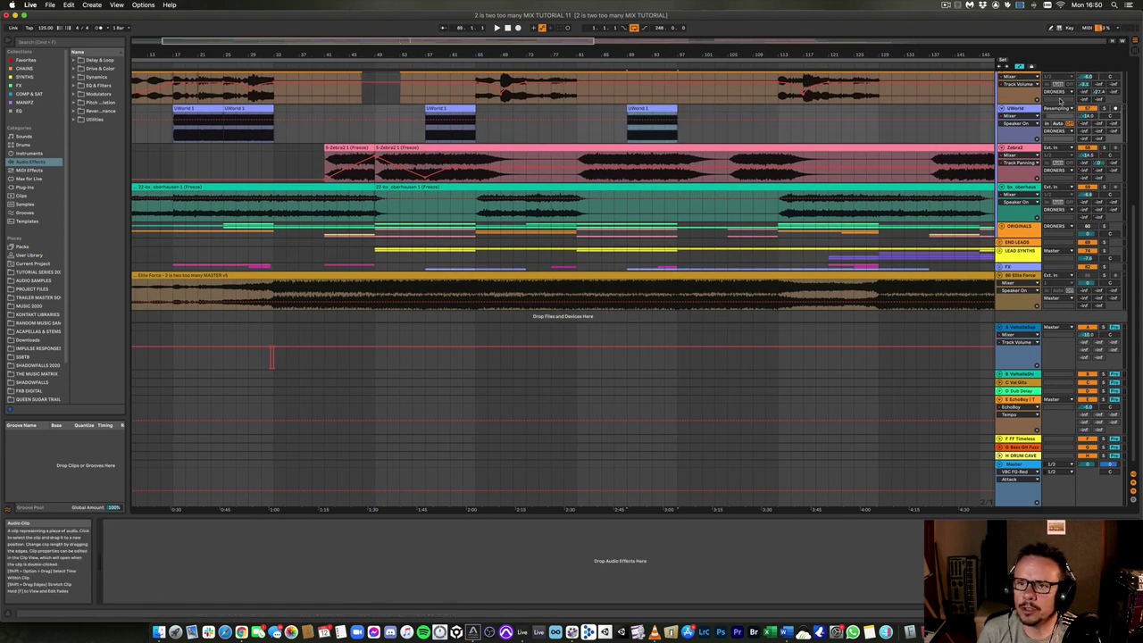
left_click(628, 125)
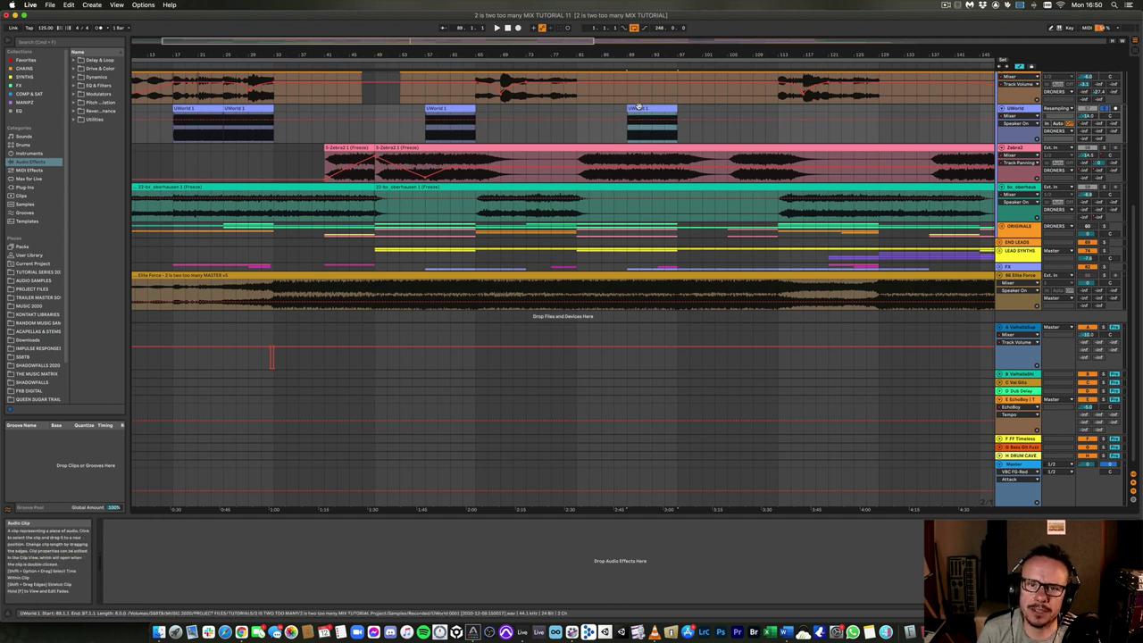
key("space")
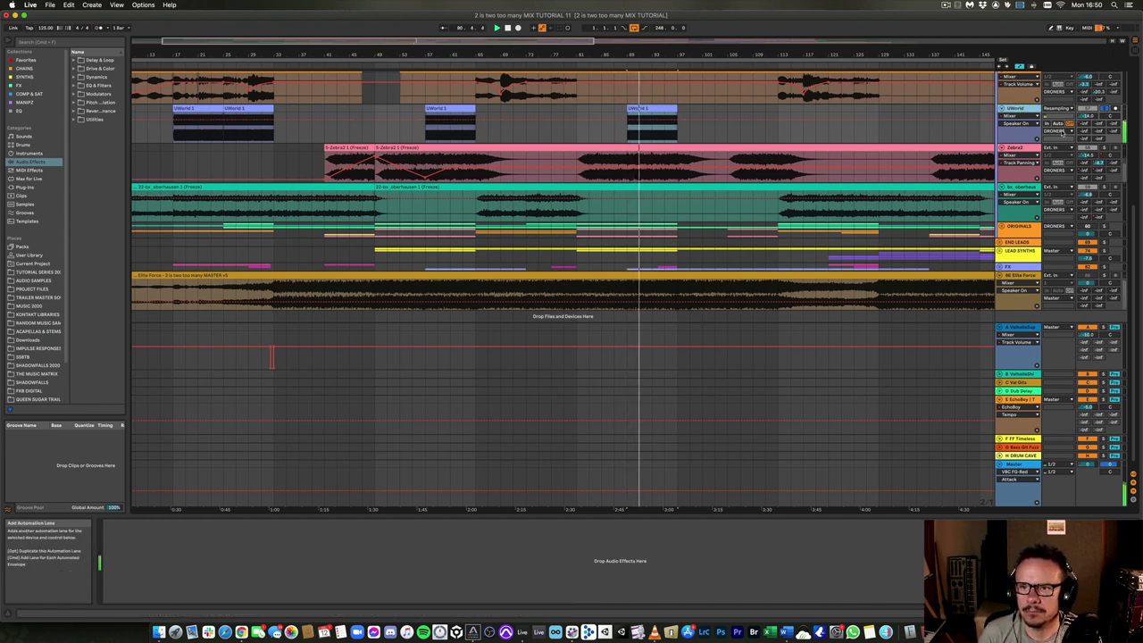
left_click(1019, 67)
left_click(1020, 67)
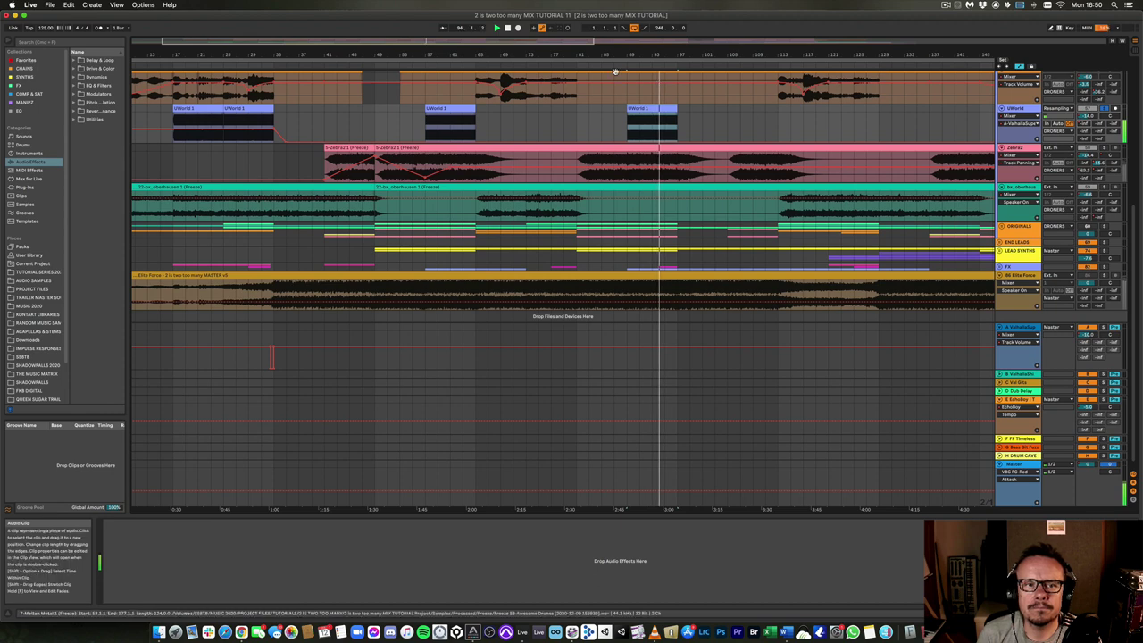
Unfold the ORIGINALS group, open the bx_oberhausen instrument of its original track to inspect the patch, and close it
left_click_drag(371, 55, 376, 32)
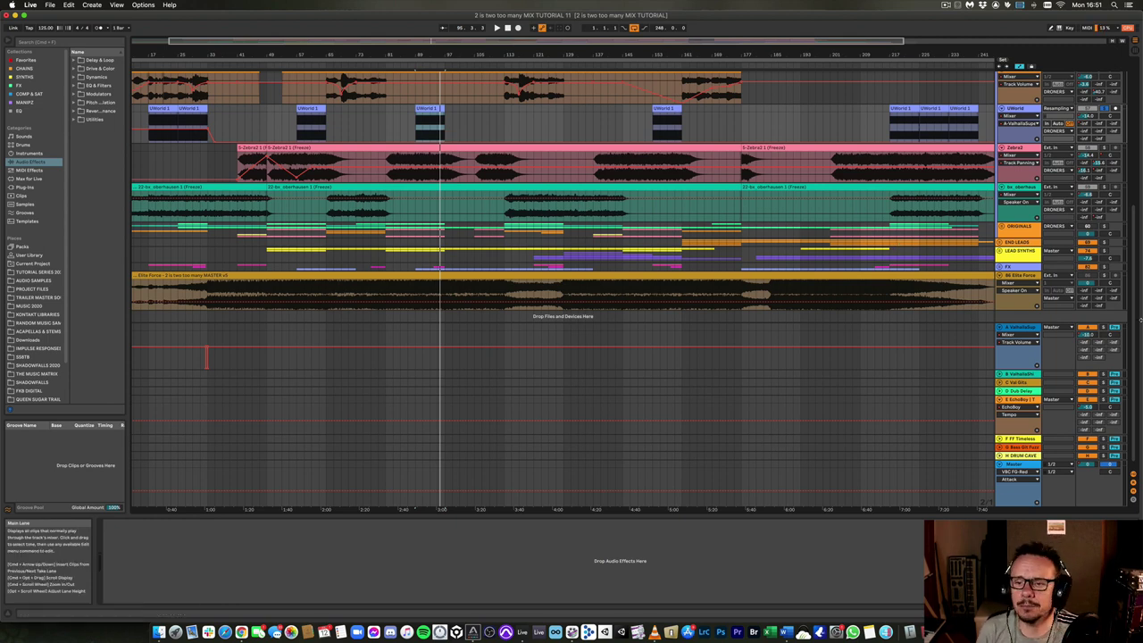
left_click(1001, 228)
scroll(1010, 243, "down", 3)
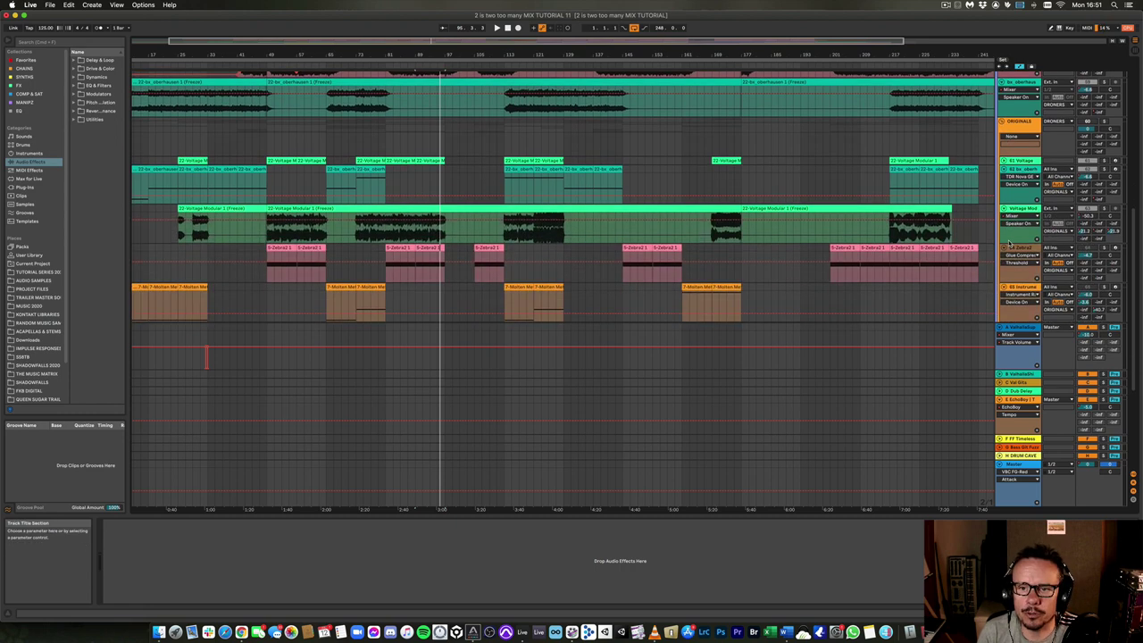
left_click(1027, 171)
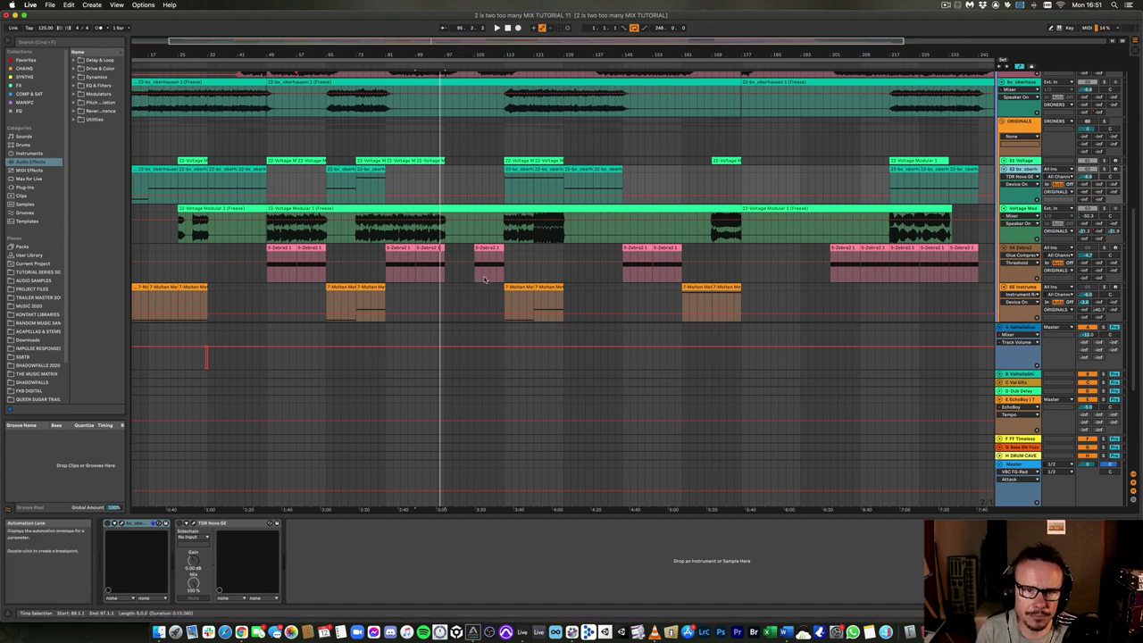
left_click(120, 527)
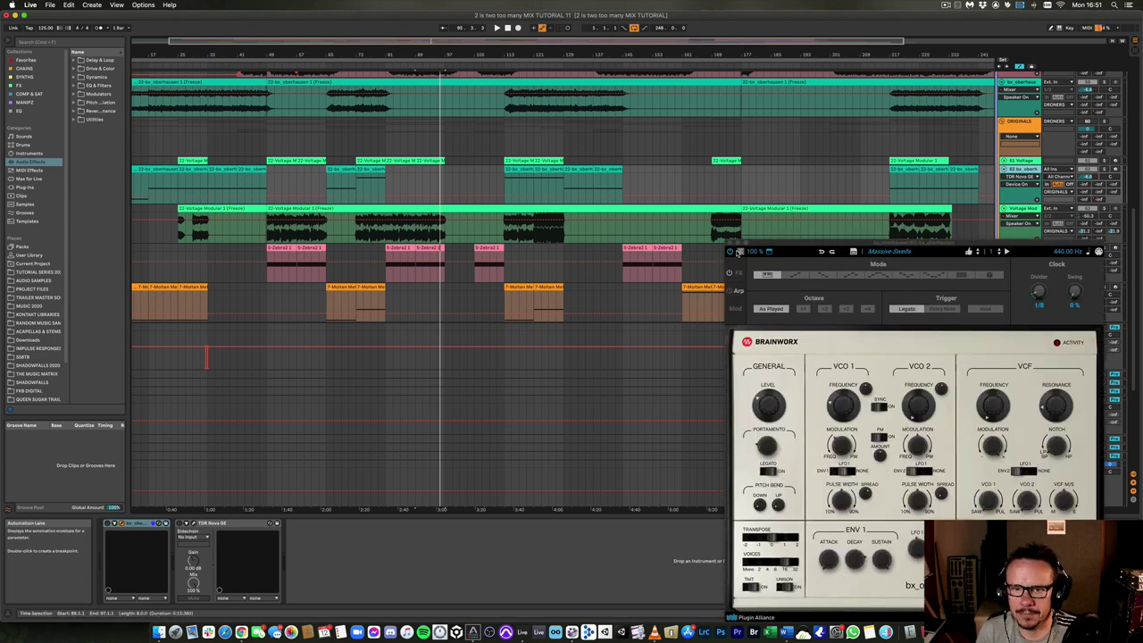
left_click(729, 243)
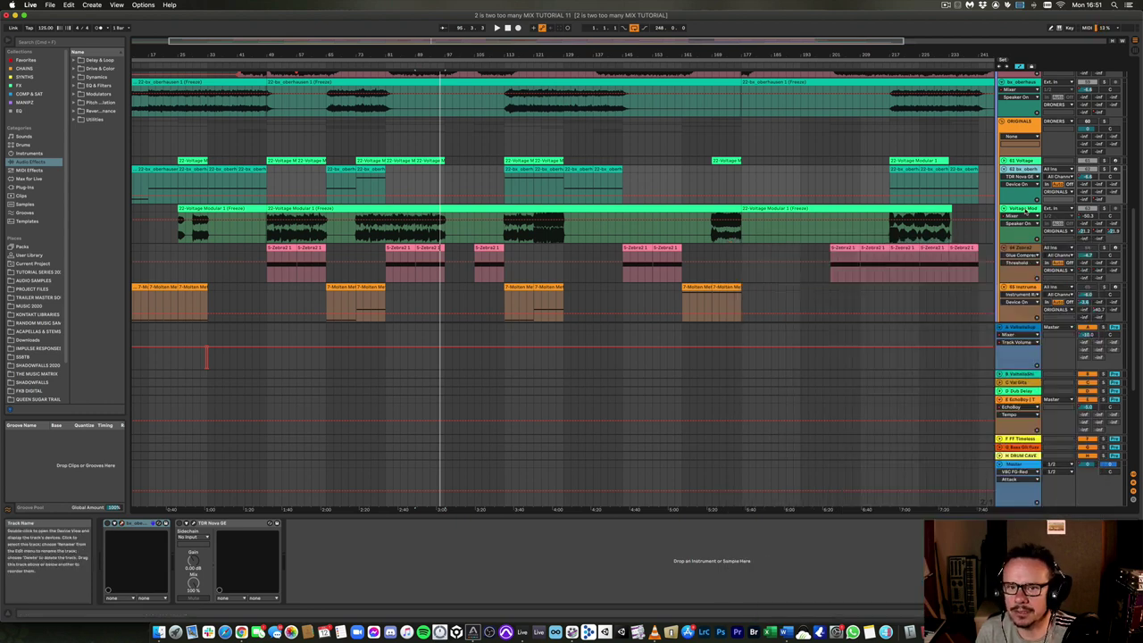
Select the frozen Voltage Modular track and compare the ORIGINALS tracks with the frozen drone layers above them
left_click(1021, 208)
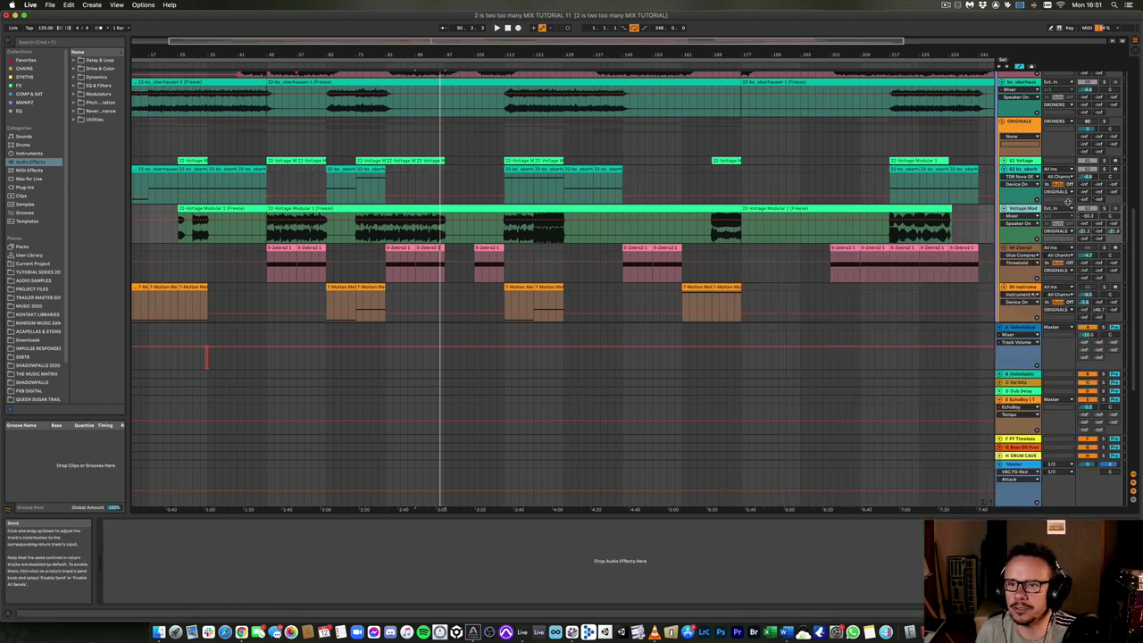
scroll(1010, 215, "up", 2)
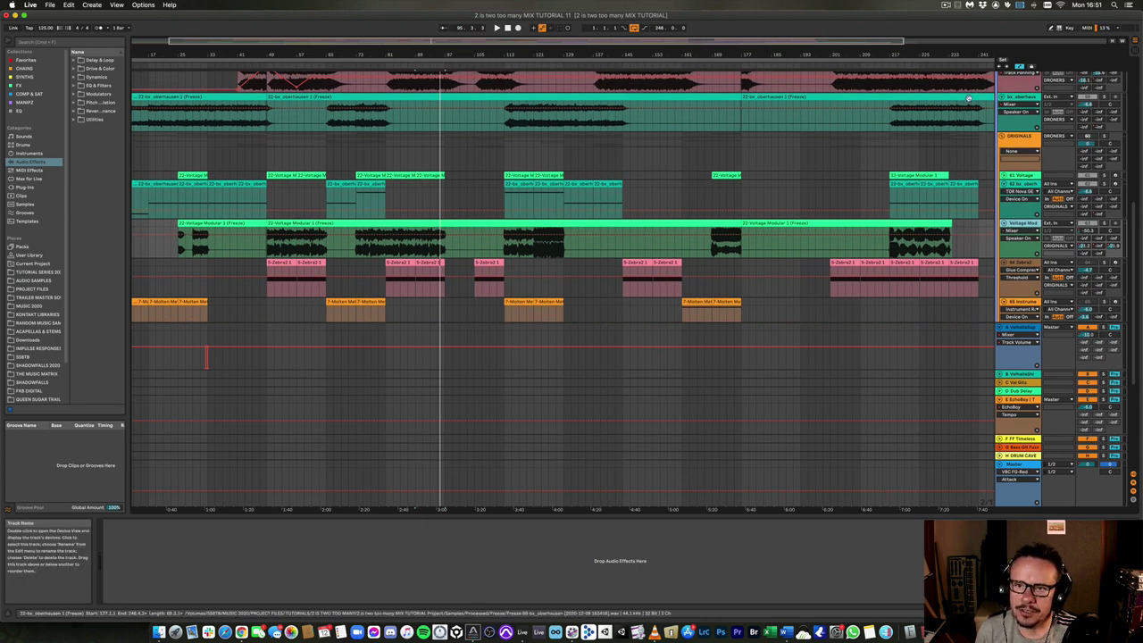
scroll(572, 181, "up", 4)
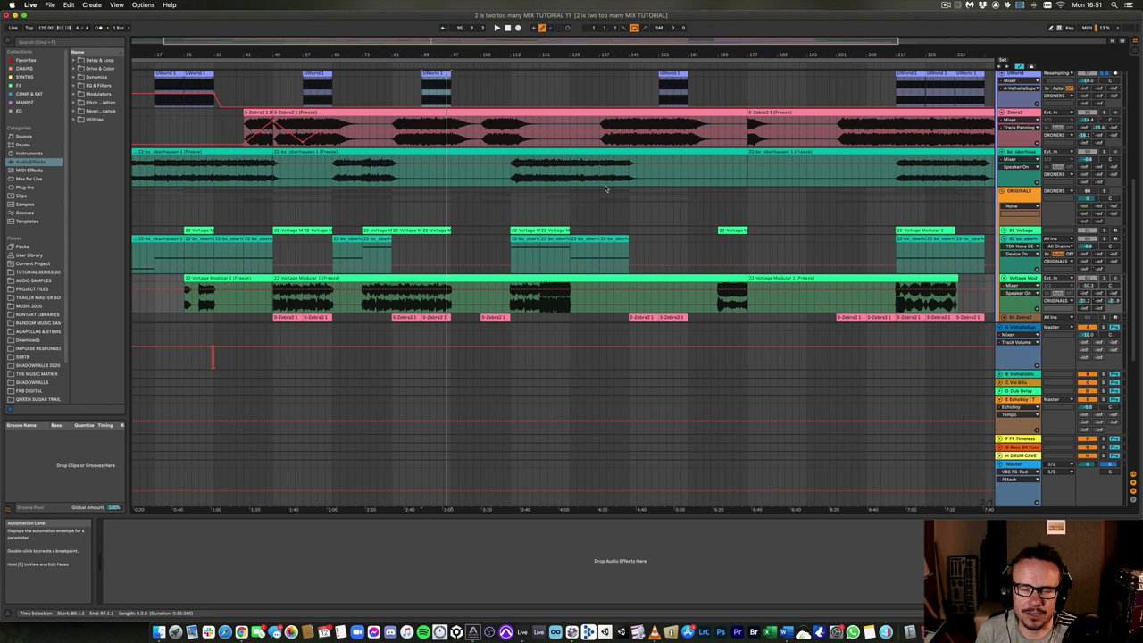
scroll(600, 194, "down", 4)
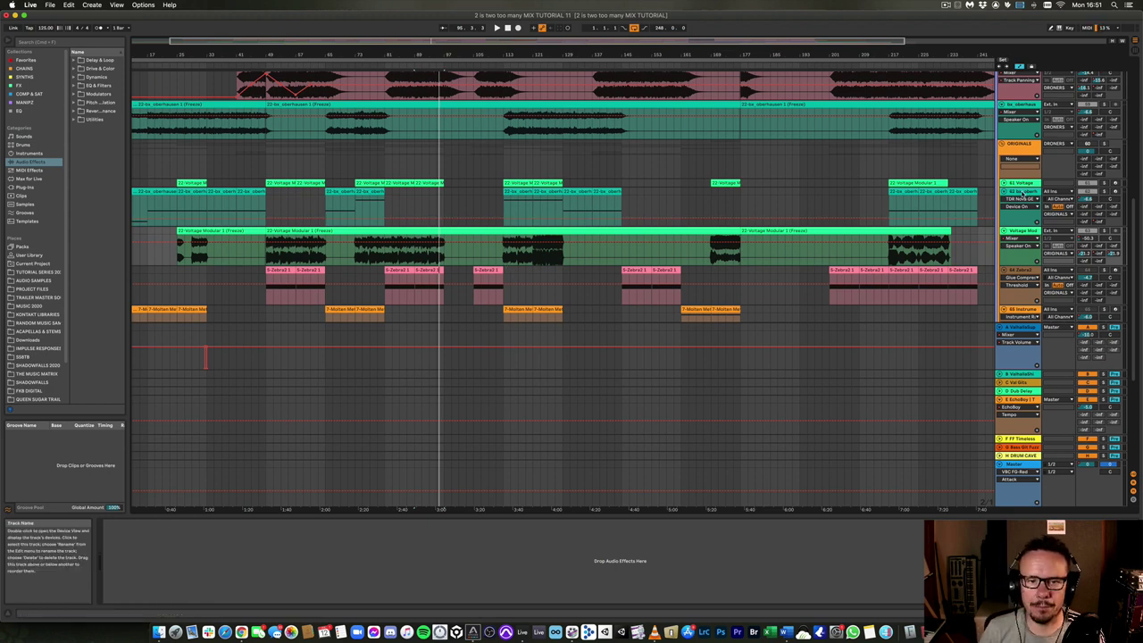
scroll(527, 226, "down", 10)
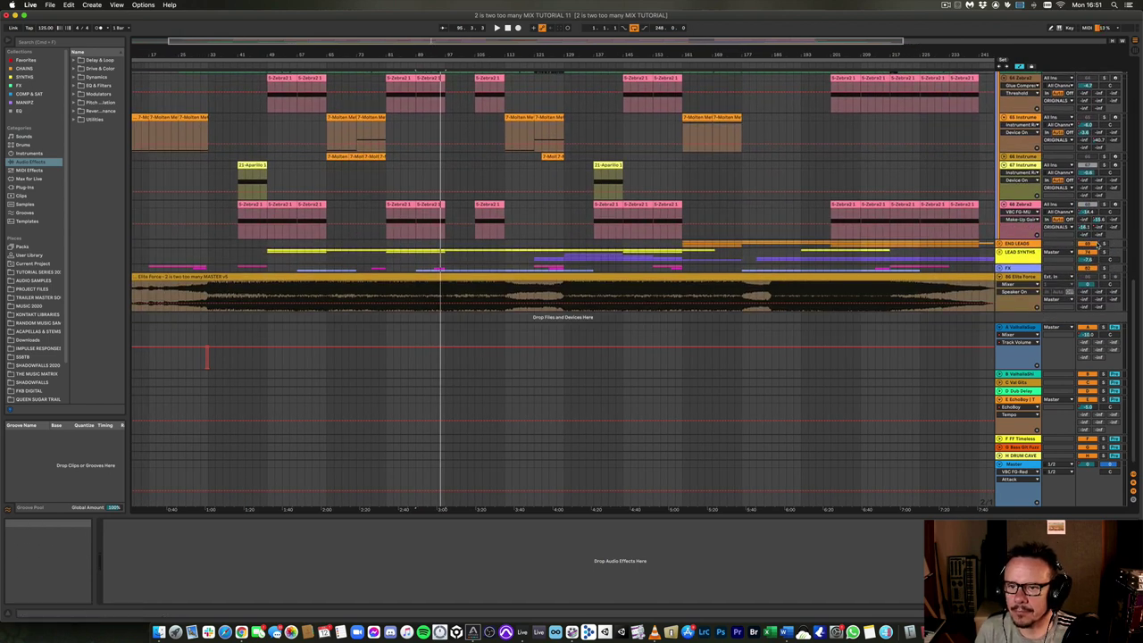
Unfold the LEAD SYNTHS group, examine the CS-80 V3 track and its EchoBoy send automation, and fold the group
left_click(1000, 254)
scroll(1014, 257, "down", 3)
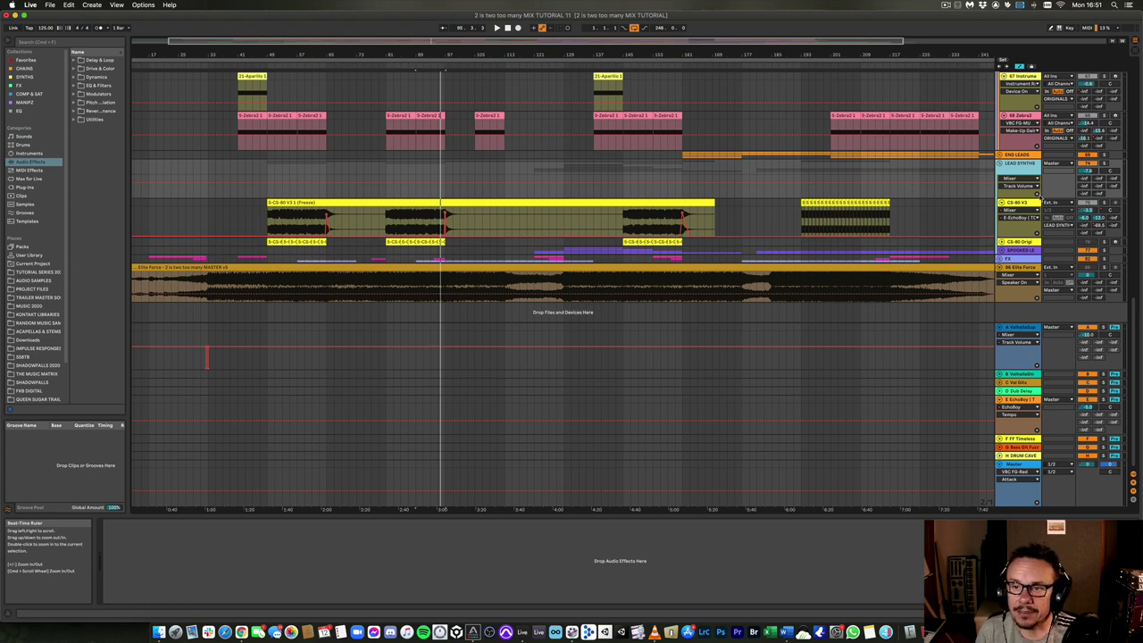
left_click(1025, 204)
left_click(1021, 165)
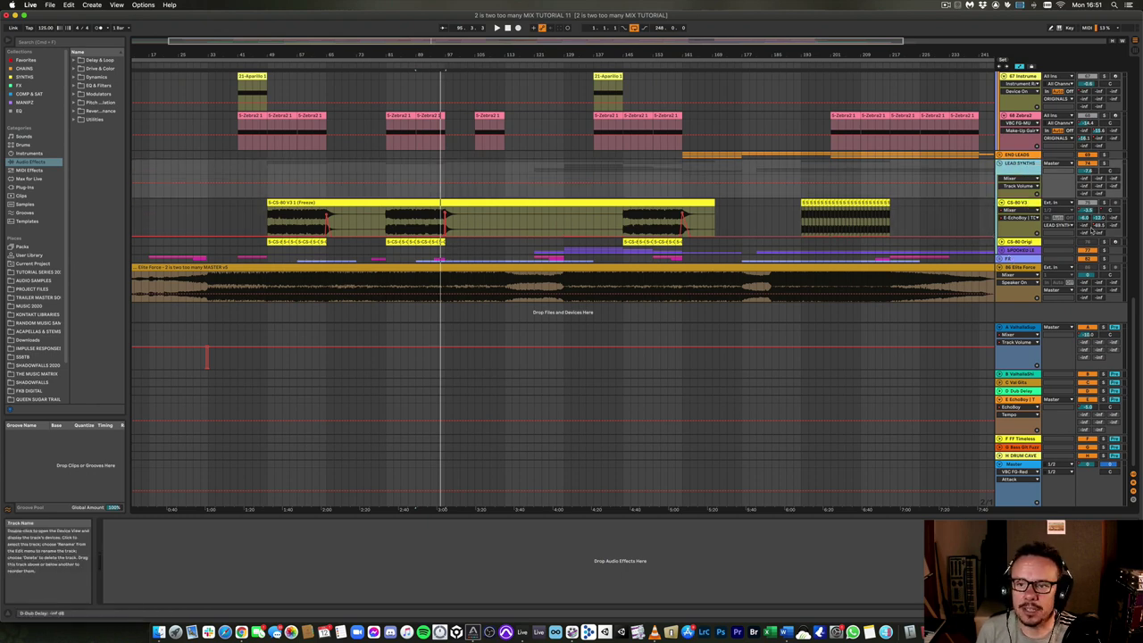
left_click(1000, 165)
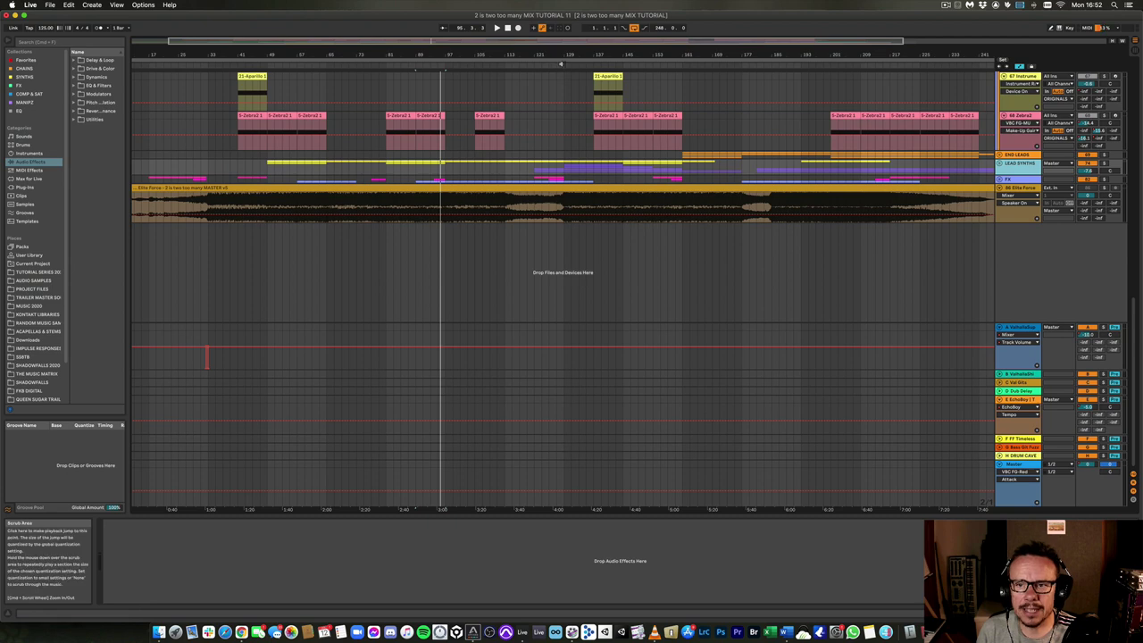
Review the whole arrangement, solo the Elite Force master reference track, and play it from bar 89
scroll(1046, 175, "down", 5)
scroll(1045, 175, "up", 5)
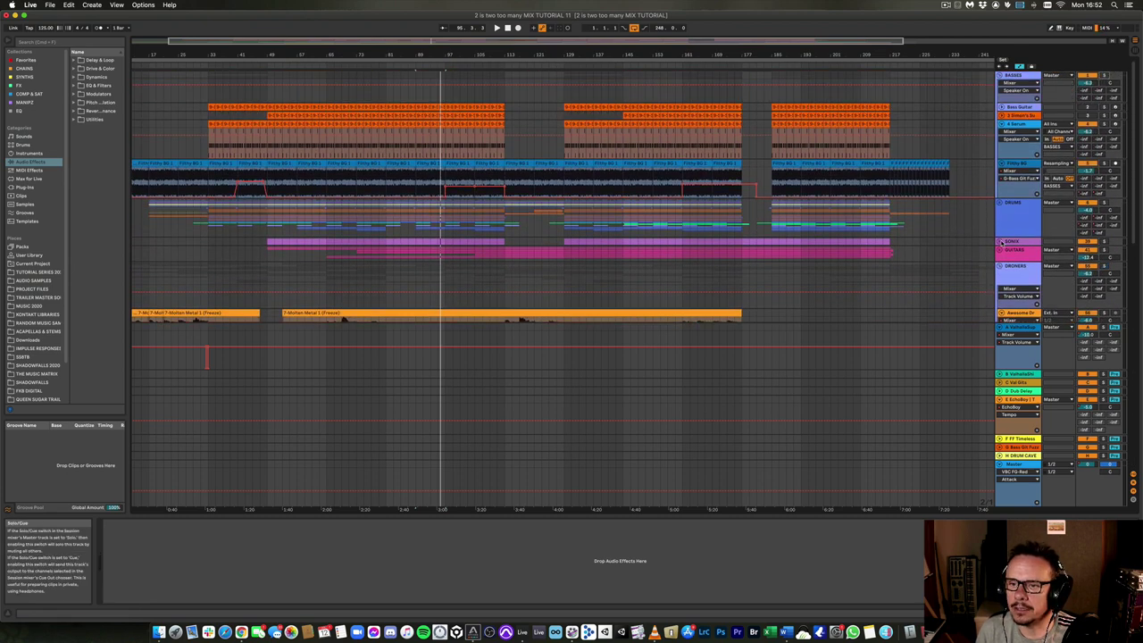
scroll(1001, 242, "down", 6)
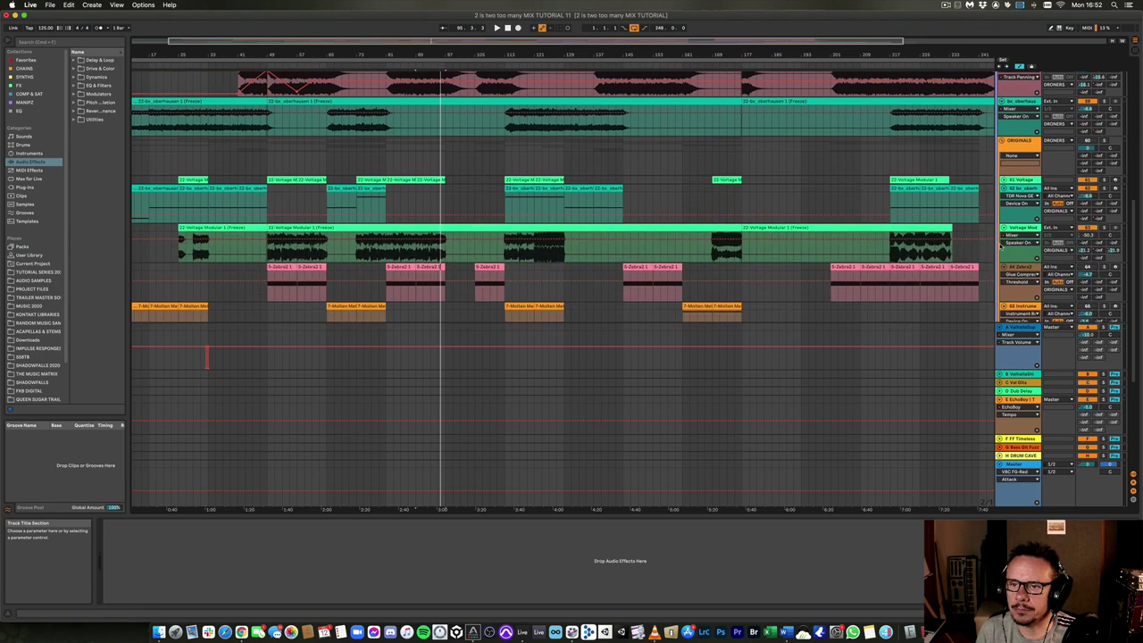
scroll(1001, 245, "up", 6)
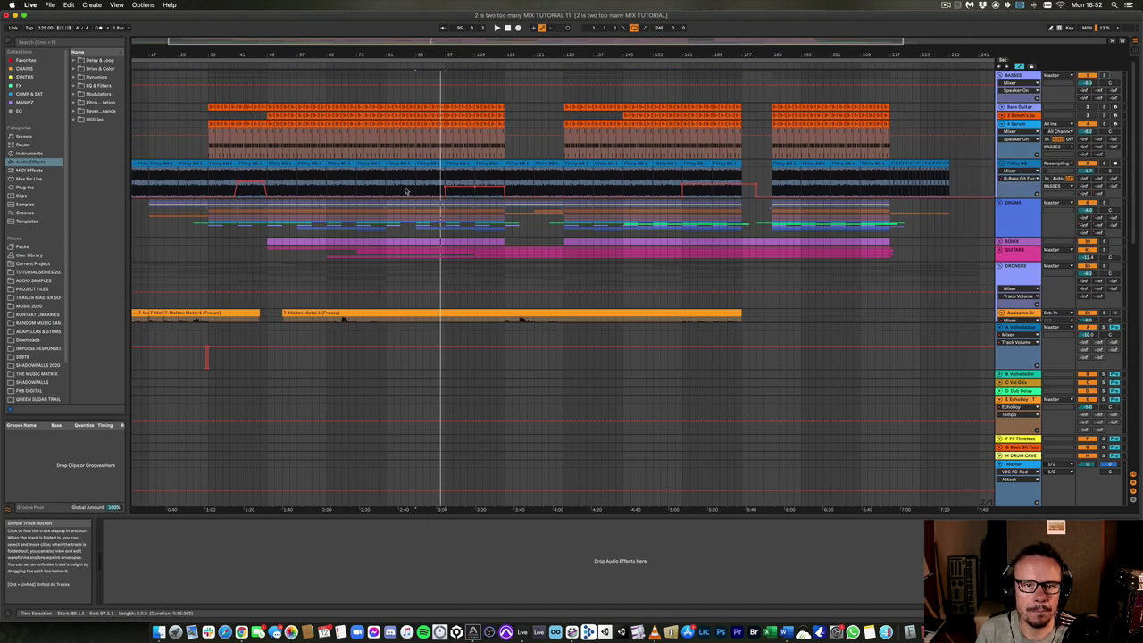
scroll(406, 190, "down", 6)
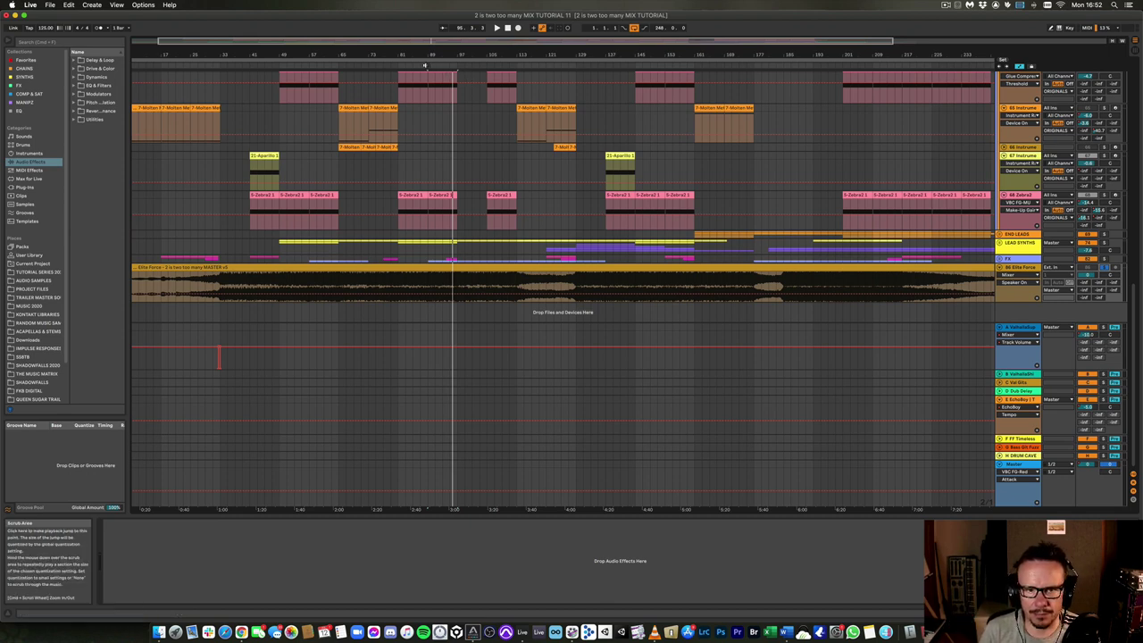
left_click(426, 65)
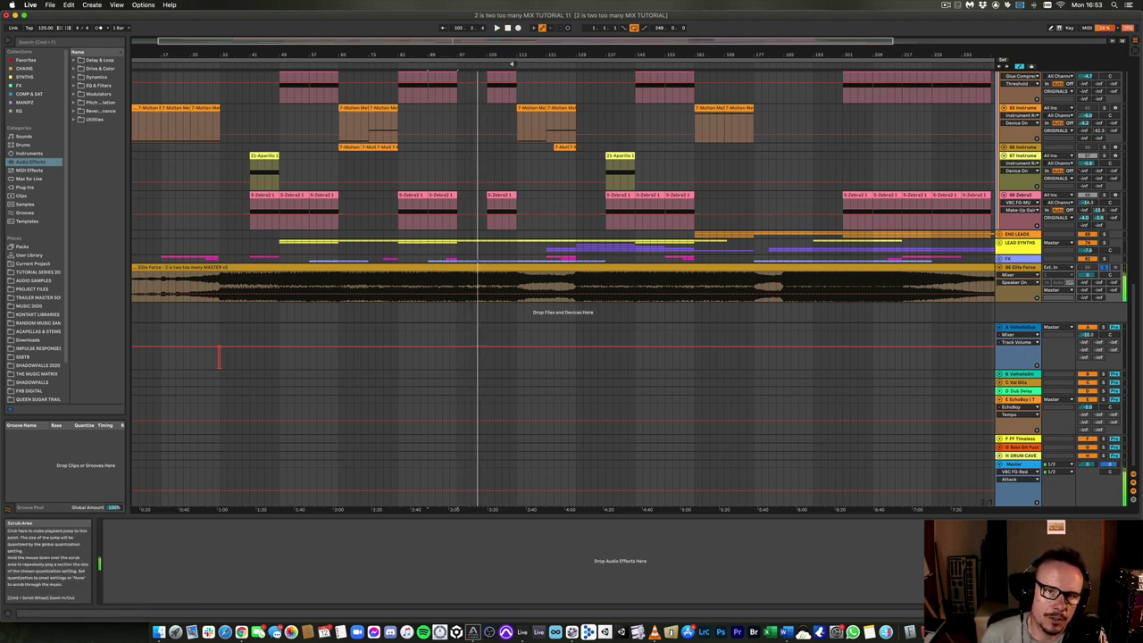
Play the LEAD SYNTHS group in solo and unfold it together with its SPOOKED lead subgroup
left_click(514, 64)
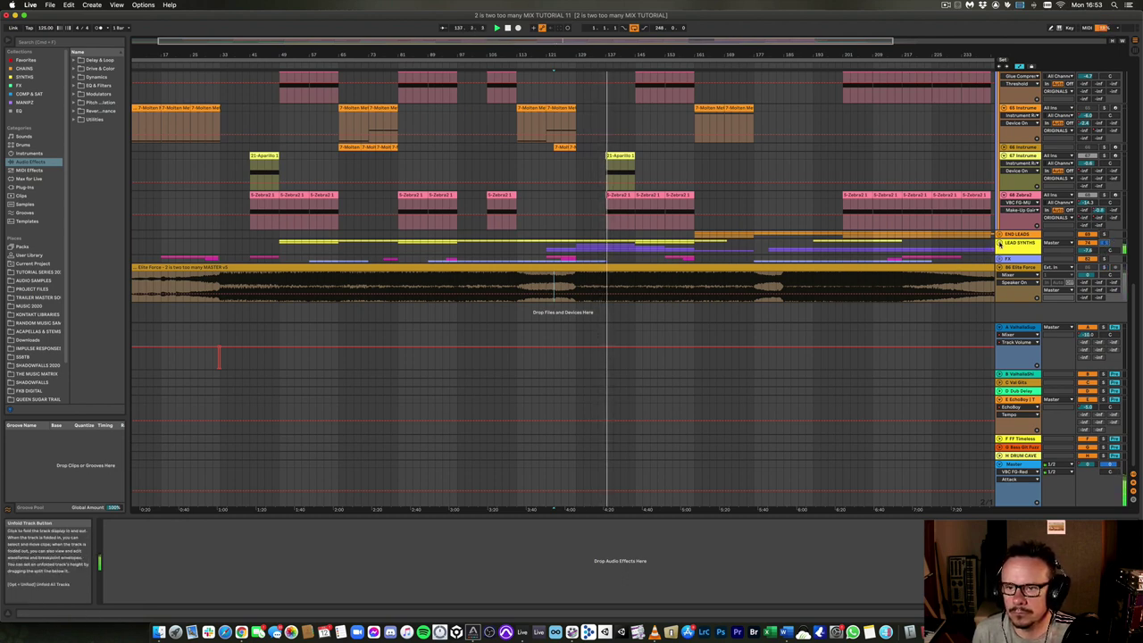
left_click(1017, 244)
scroll(1017, 244, "down", 3)
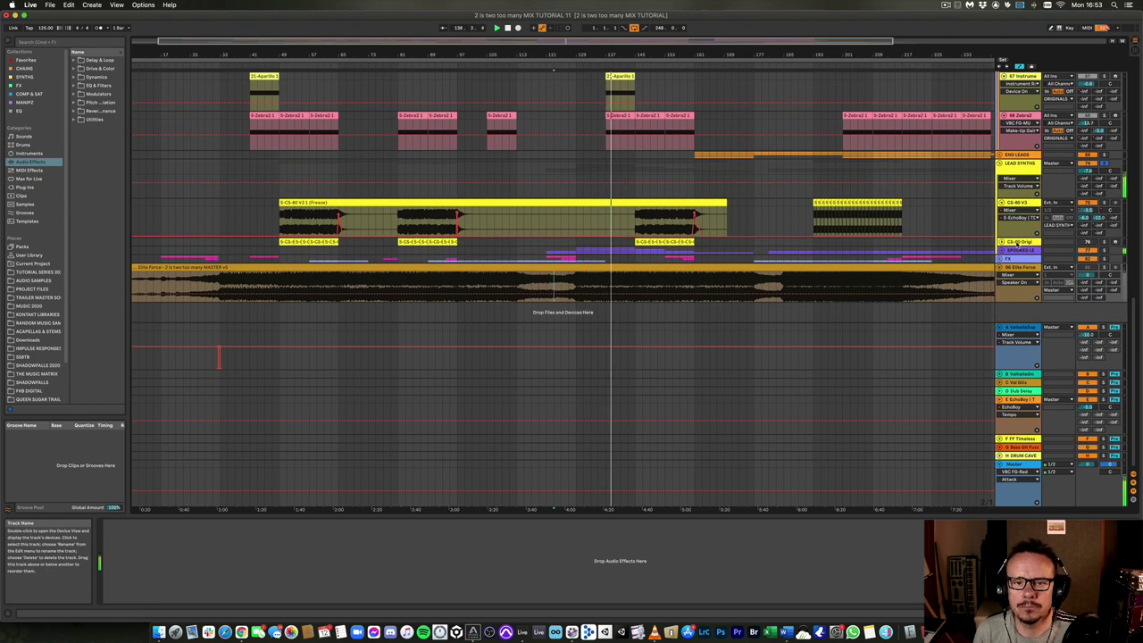
left_click(1001, 251)
scroll(1001, 251, "down", 4)
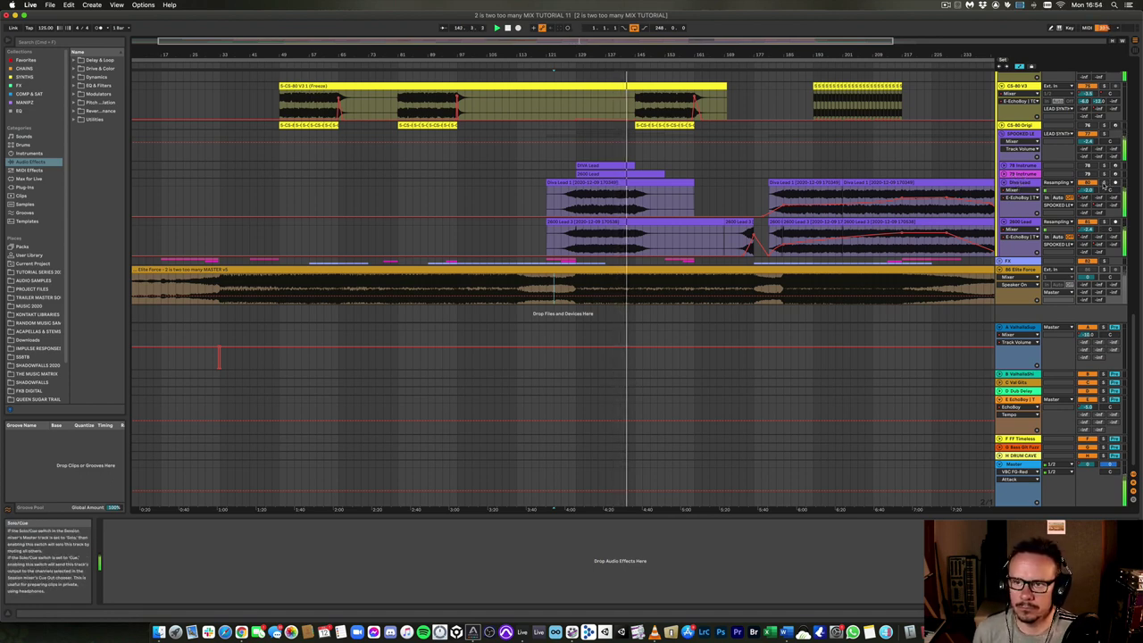
Solo the Diva Lead track and play it from bar 129, and audition the SPOOKED group alone and in the full mix
left_click(1025, 182)
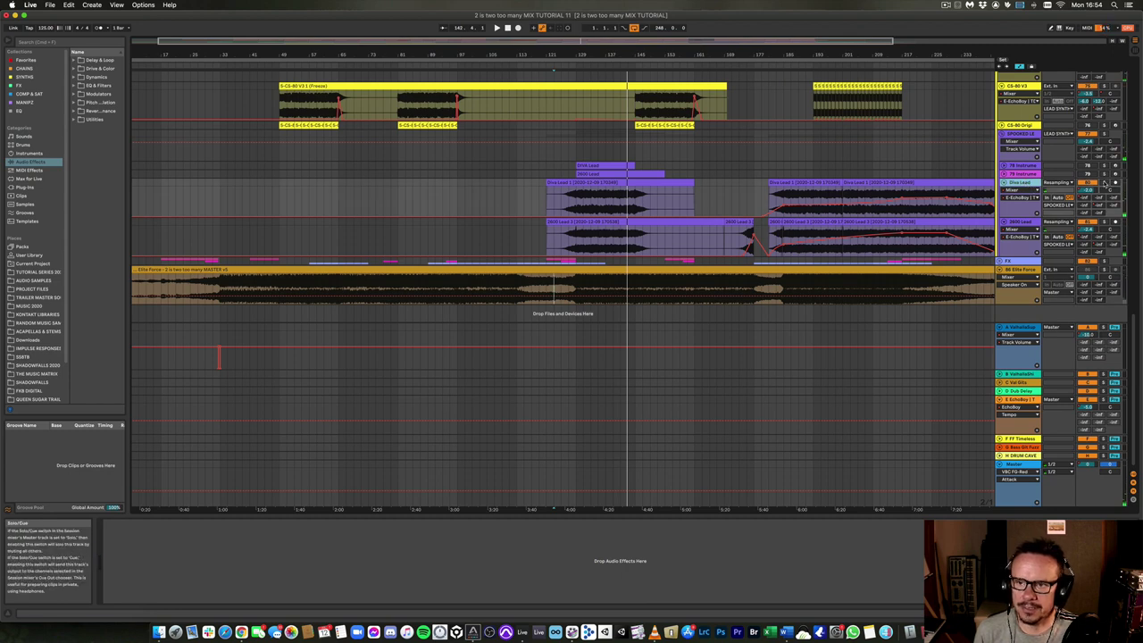
left_click(574, 201)
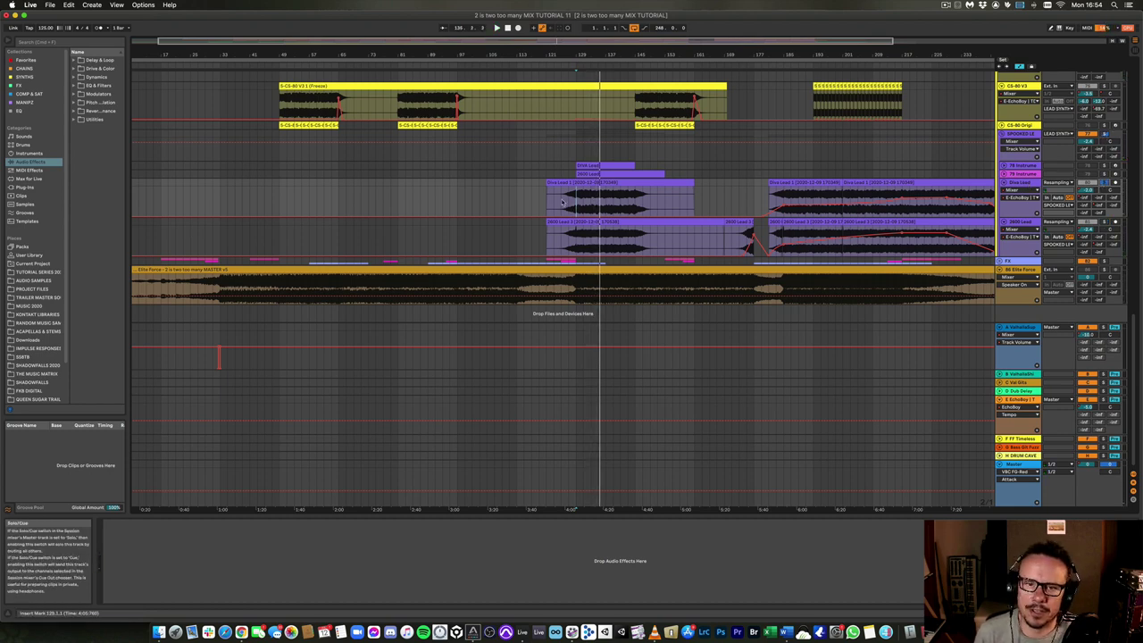
key("space")
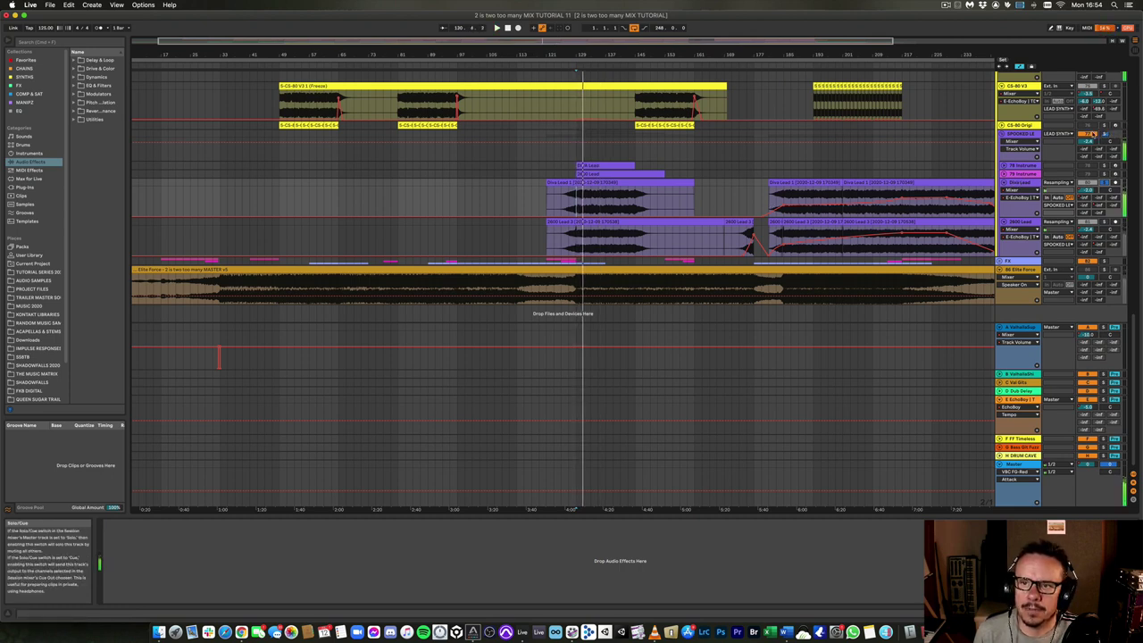
left_click(1016, 133)
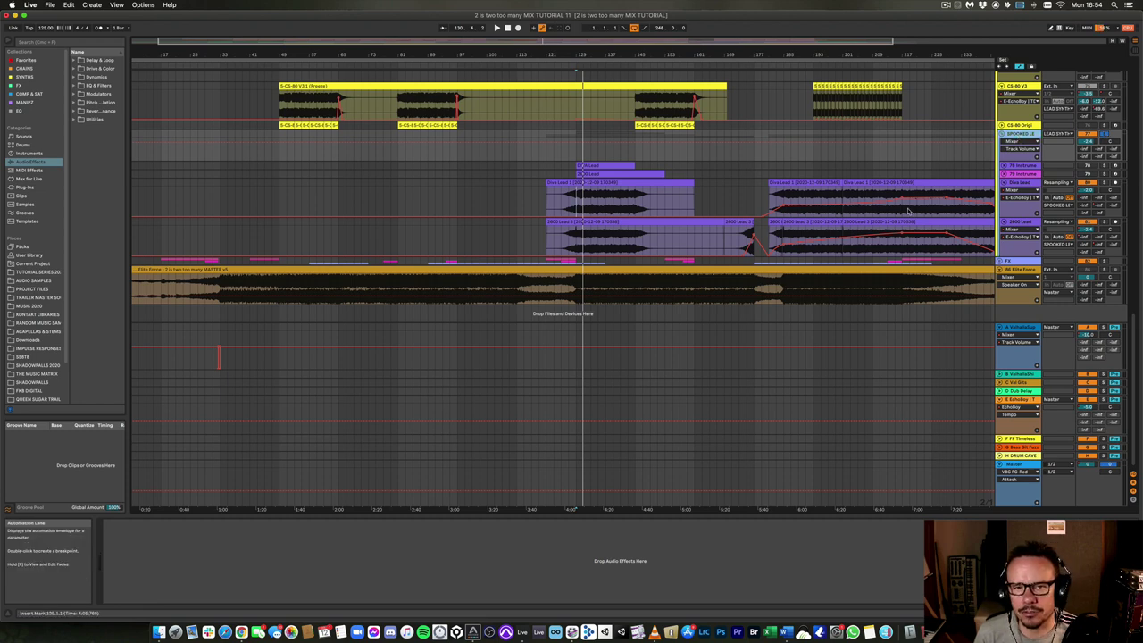
key("space")
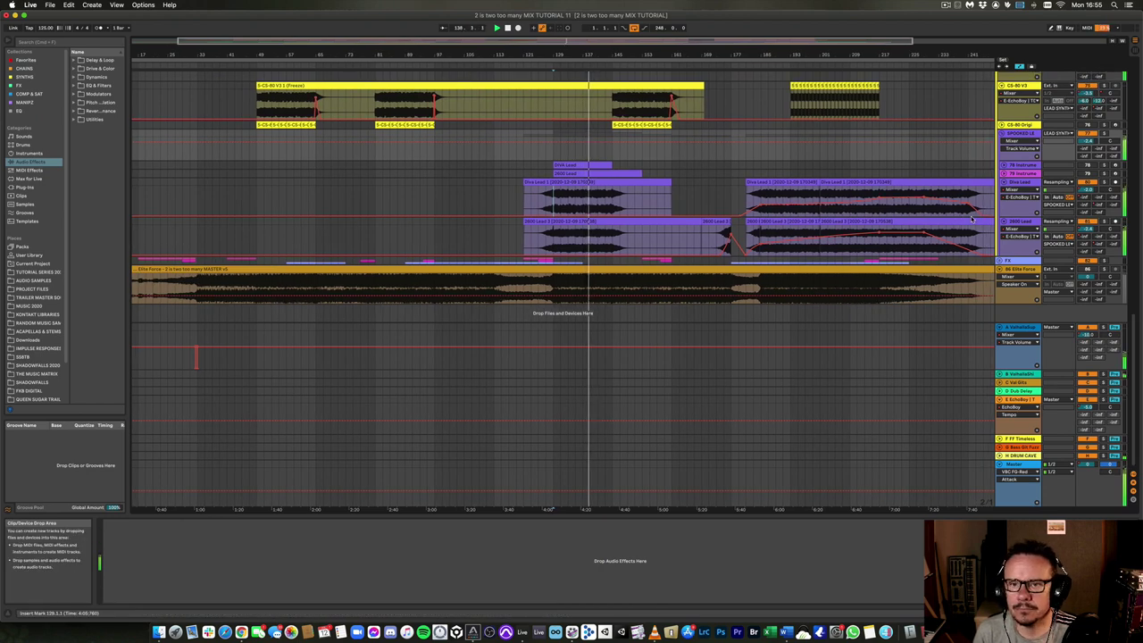
Select the END LEADS group above the lead synths and unfold it to show its tracks
scroll(973, 219, "up", 5)
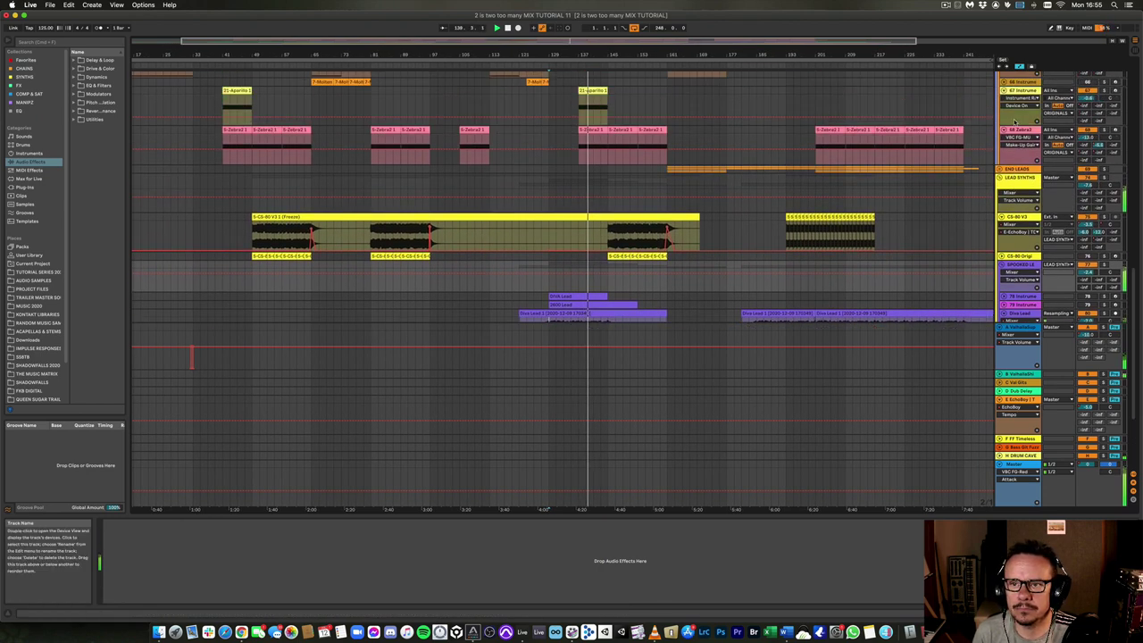
scroll(1015, 122, "up", 1)
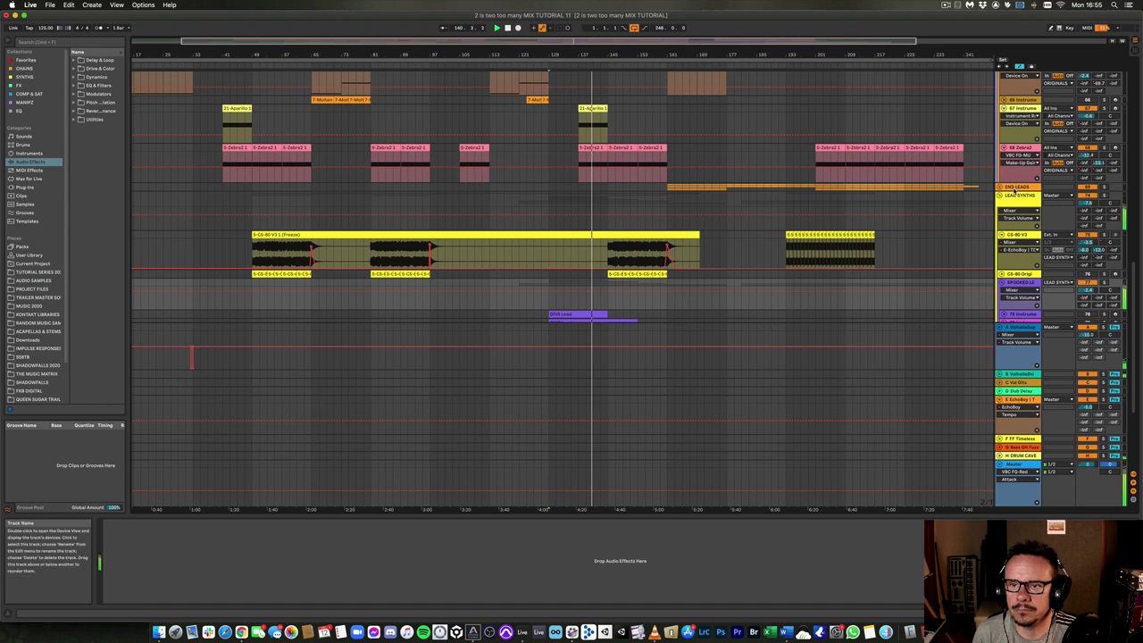
left_click(1014, 191)
left_click(1000, 186)
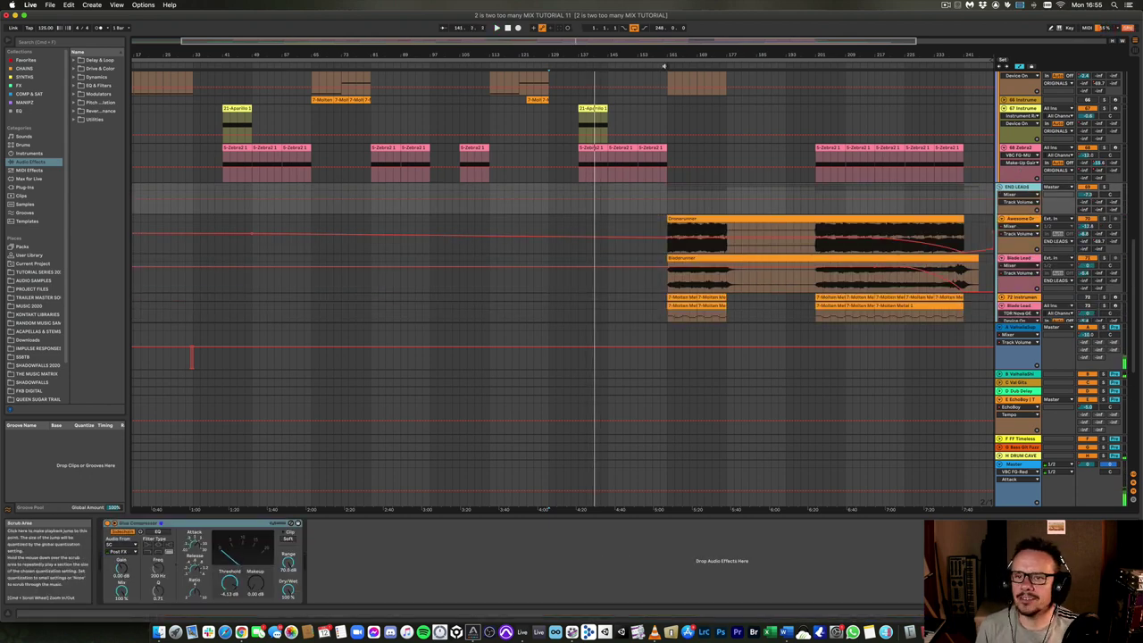
Solo the END LEADS group, play it from bar 161, and audition its Blade Lead track alone
left_click(664, 66)
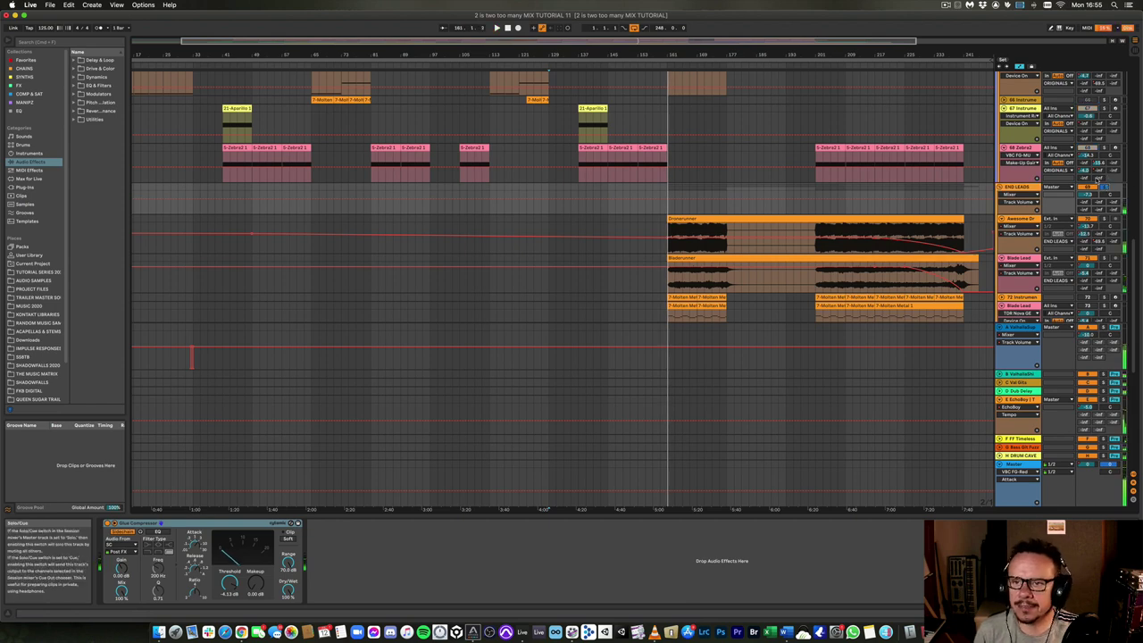
key("space")
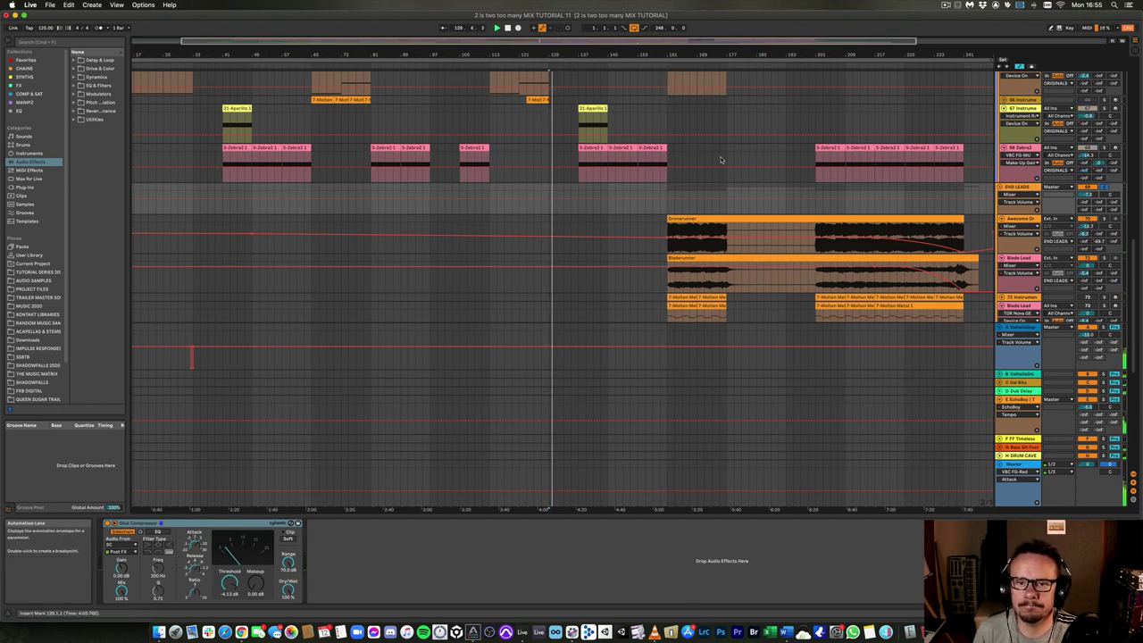
key("space")
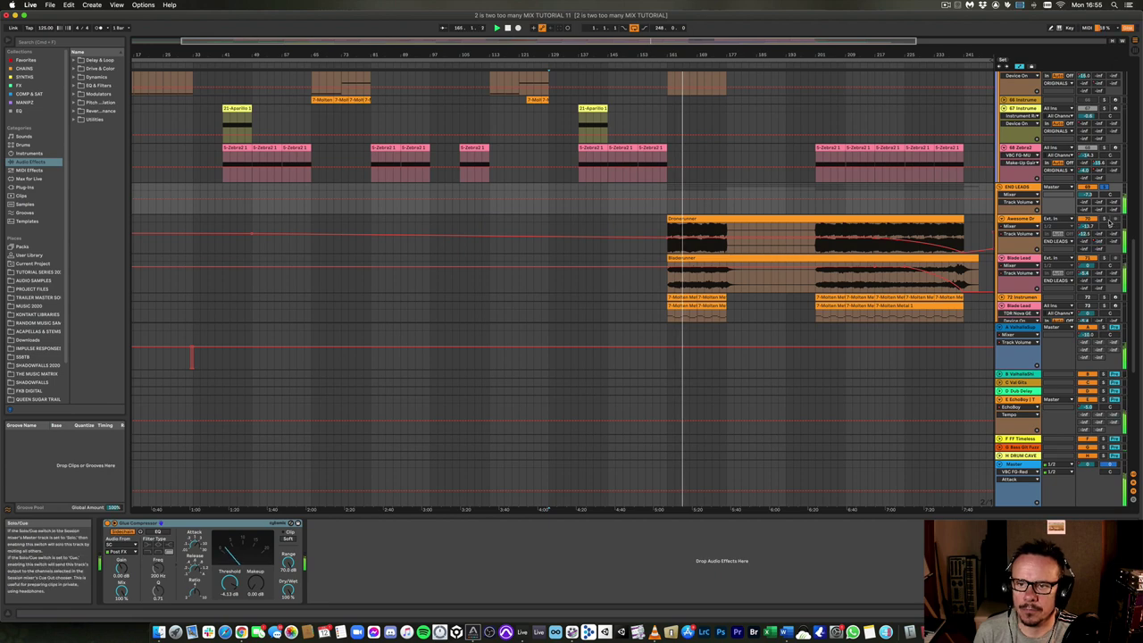
scroll(1018, 215, "down", 3)
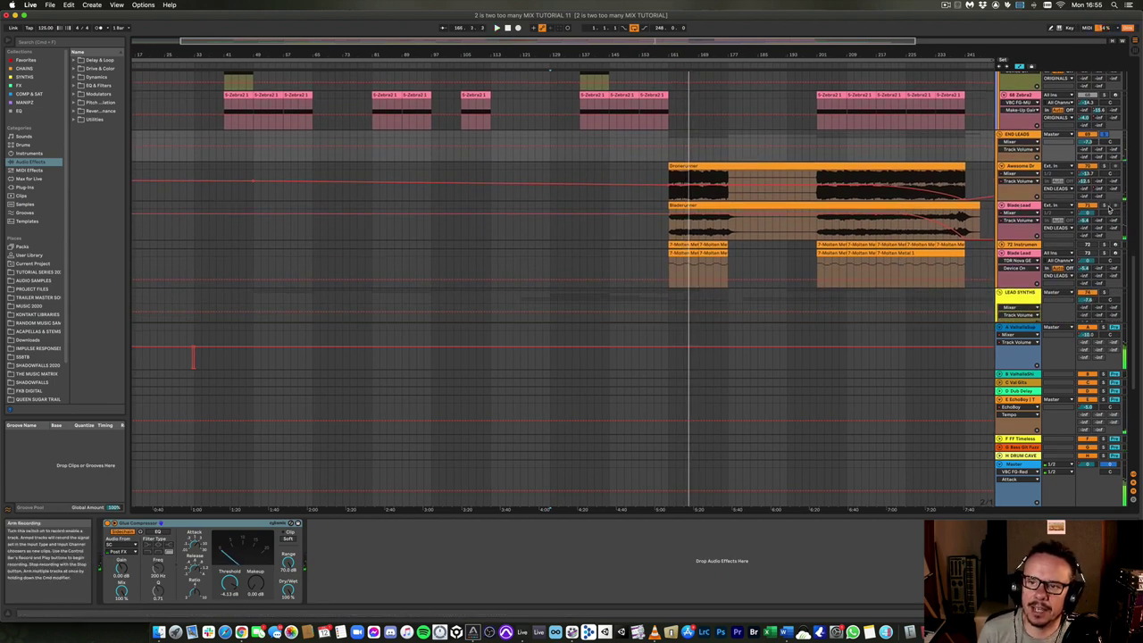
left_click(551, 134)
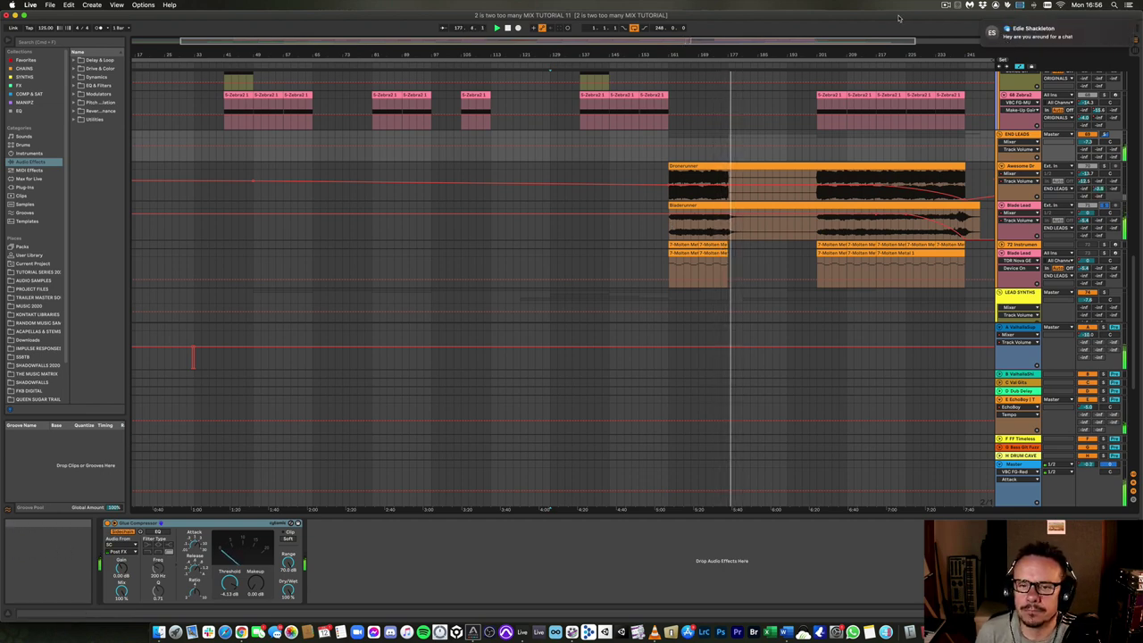
Turn on Do Not Disturb in the macOS notification settings and return to the arrangement
left_click(1086, 4)
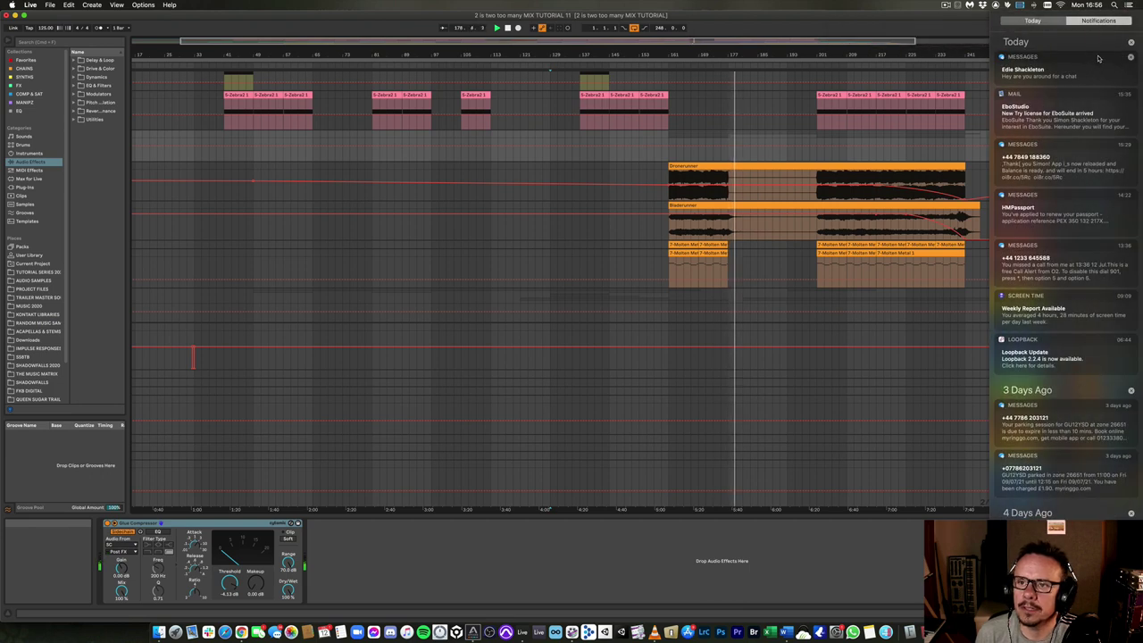
scroll(1117, 40, "up", 3)
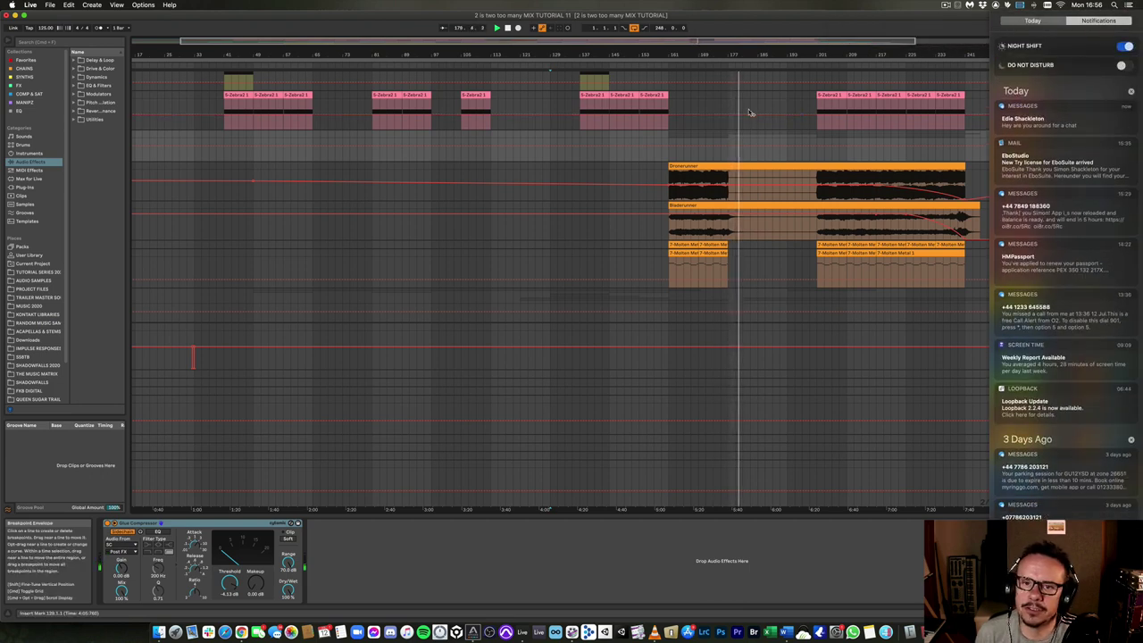
left_click(1126, 65)
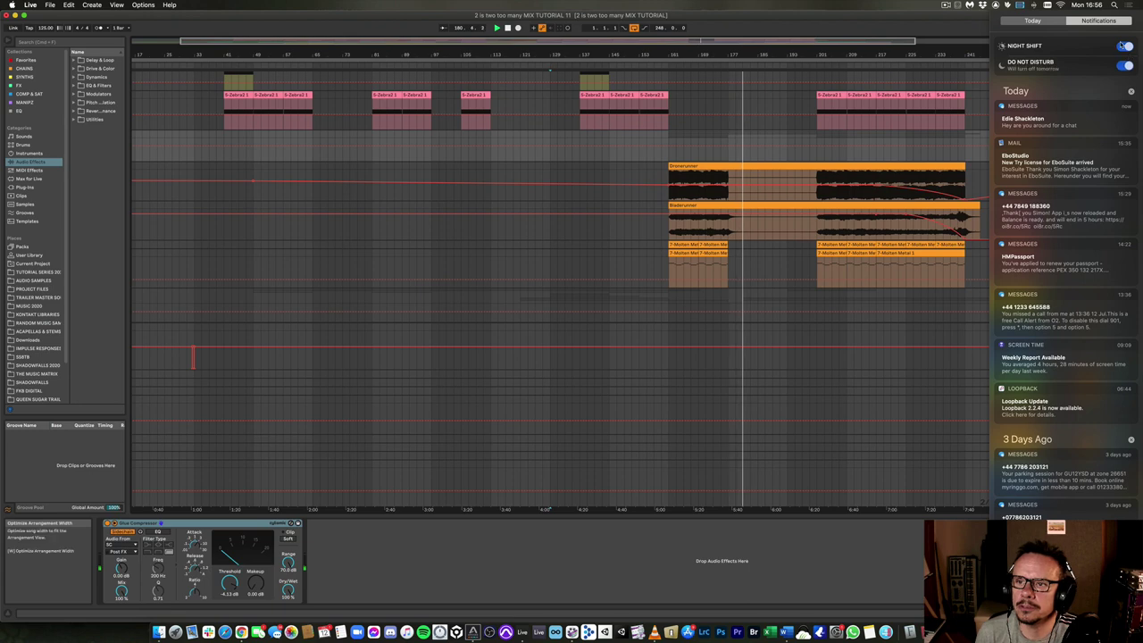
left_click(770, 99)
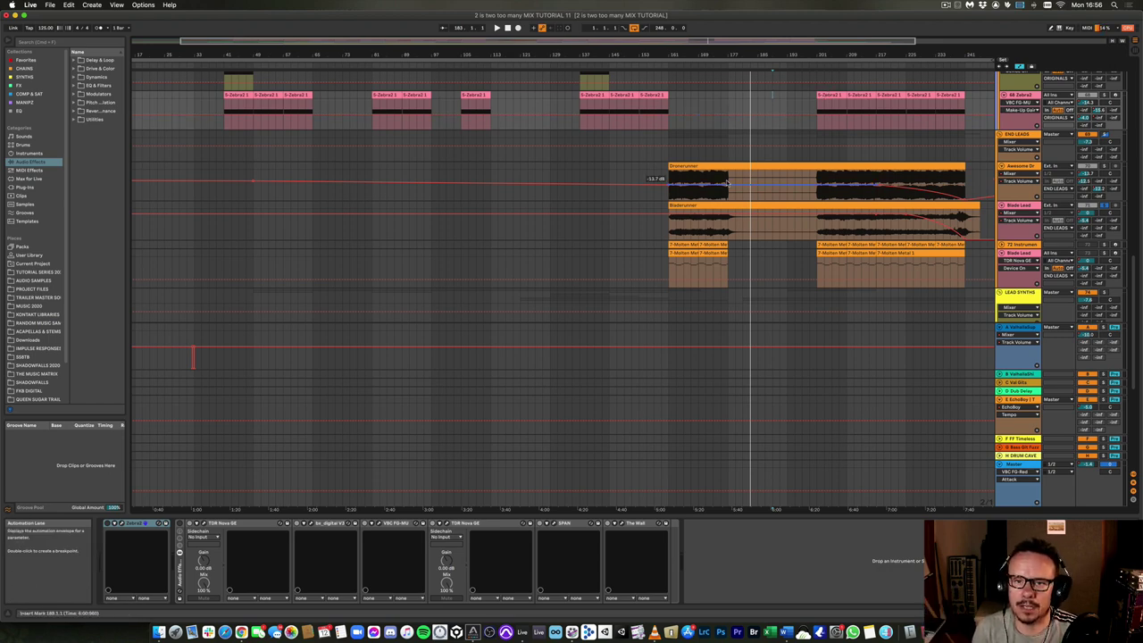
Fold the LEAD SYNTHS and BASSES groups, and unfold DRUMS for a brief check before folding it again
scroll(728, 183, "down", 5)
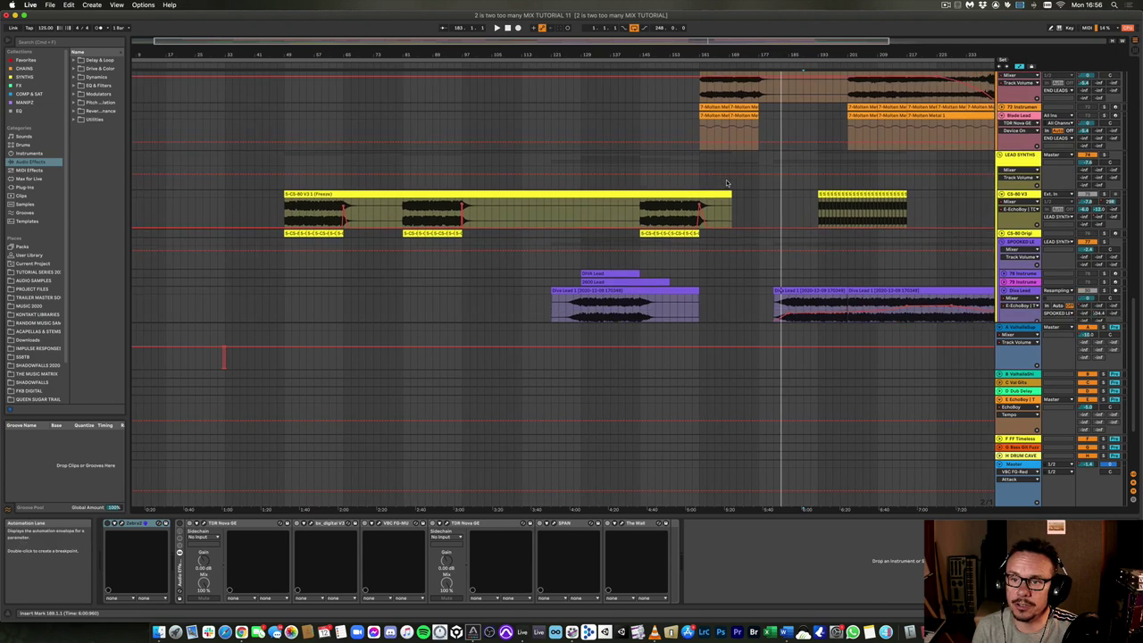
scroll(979, 177, "down", 10)
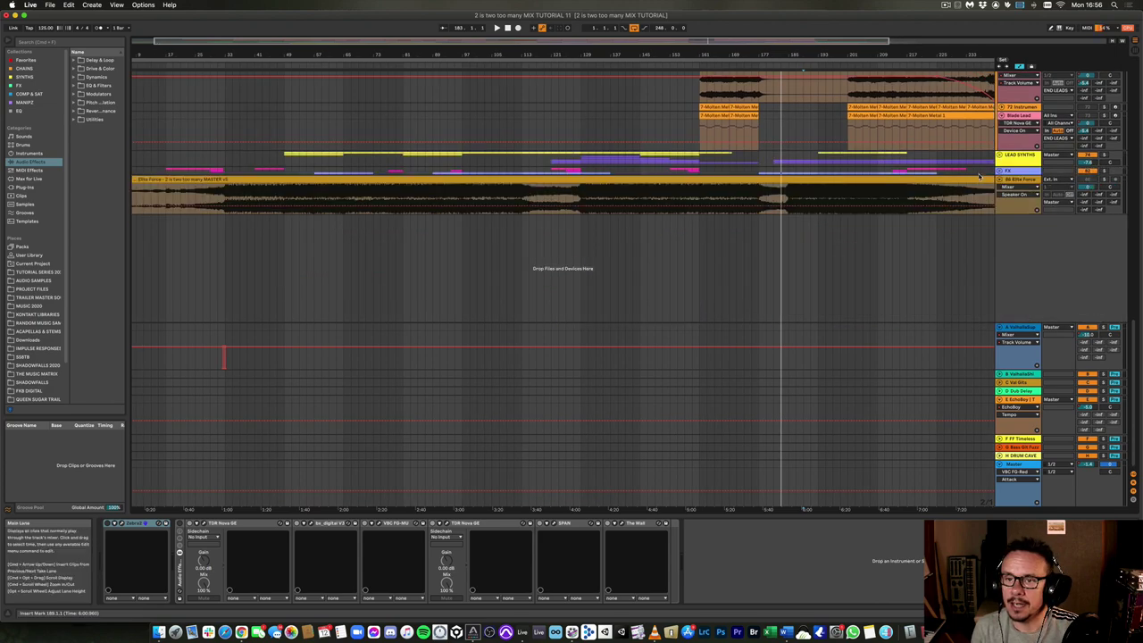
scroll(978, 177, "up", 5)
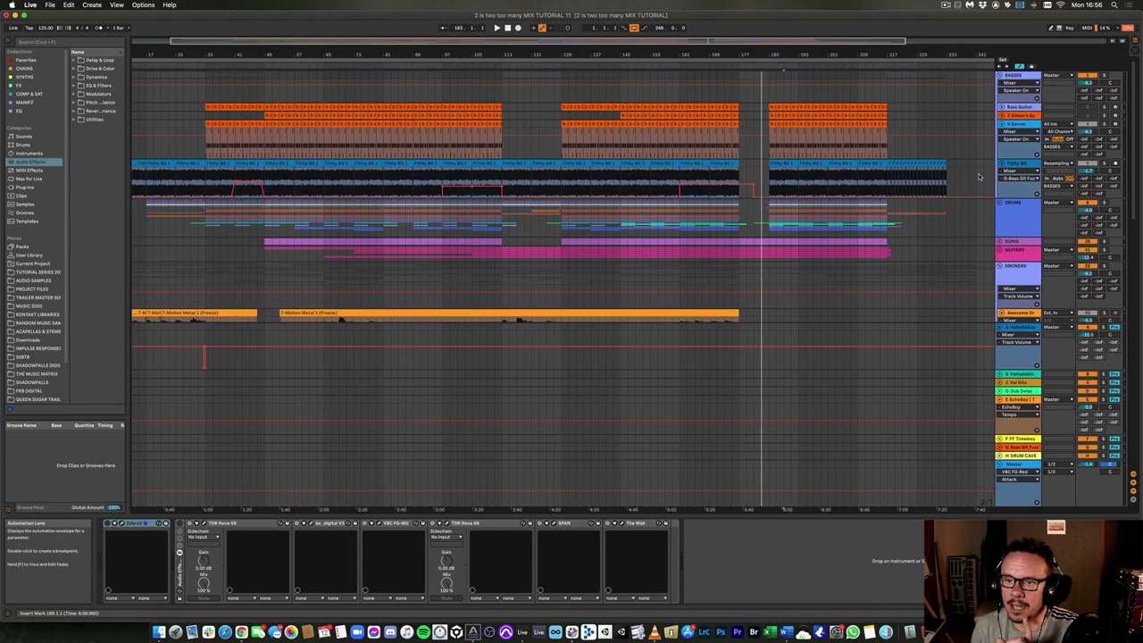
scroll(1014, 179, "down", 3)
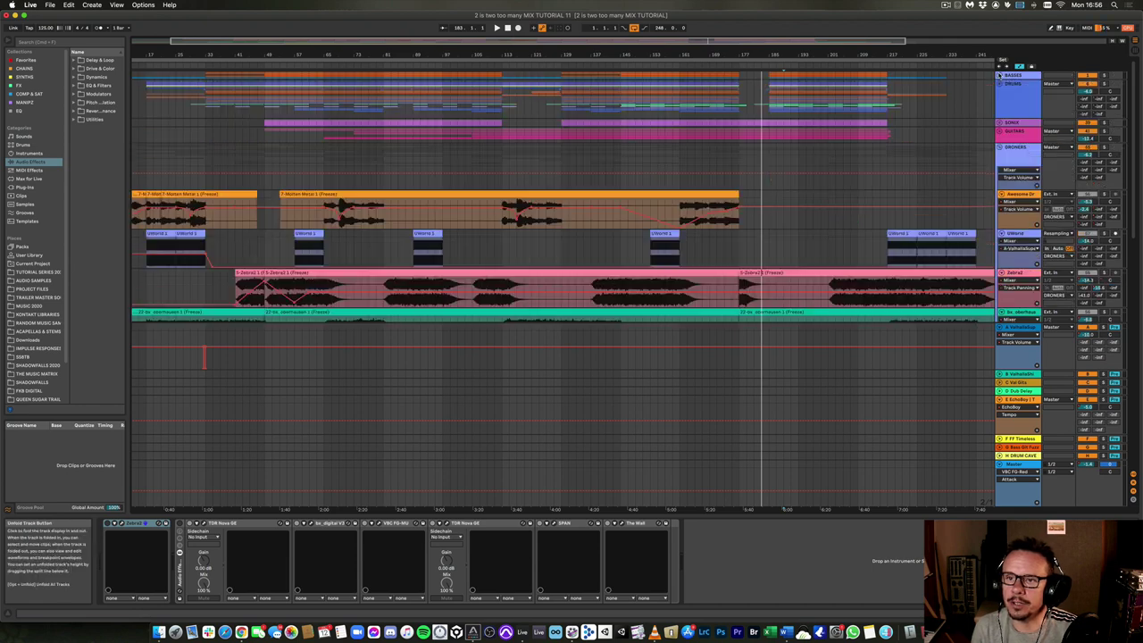
left_click(1014, 75)
left_click(1014, 96)
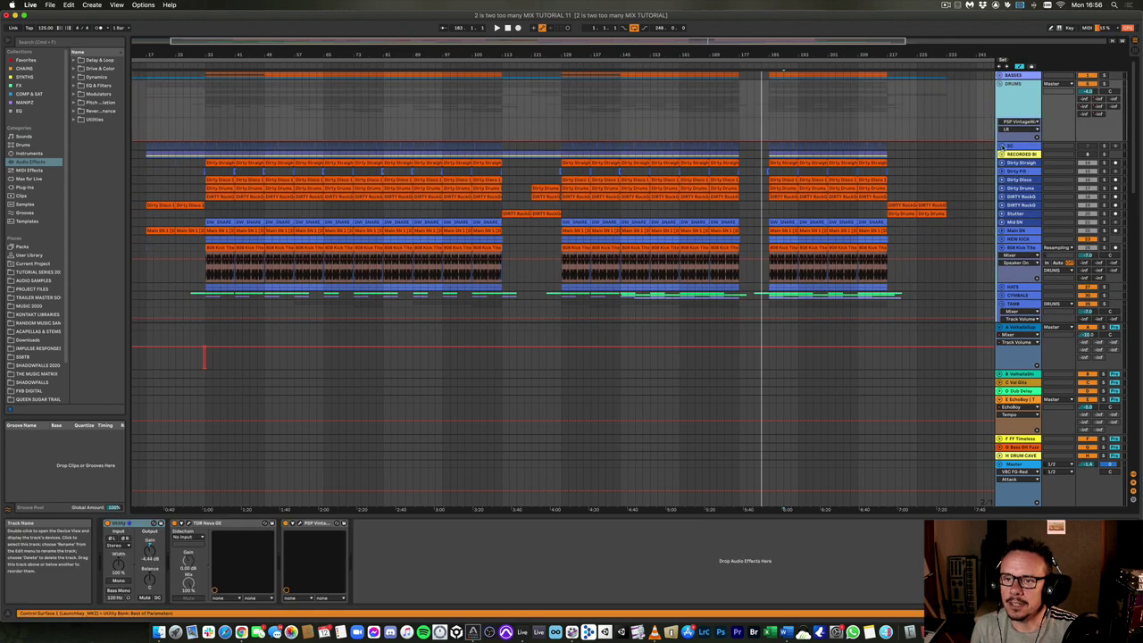
left_click(1010, 86)
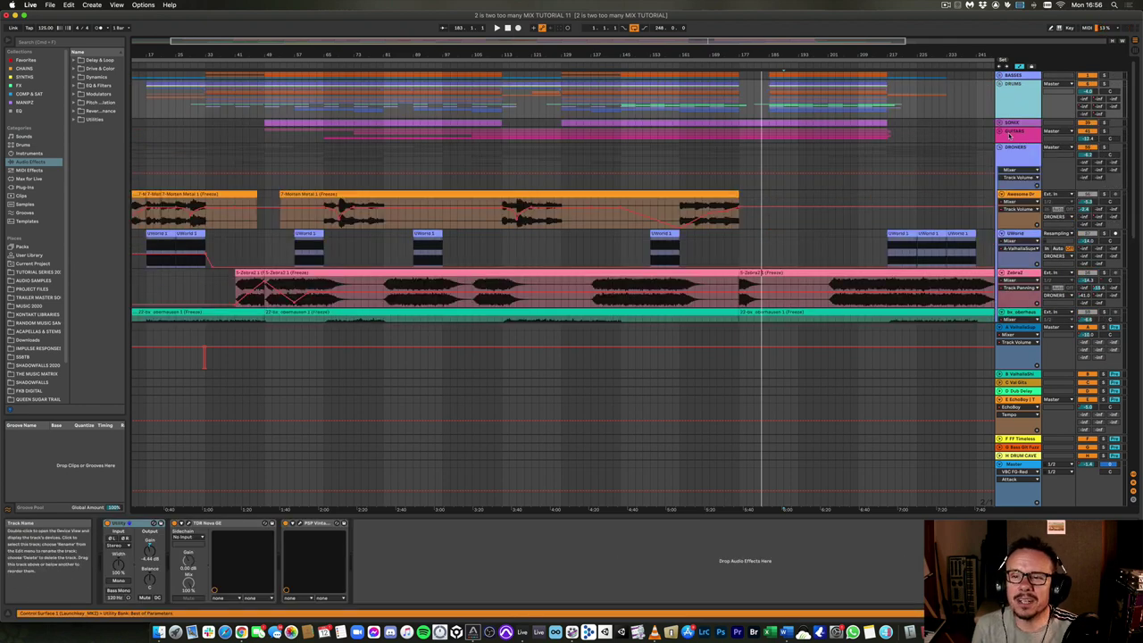
Unfold the GUITARS group and examine its MID GITS, HIGH GITS and LOW GITS subgroups
left_click(1015, 132)
left_click(1000, 131)
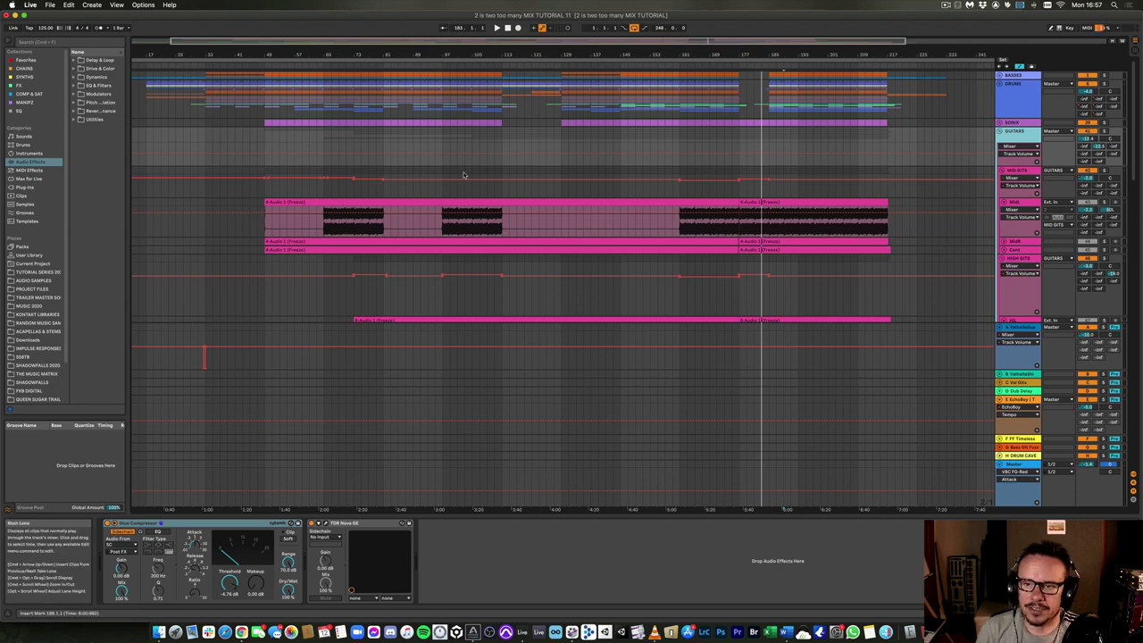
scroll(778, 222, "down", 3)
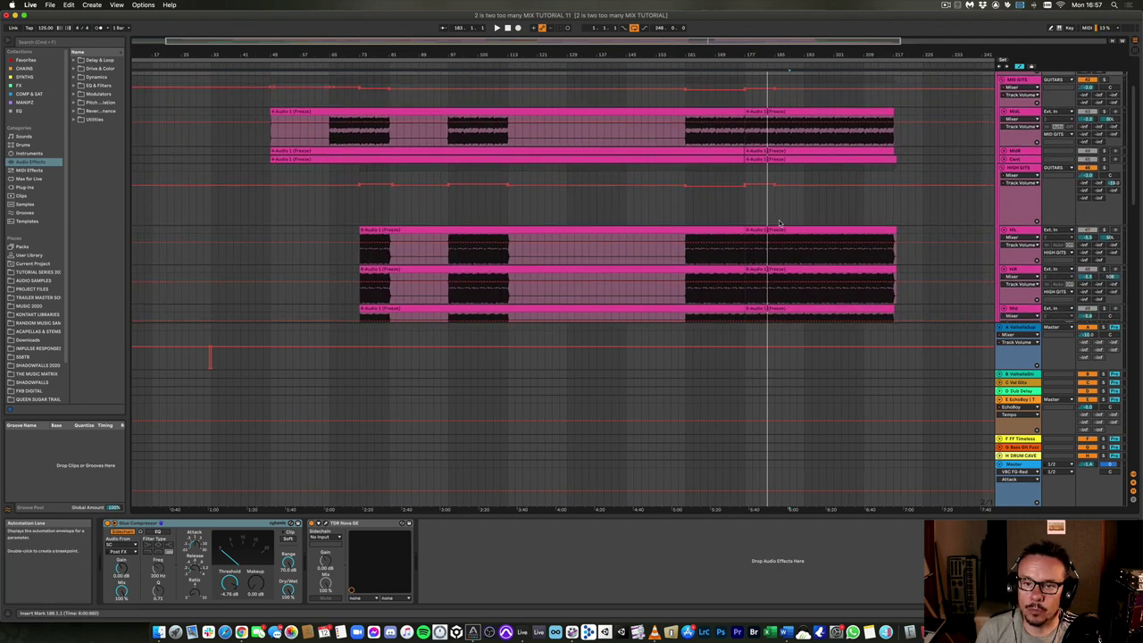
scroll(780, 223, "down", 3)
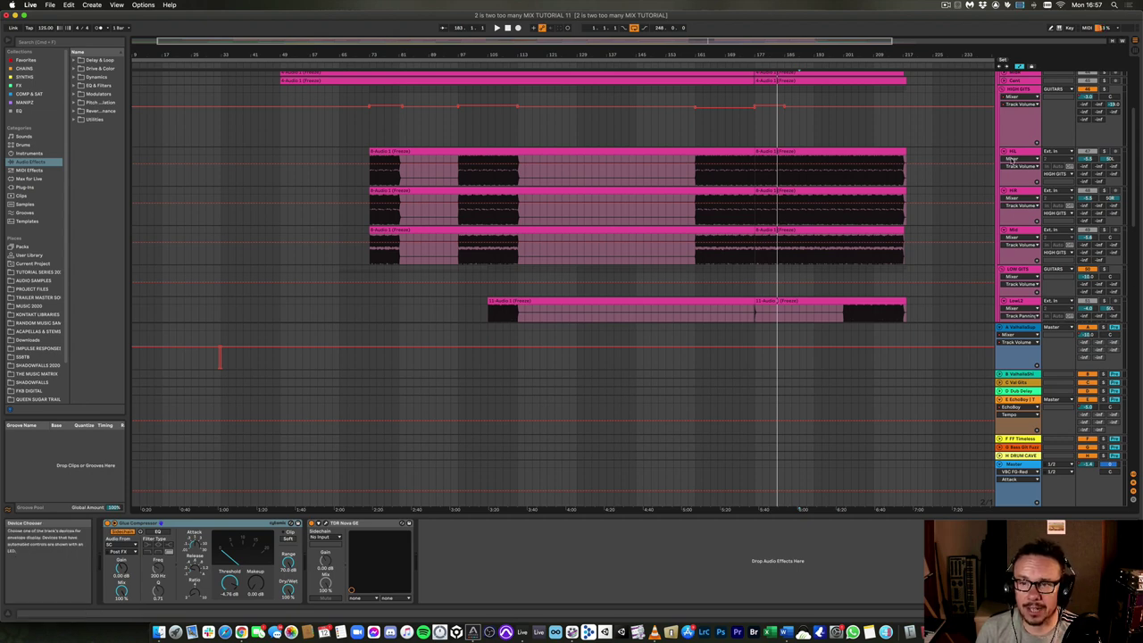
Solo the HIR and Mid tracks of HIGH GITS in turn, and play the Mid guitar from bar 177
left_click(1016, 154)
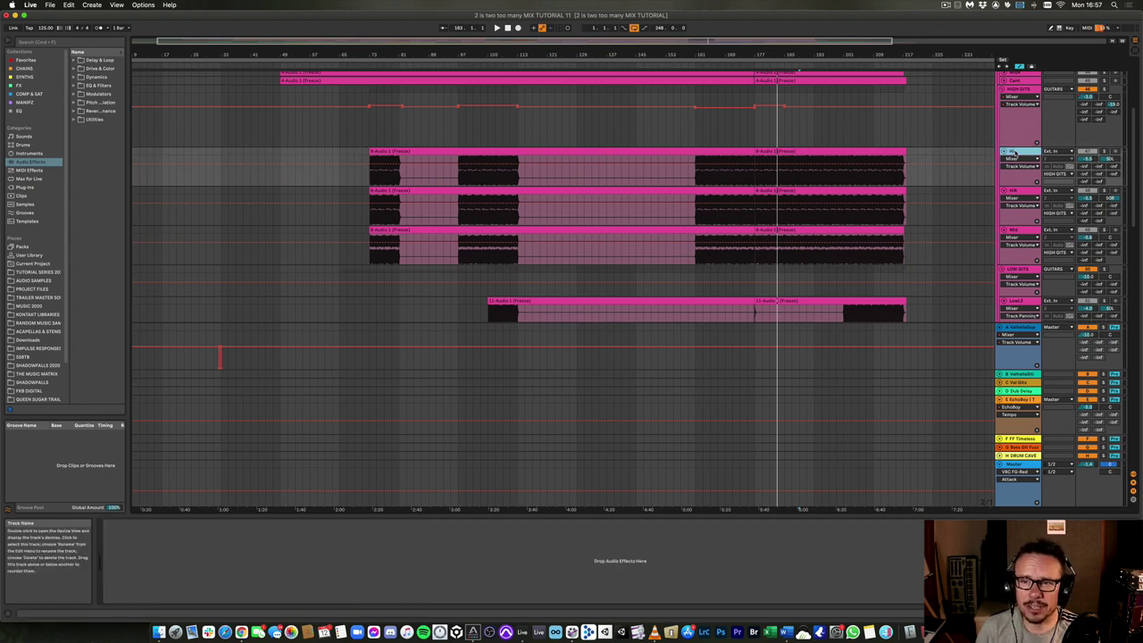
left_click(1104, 190)
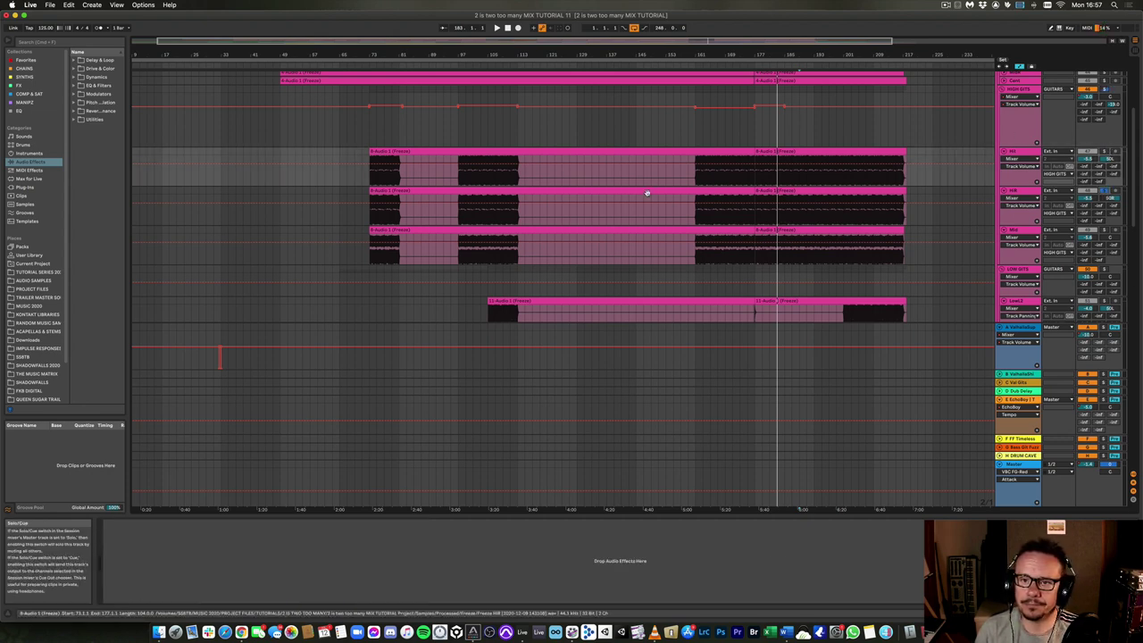
left_click(1104, 229)
left_click(756, 255)
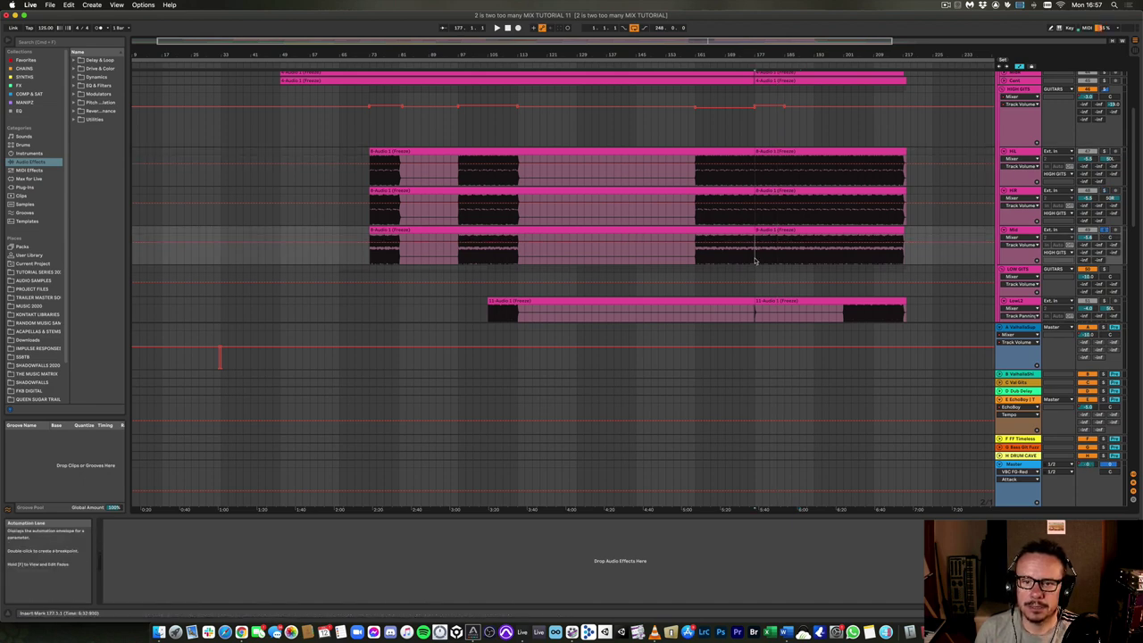
key("space")
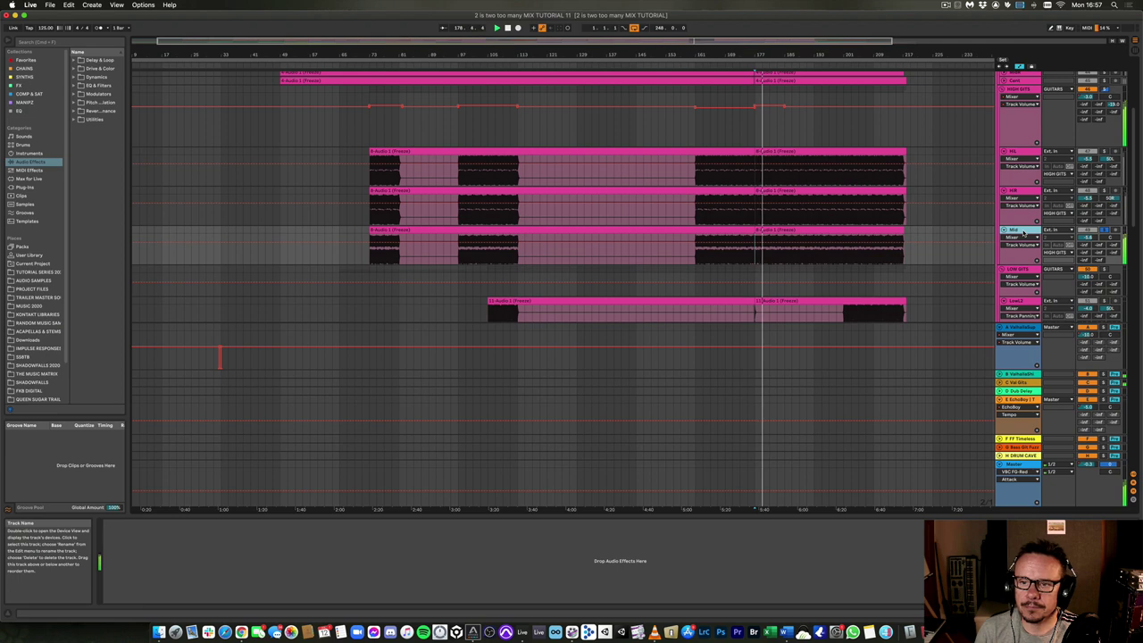
Select the HIGH GITS group to show its effect device, fold it, and return to the MID GITS tracks
left_click(1019, 92)
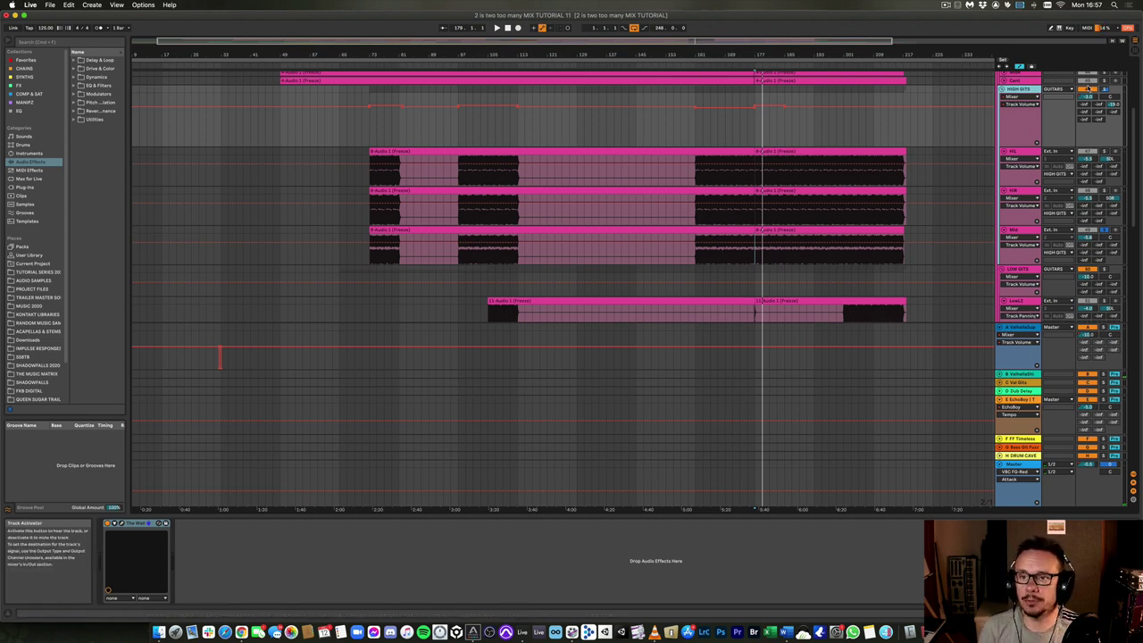
left_click(1001, 89)
scroll(1014, 111, "up", 5)
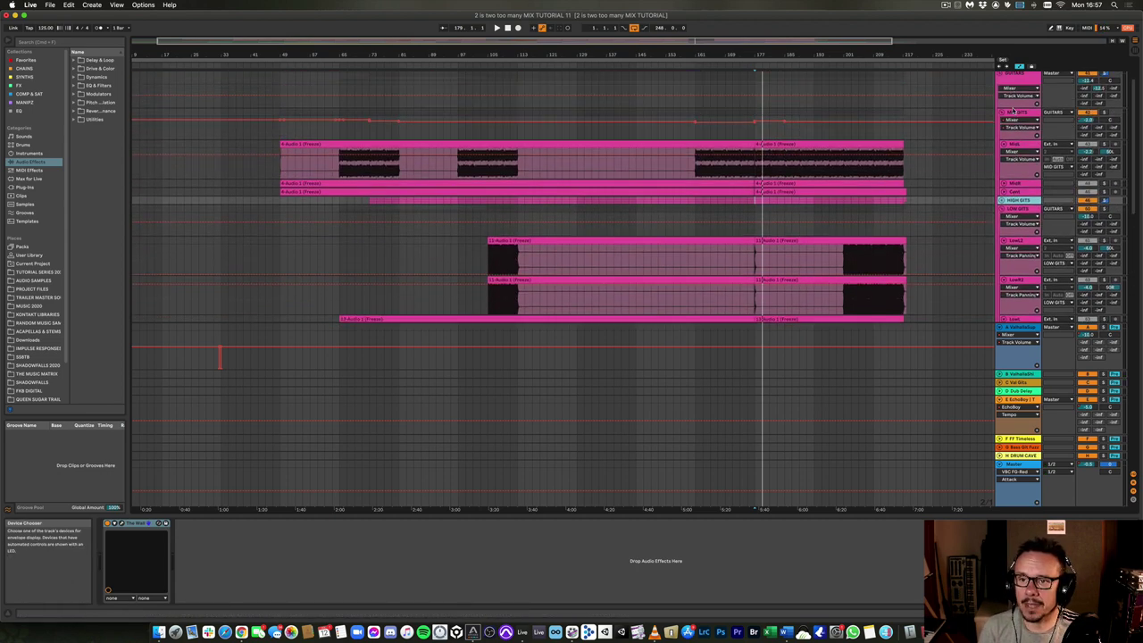
Show the GUITARS group's effect devices and play the soloed guitars from bar 161, looking over the MID GITS and LOW GITS tracks
left_click(1015, 131)
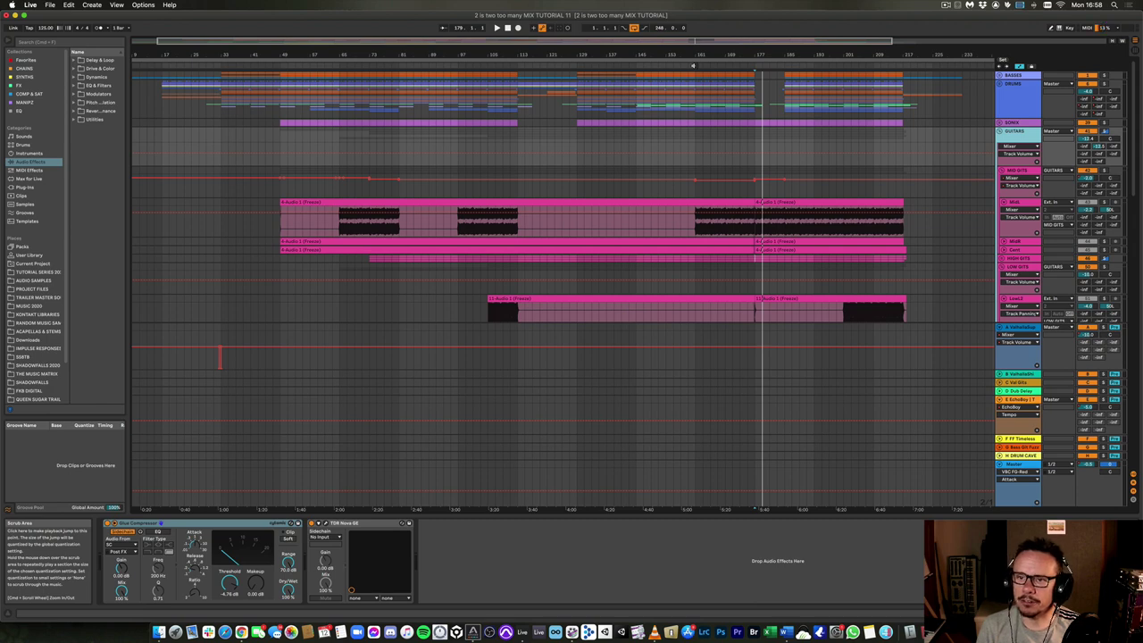
left_click(694, 65)
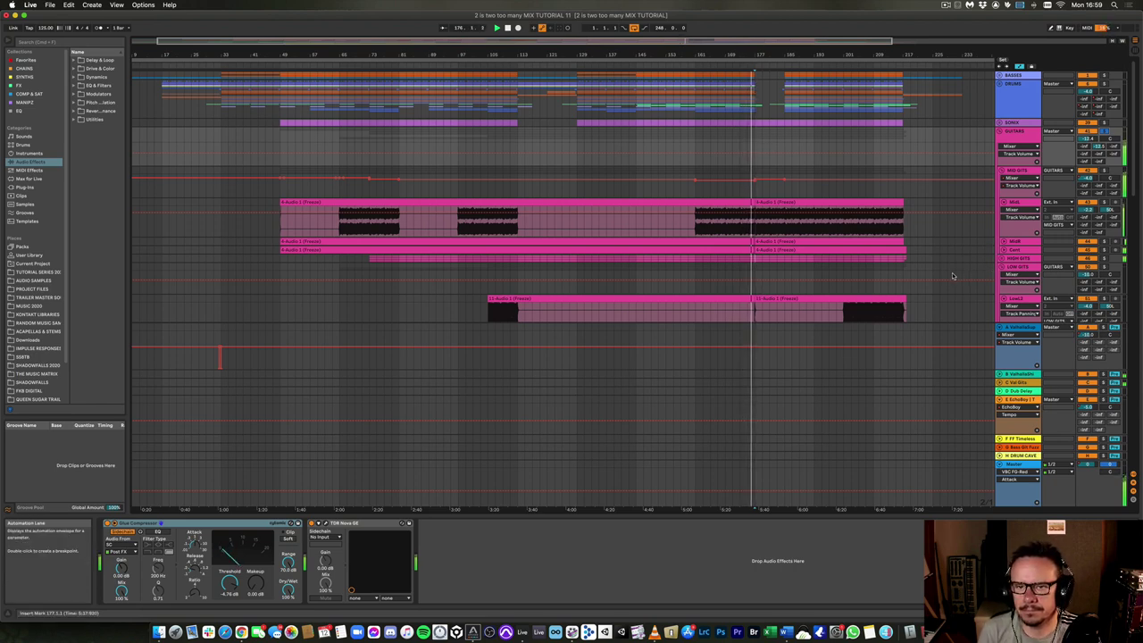
scroll(952, 276, "down", 5)
scroll(952, 276, "up", 2)
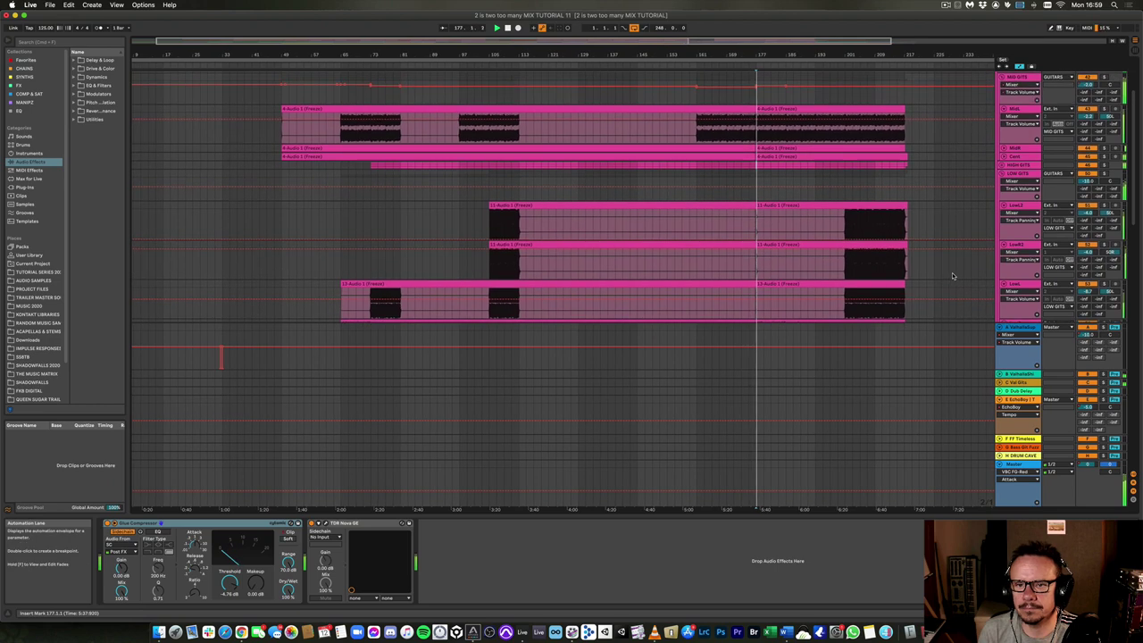
Jump playback to bar 201 and solo the LOW GITS group to audition the low guitars
left_click(840, 71)
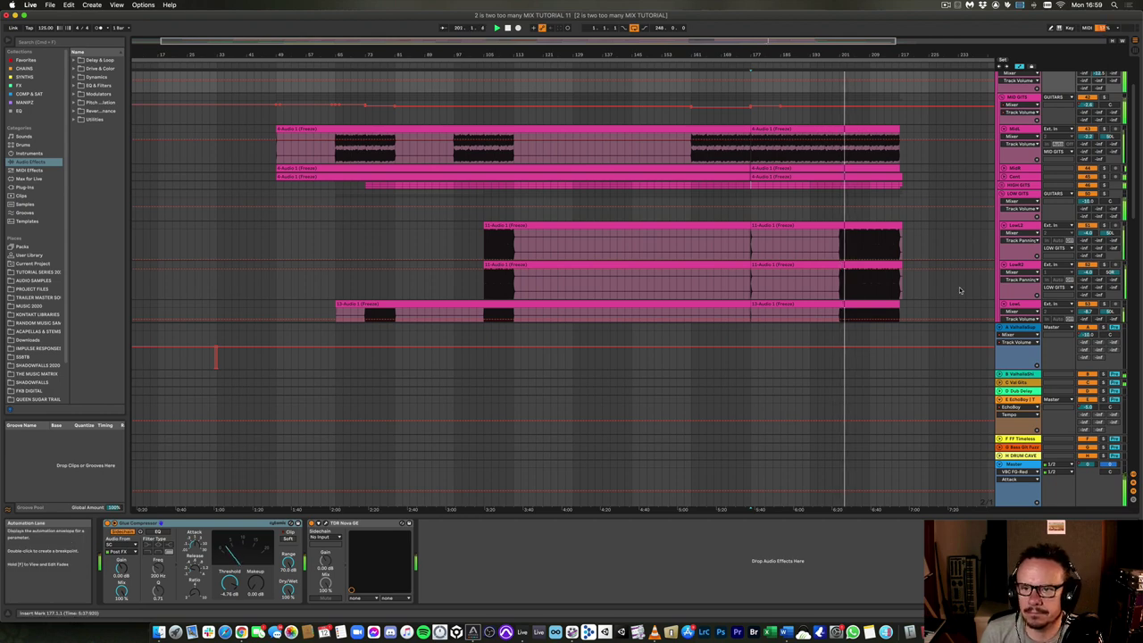
scroll(959, 291, "down", 4)
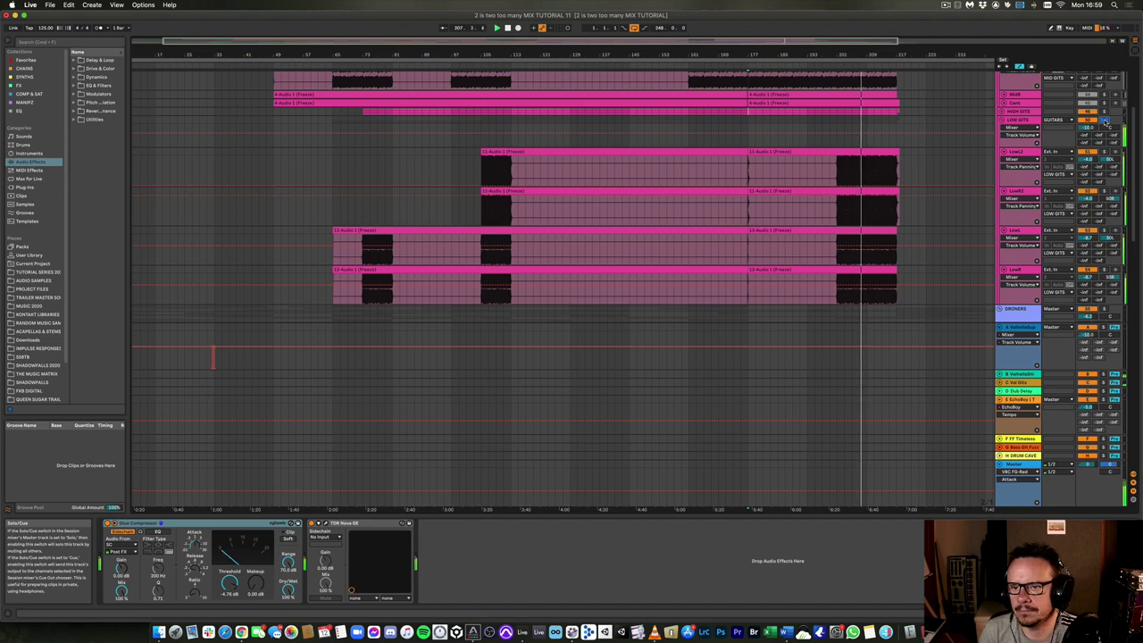
scroll(866, 161, "up", 6)
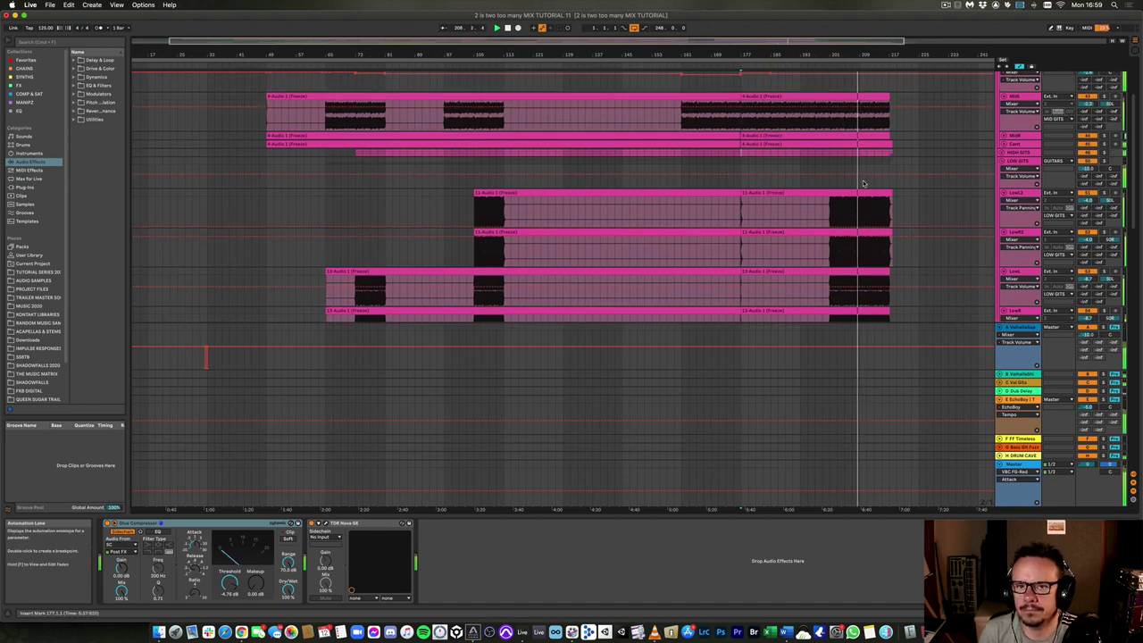
Play the soloed Elite Force master reference through its ending with the whole arrangement in view, and stop playback
scroll(864, 183, "down", 3)
scroll(864, 183, "down", 4)
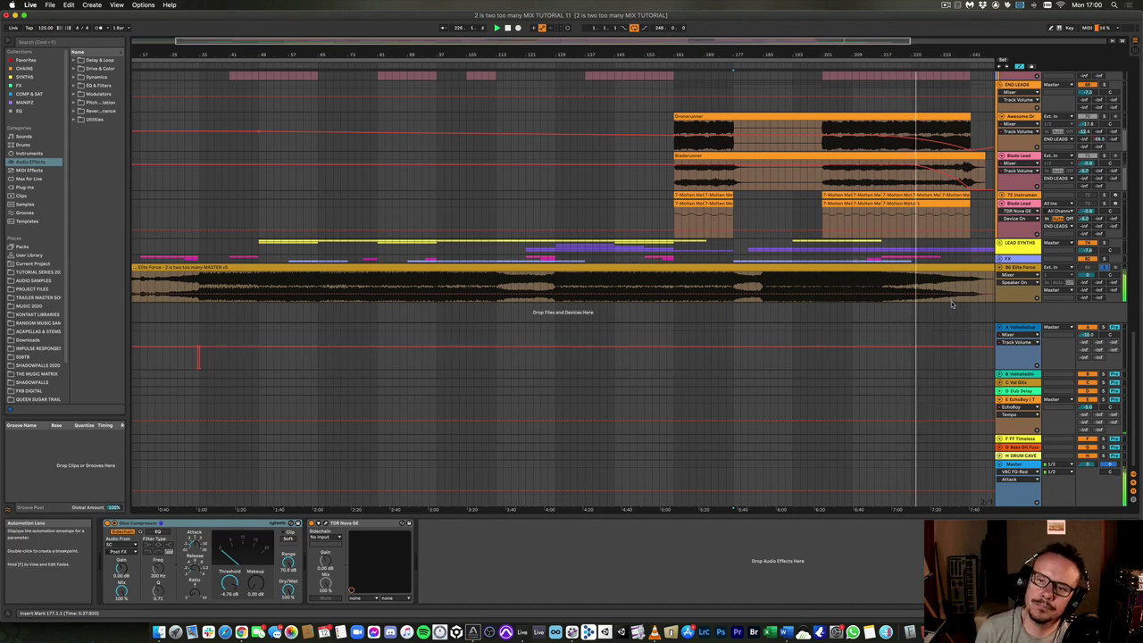
key("minus")
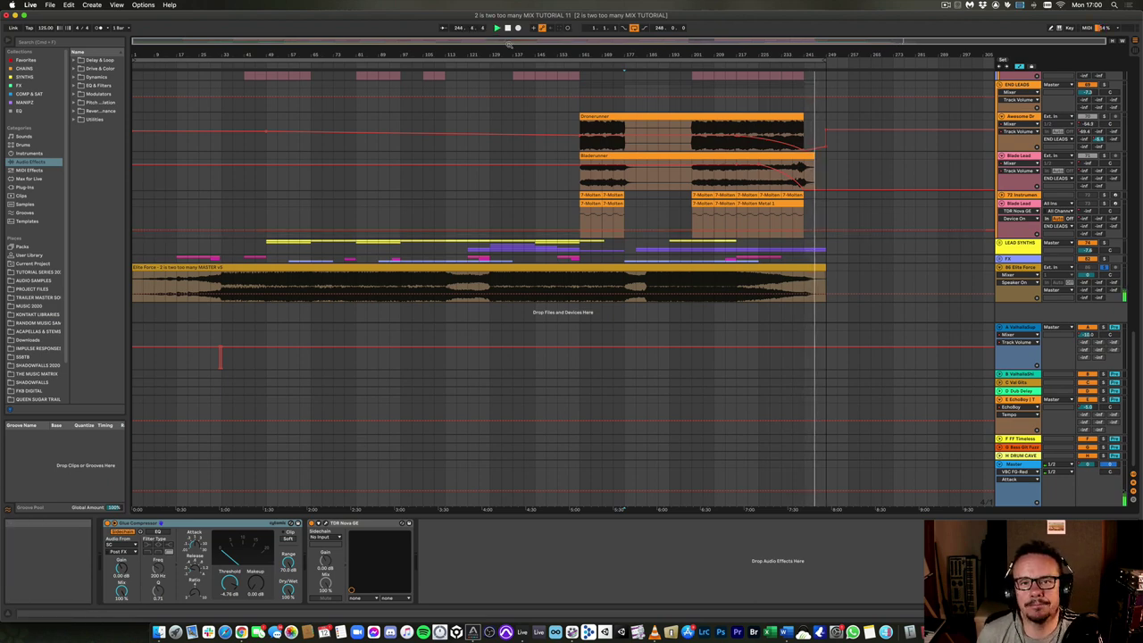
left_click(508, 27)
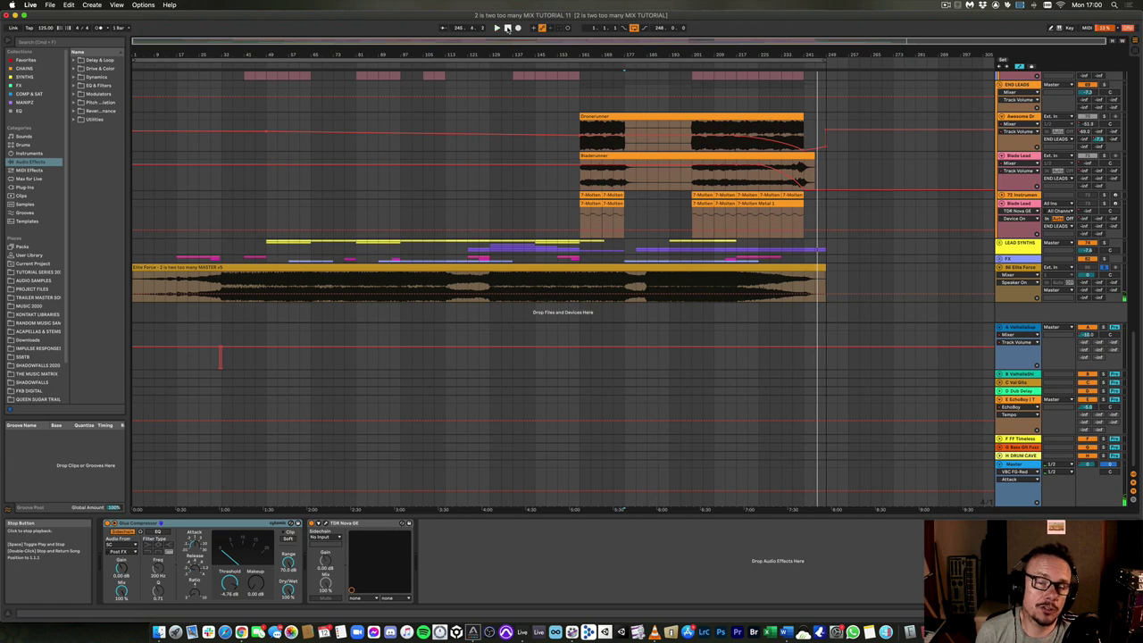